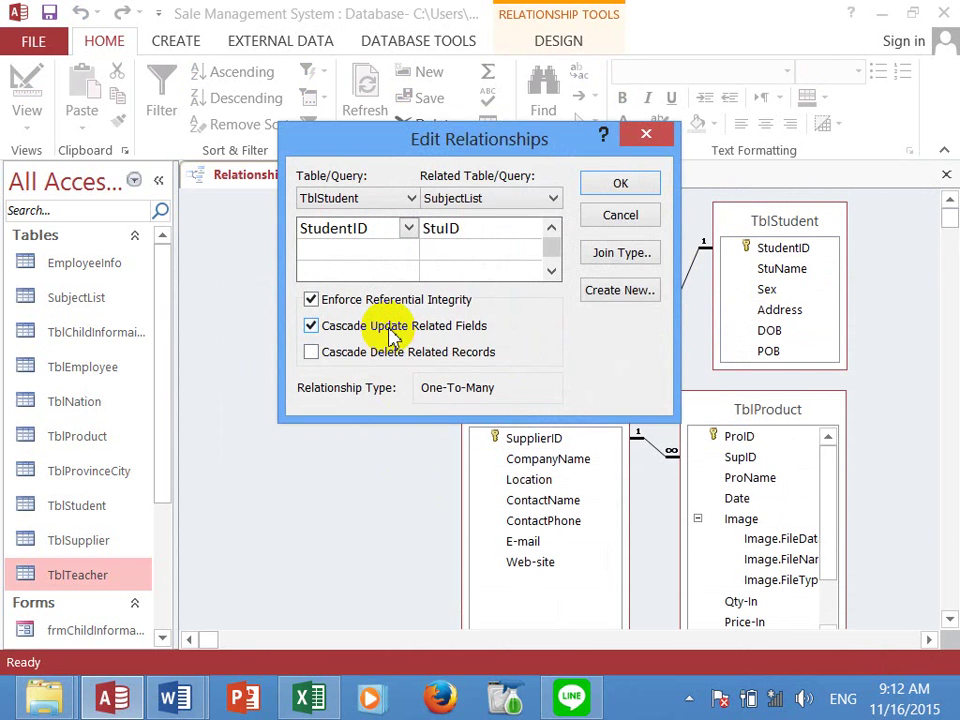
- Apply the TblStudent–SubjectList relationship with Enforce Referential Integrity and Cascade Update Related Fields enabled
{"action": "left_click_drag", "start_coordinate": [502, 137], "coordinate": [349, 141]}
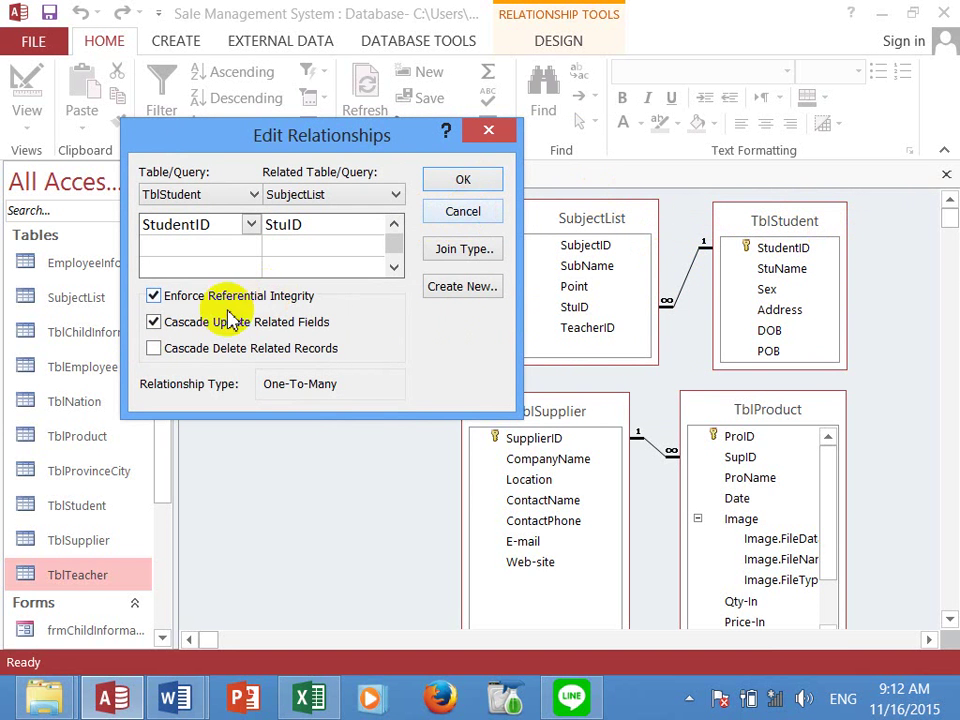
{"action": "left_click", "coordinate": [466, 182]}
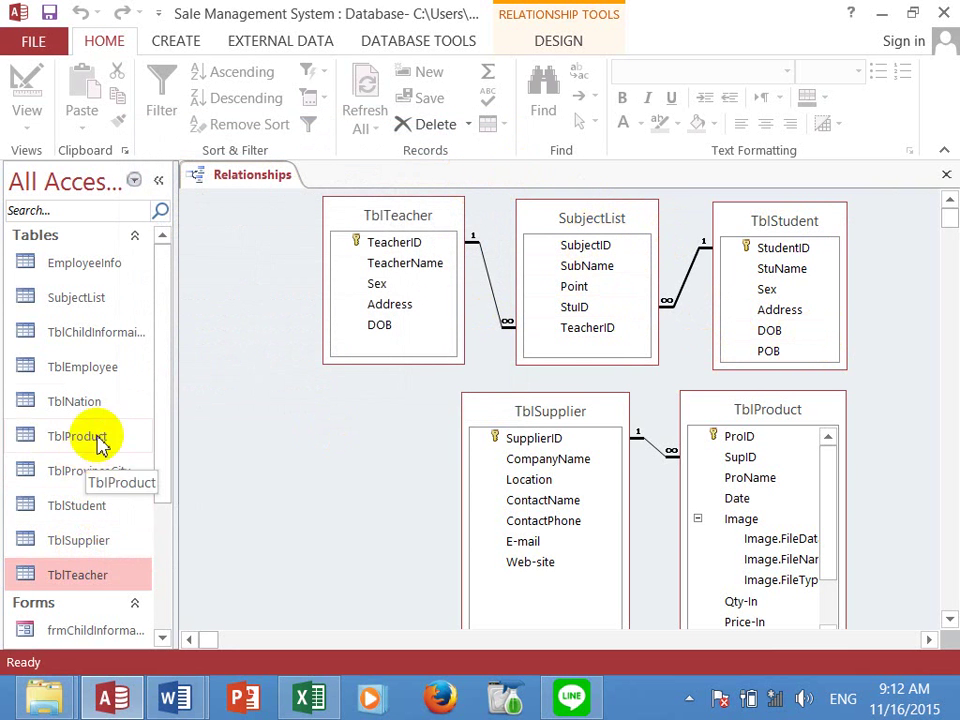
- Review the two records of student 101 in the SubjectList table and close the table
{"action": "double_click", "coordinate": [94, 300]}
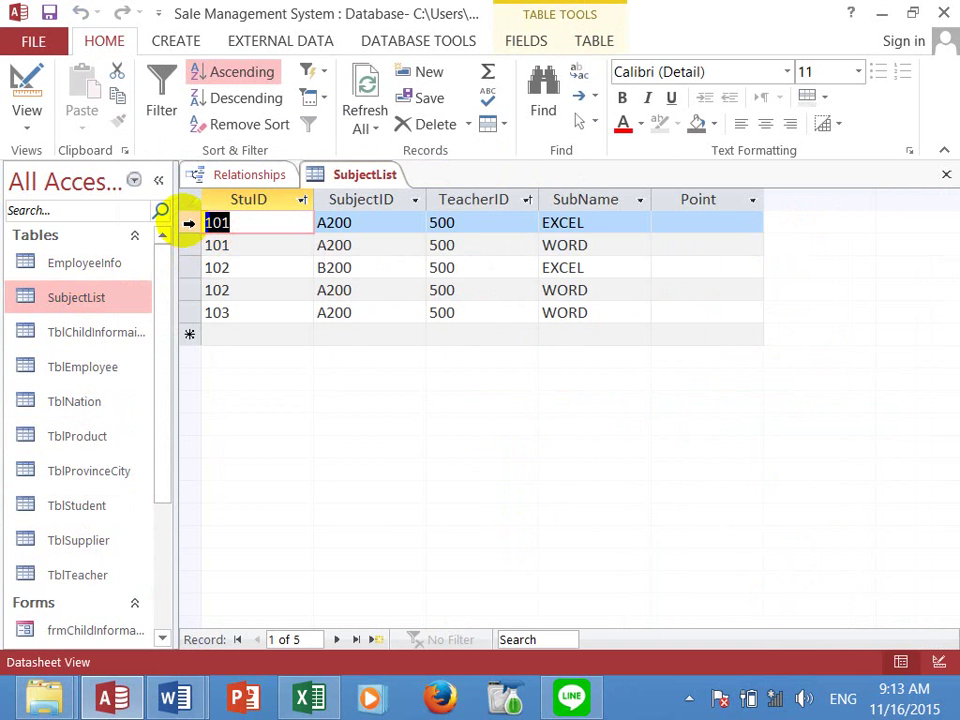
{"action": "left_click_drag", "start_coordinate": [189, 223], "coordinate": [178, 247]}
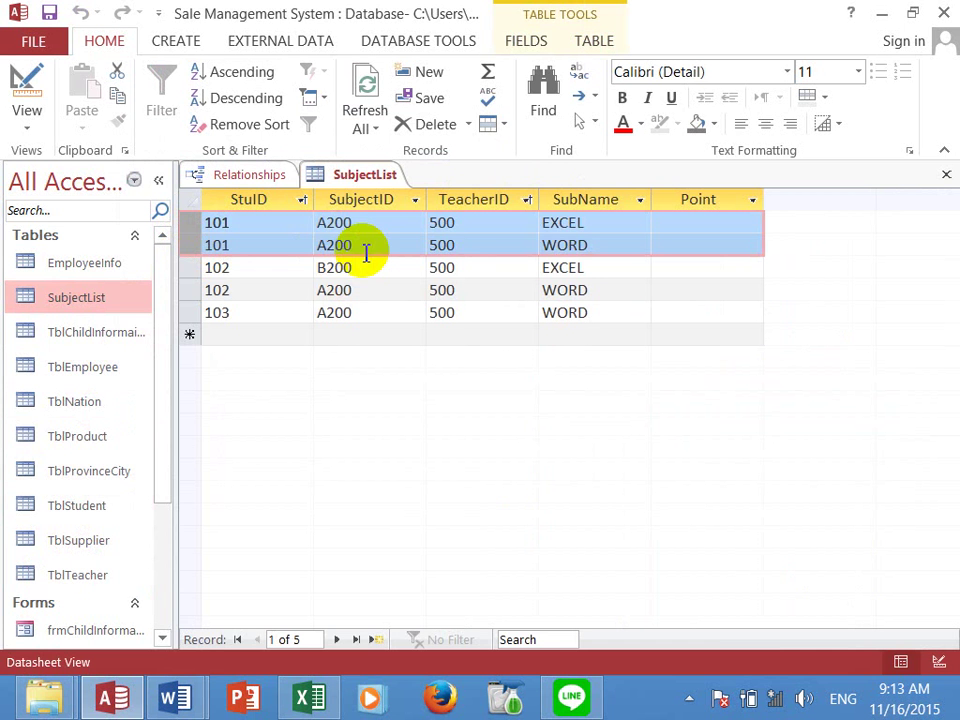
{"action": "left_click", "coordinate": [946, 175]}
- Change the StudentID of student AA in TblStudent to 105, save the table and close it
{"action": "left_click", "coordinate": [767, 272]}
{"action": "right_click", "coordinate": [772, 273]}
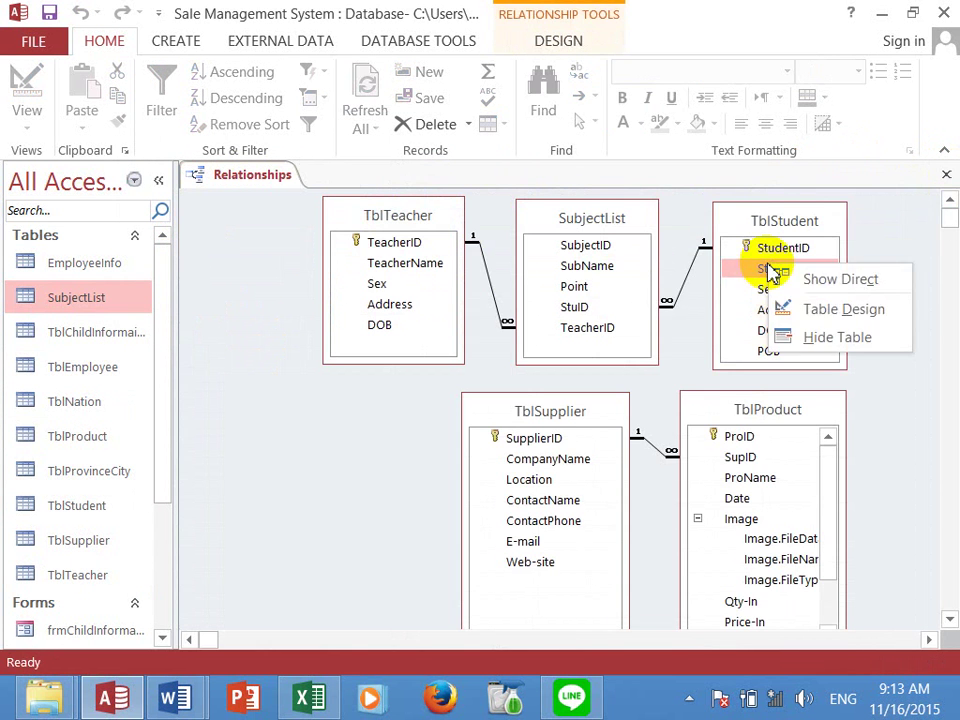
{"action": "left_click", "coordinate": [800, 308]}
{"action": "left_click", "coordinate": [31, 89]}
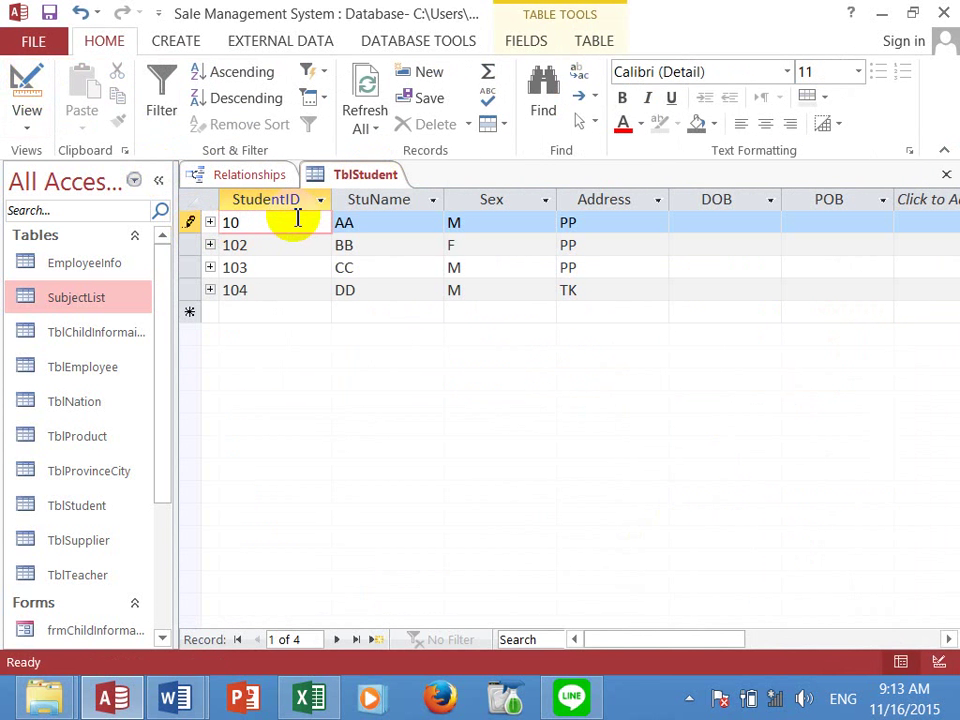
{"action": "left_click", "coordinate": [47, 13]}
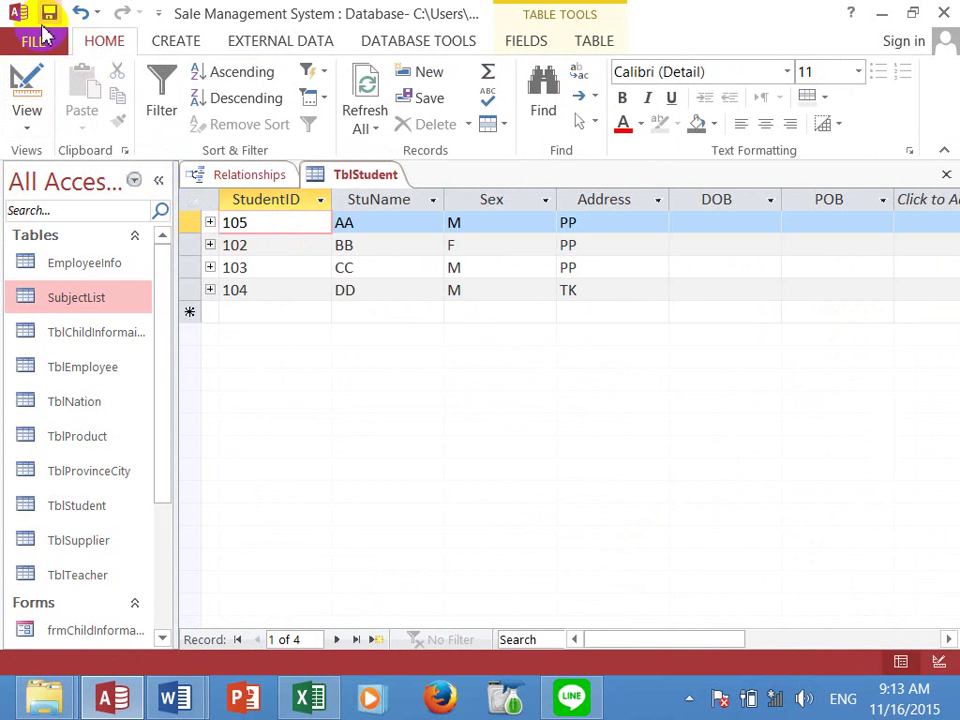
{"action": "left_click", "coordinate": [946, 174]}
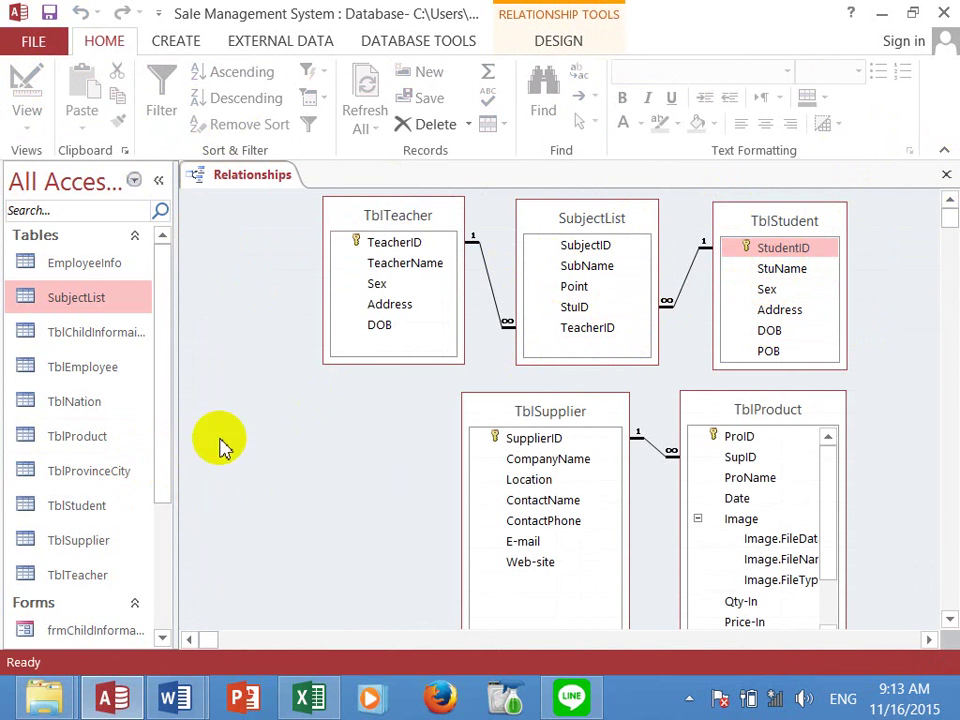
- Check in SubjectList whether the related records carry StuID 105, and close the table
{"action": "left_click", "coordinate": [75, 300]}
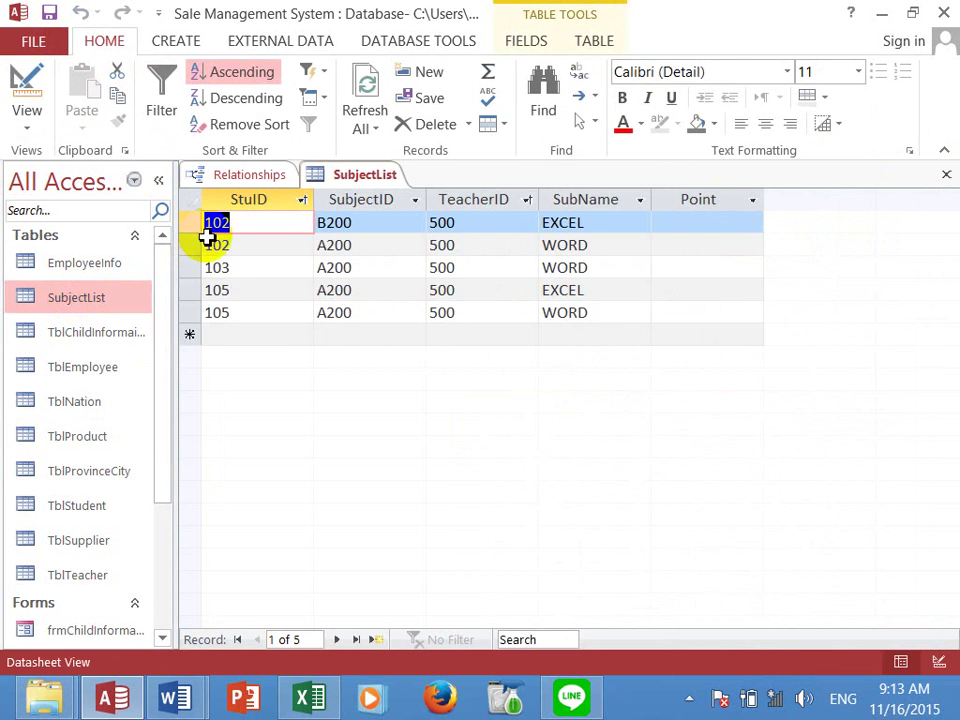
{"action": "left_click_drag", "start_coordinate": [191, 290], "coordinate": [193, 311]}
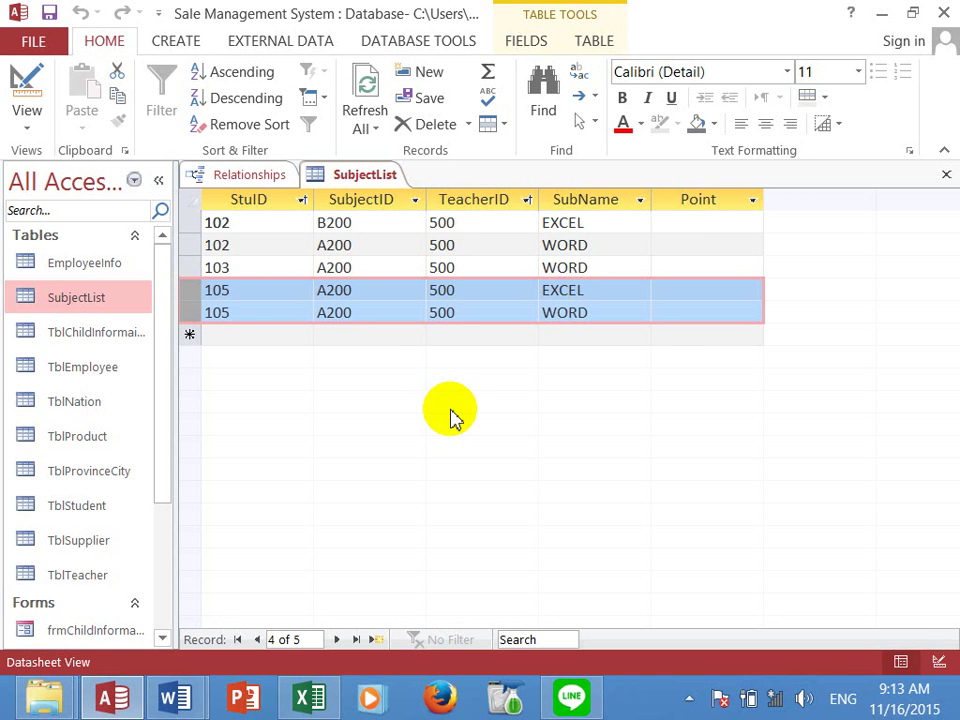
{"action": "left_click", "coordinate": [946, 174]}
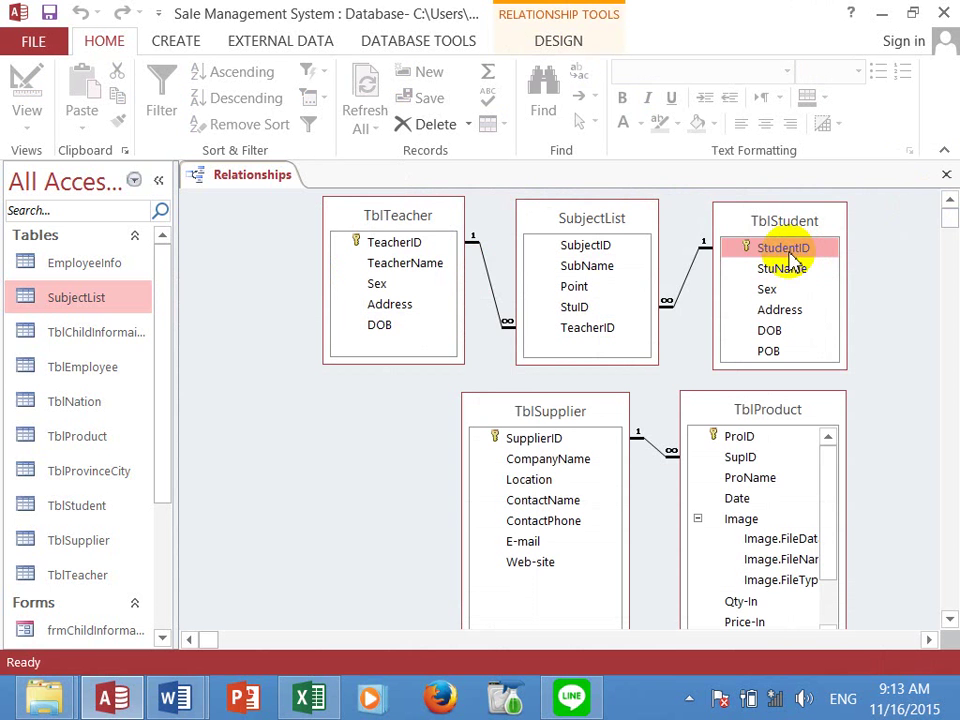
{"action": "left_click", "coordinate": [688, 286]}
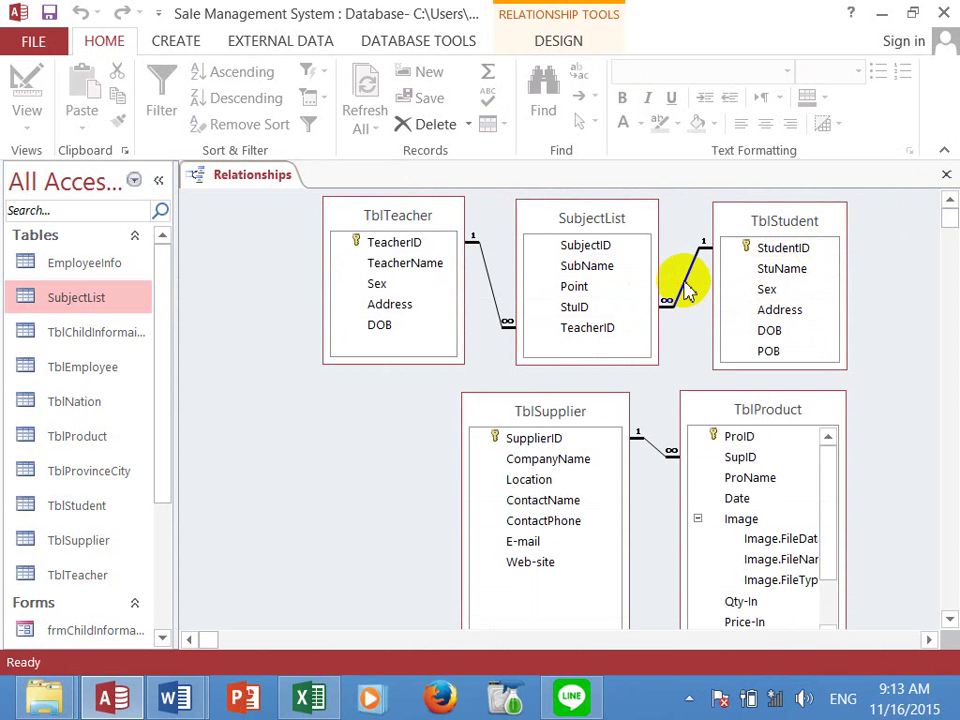
{"action": "right_click", "coordinate": [687, 289]}
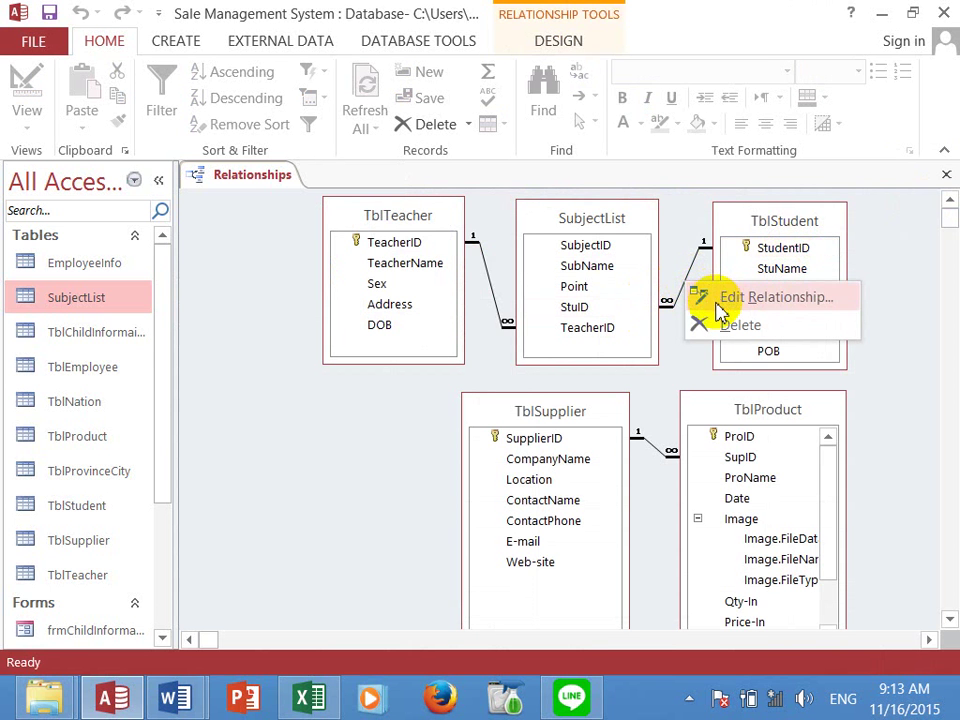
{"action": "left_click", "coordinate": [788, 252]}
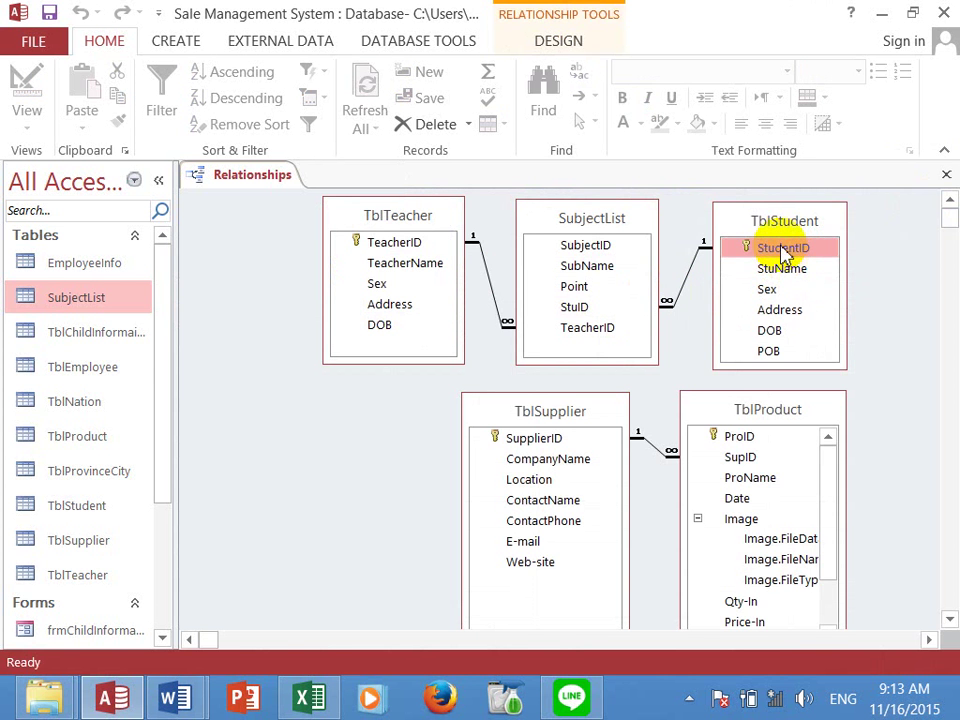
- Try to delete the record of student 105 from TblStudent without cascade delete, and close the table
{"action": "right_click", "coordinate": [786, 252]}
{"action": "left_click", "coordinate": [835, 292]}
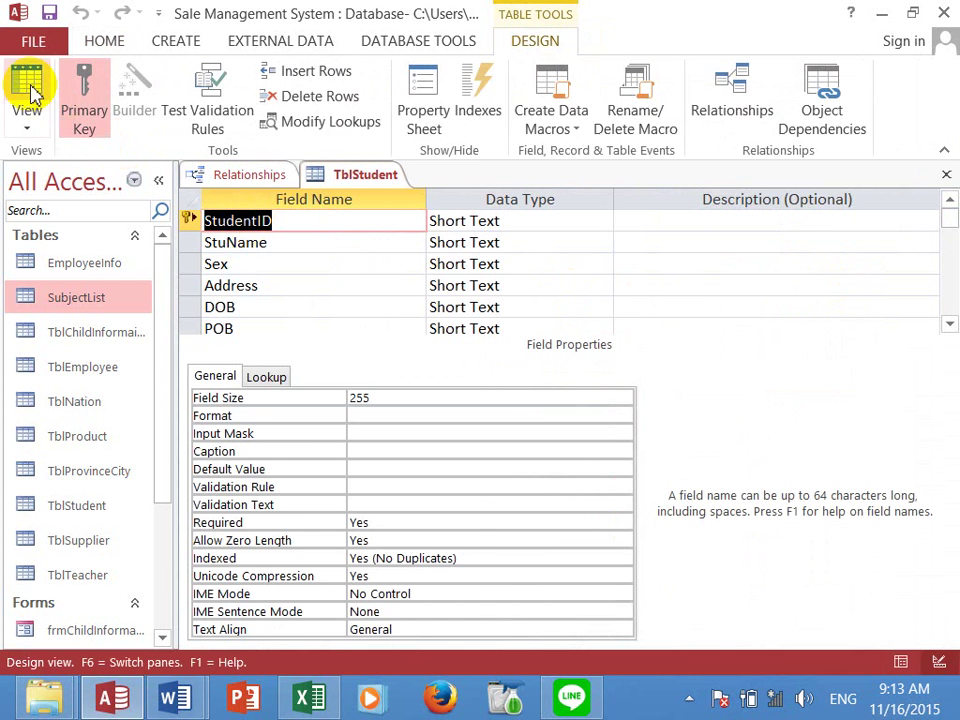
{"action": "left_click", "coordinate": [27, 98]}
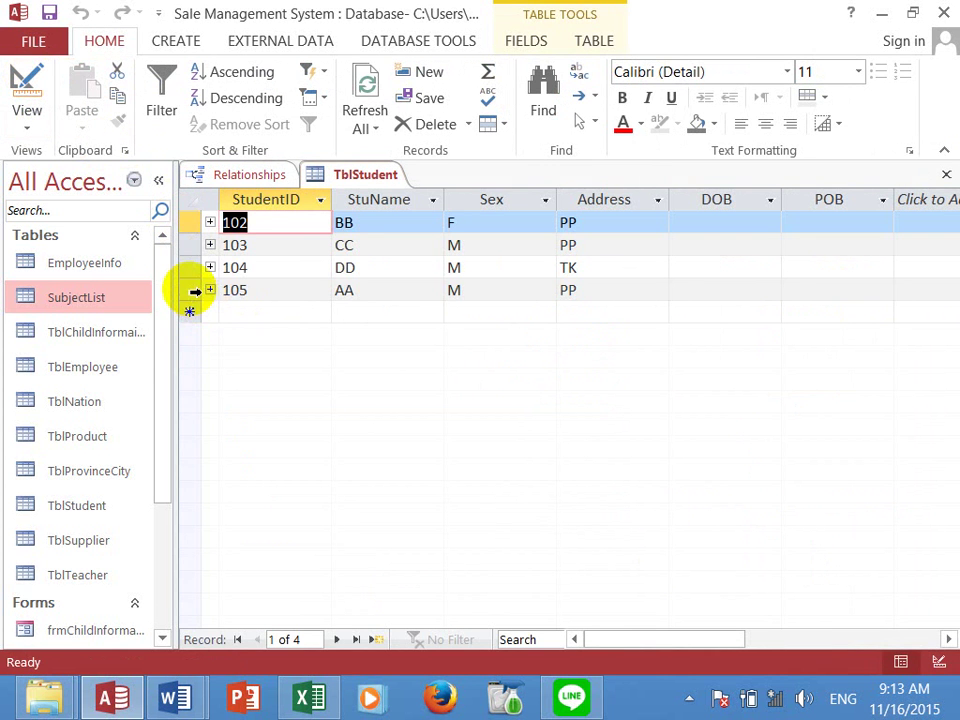
{"action": "right_click", "coordinate": [190, 291]}
{"action": "left_click", "coordinate": [266, 335]}
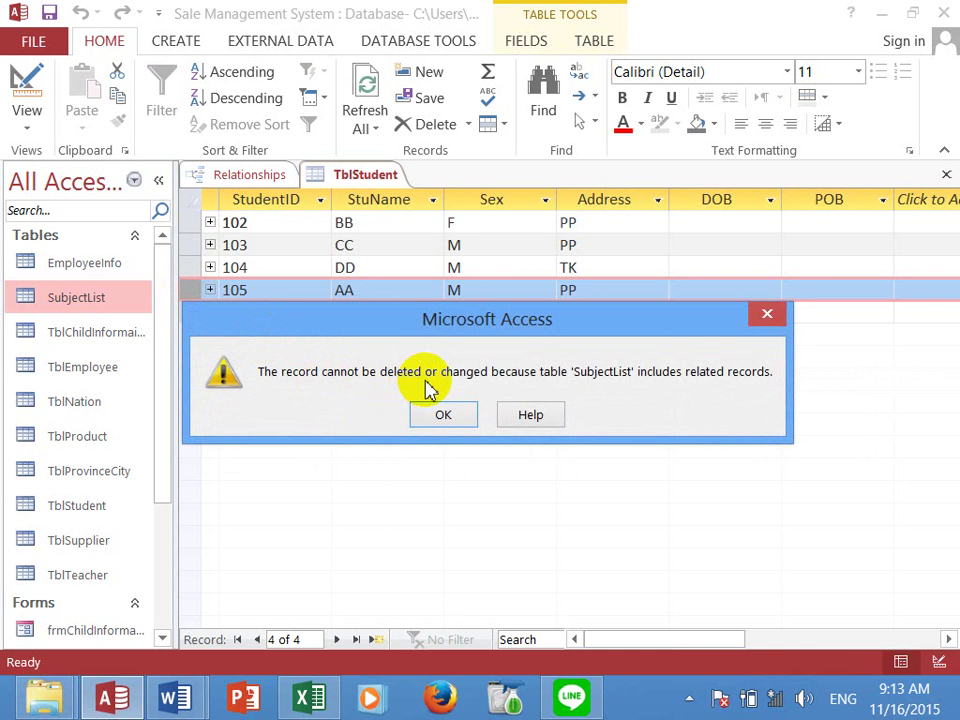
{"action": "left_click", "coordinate": [437, 417]}
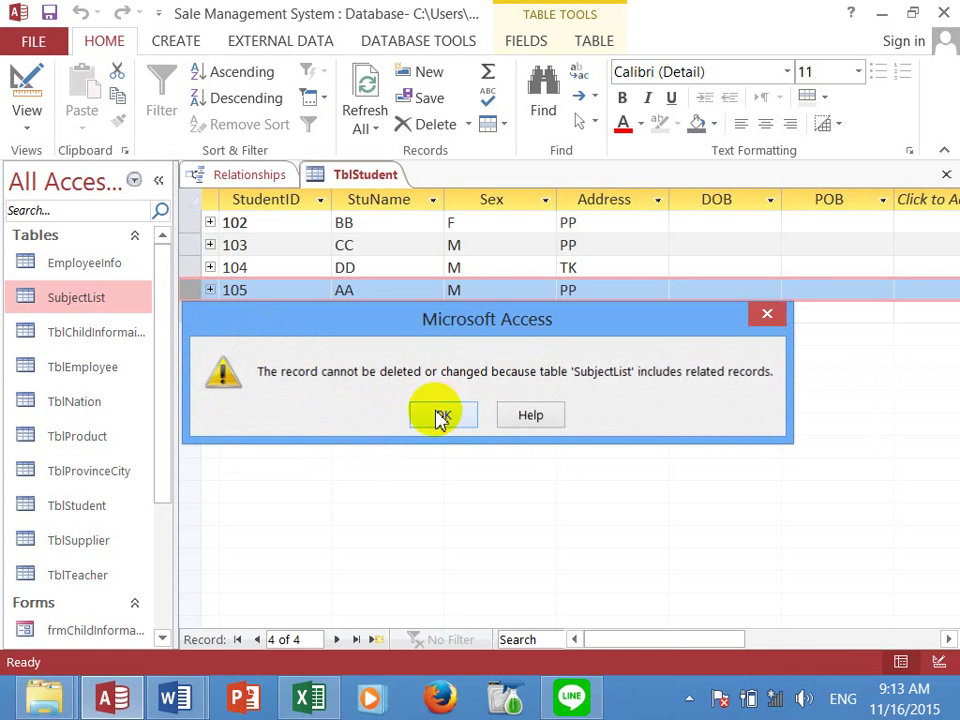
{"action": "left_click", "coordinate": [750, 291]}
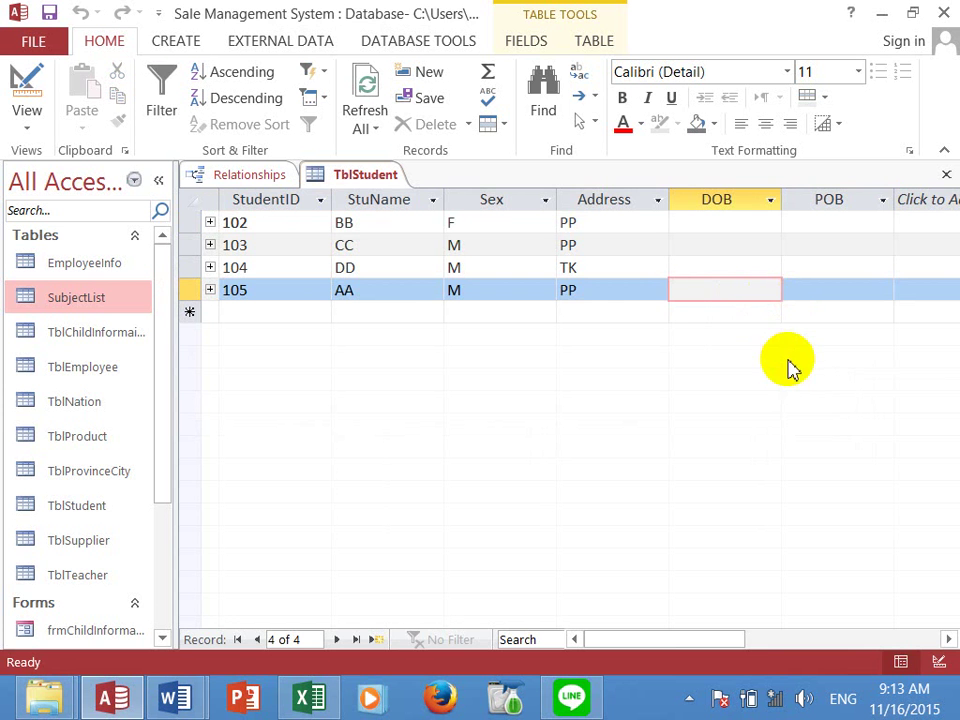
{"action": "left_click", "coordinate": [611, 291]}
{"action": "left_click", "coordinate": [500, 289]}
{"action": "left_click", "coordinate": [399, 289]}
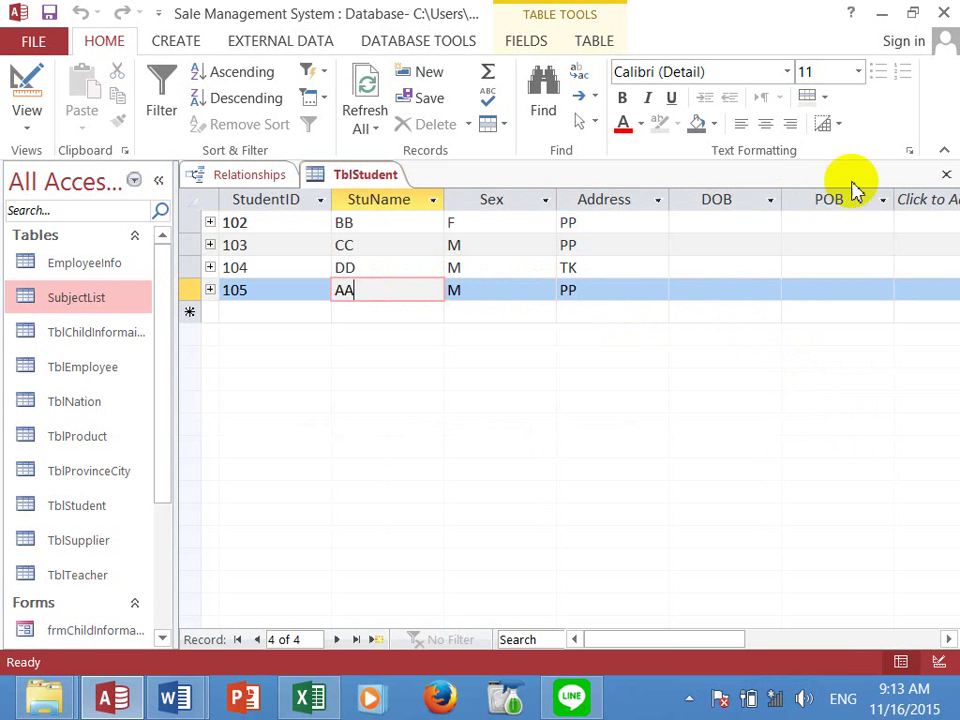
{"action": "left_click", "coordinate": [946, 176]}
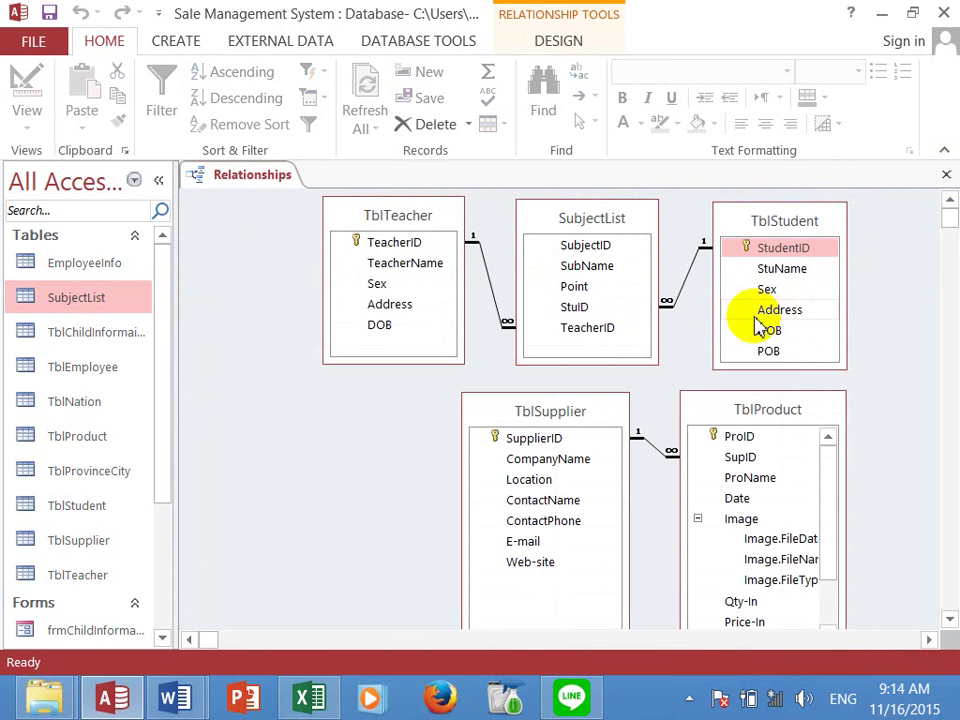
- Enable Cascade Delete Related Records for the relationship between TblStudent and SubjectList
{"action": "right_click", "coordinate": [690, 283]}
{"action": "left_click", "coordinate": [722, 292]}
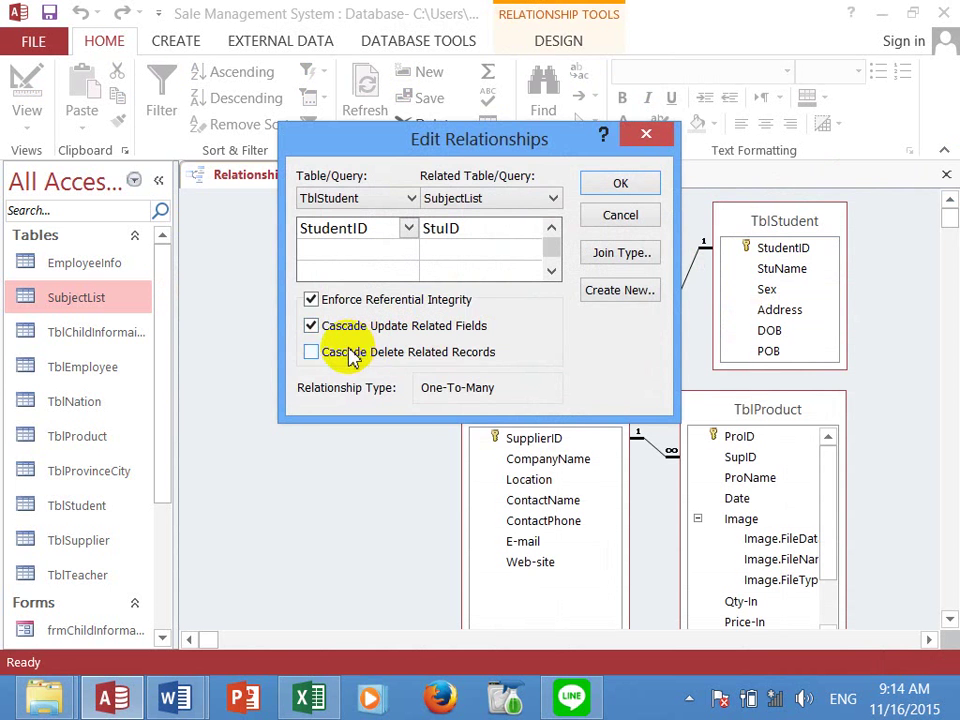
{"action": "left_click", "coordinate": [352, 358]}
{"action": "left_click", "coordinate": [620, 183]}
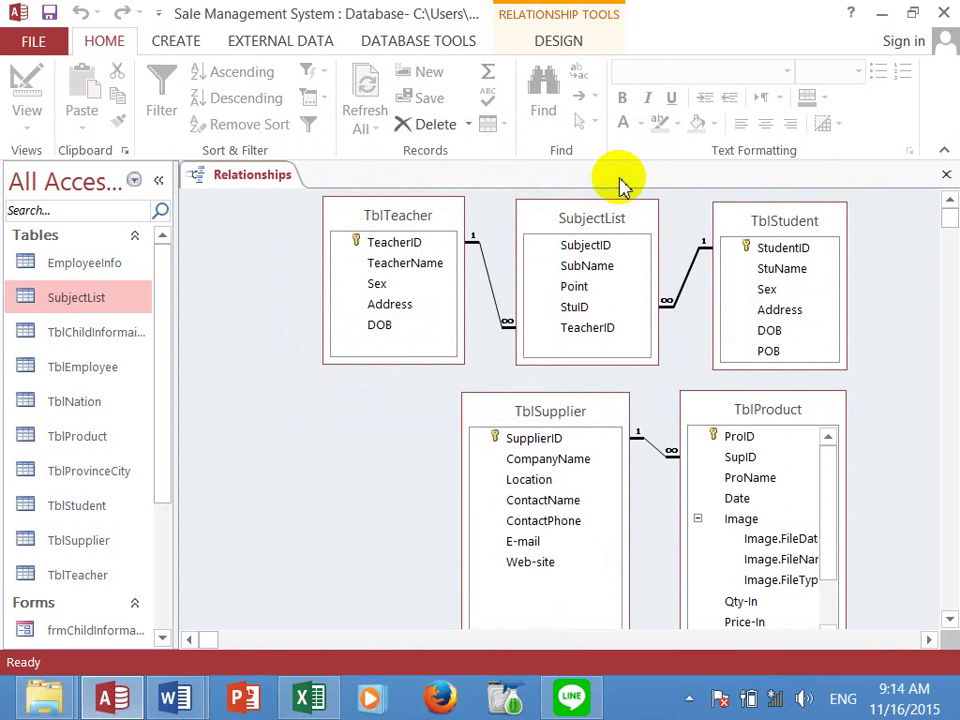
- Delete the record of student 105 from TblStudent together with its related records, and close the table
{"action": "right_click", "coordinate": [690, 287]}
{"action": "left_click", "coordinate": [795, 256]}
{"action": "right_click", "coordinate": [790, 250]}
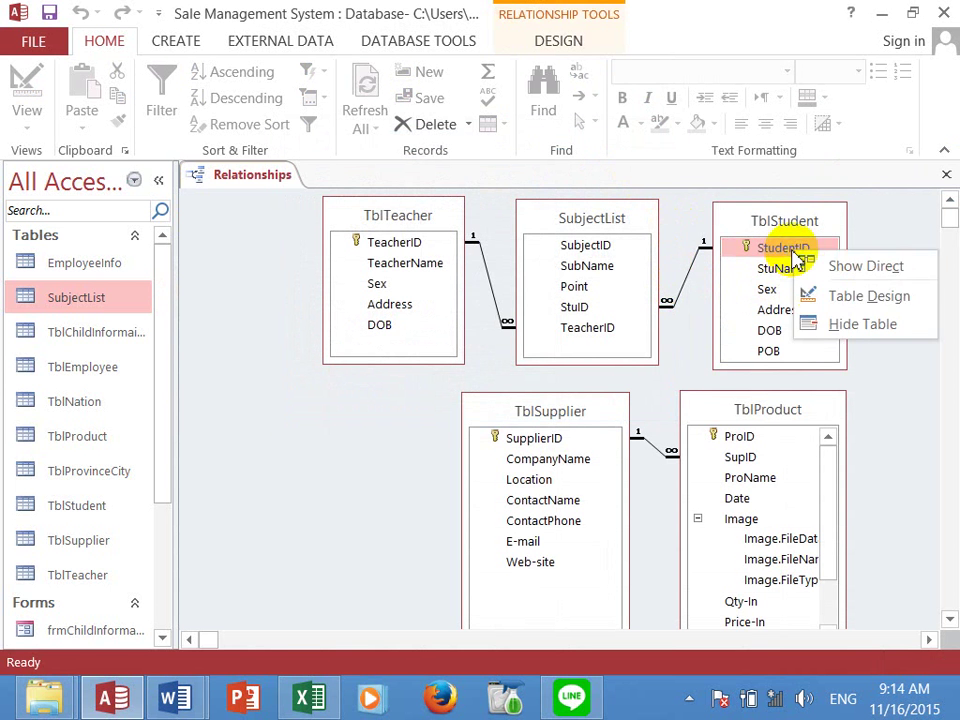
{"action": "left_click", "coordinate": [838, 303]}
{"action": "left_click", "coordinate": [28, 100]}
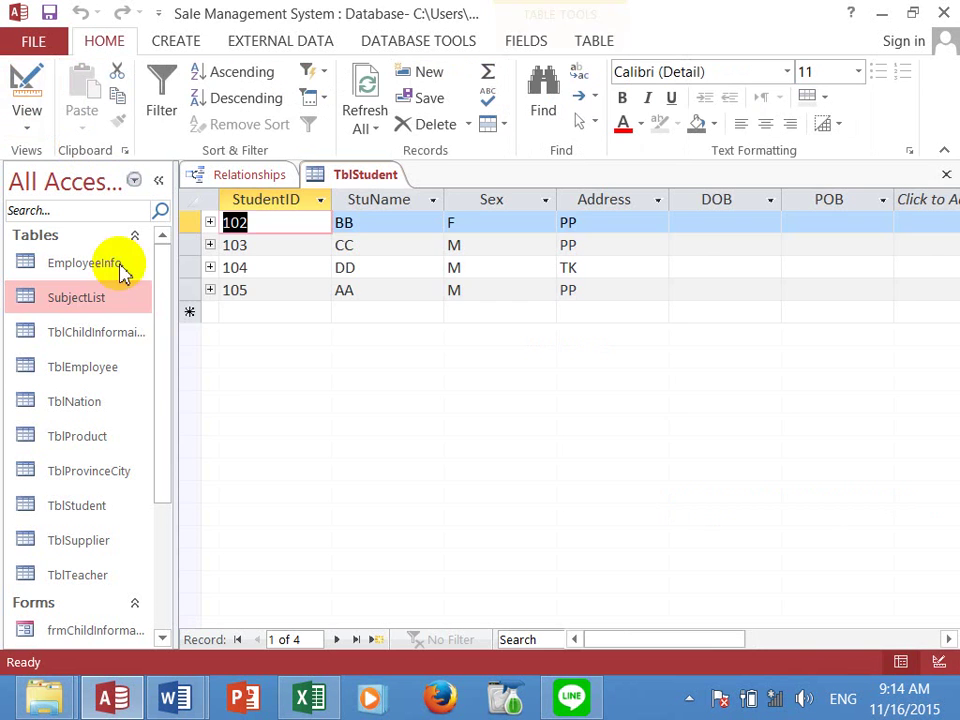
{"action": "left_click", "coordinate": [199, 289]}
{"action": "right_click", "coordinate": [199, 292]}
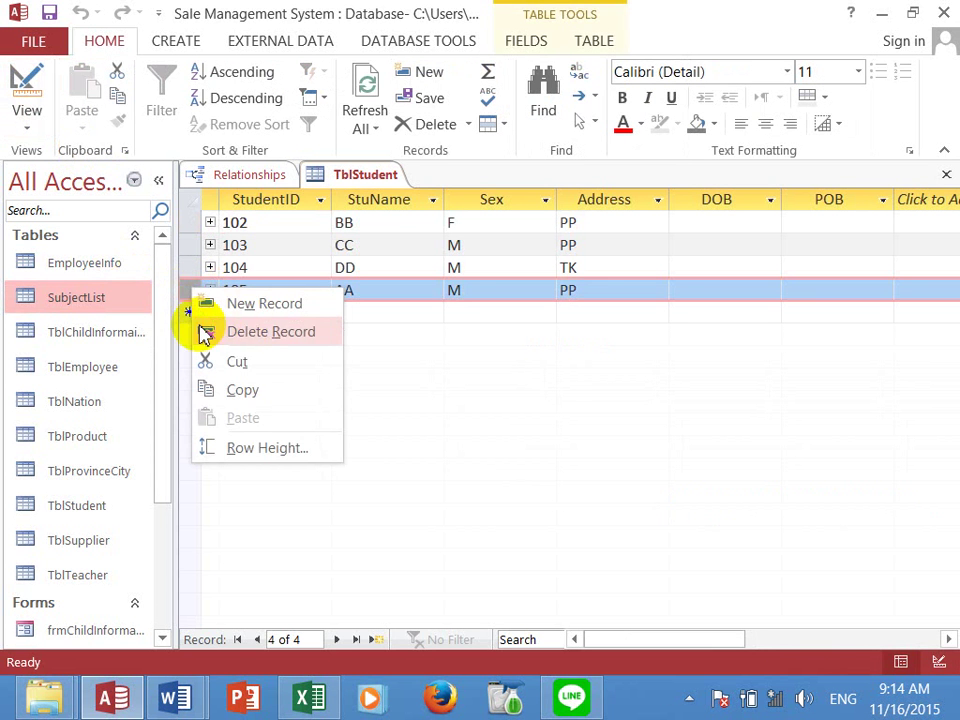
{"action": "left_click", "coordinate": [274, 334]}
{"action": "left_click", "coordinate": [401, 428]}
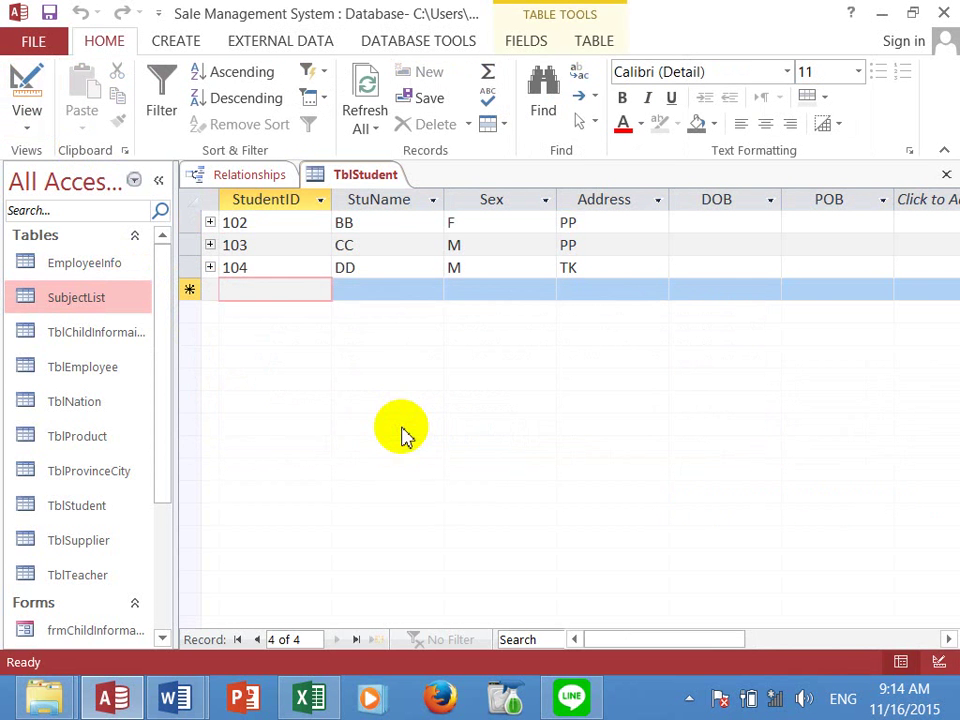
{"action": "left_click", "coordinate": [948, 175]}
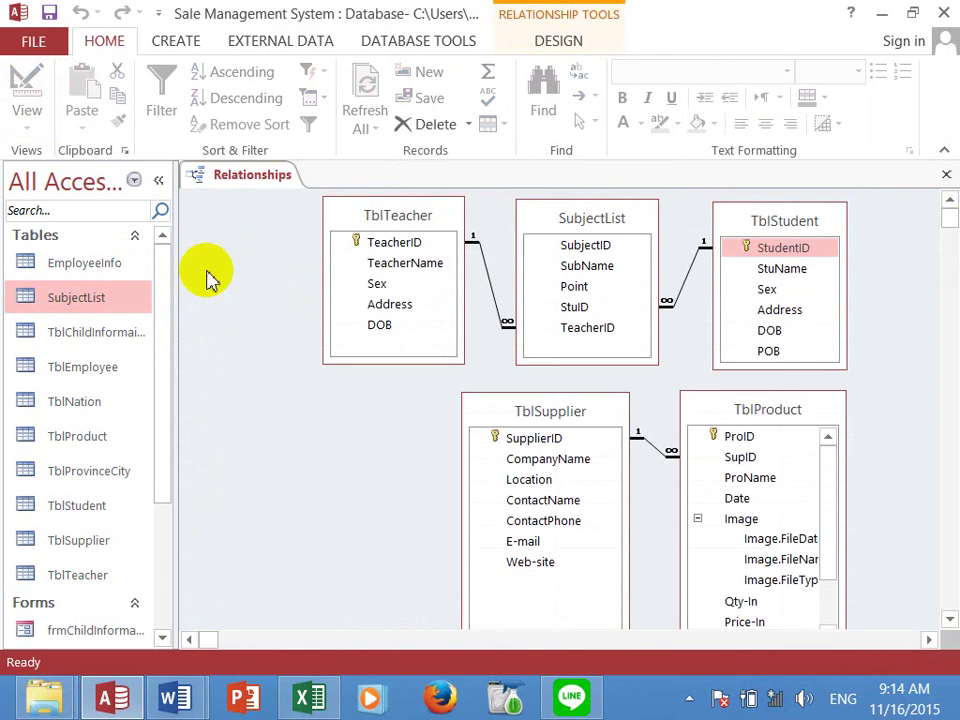
- Check SubjectList for any leftover records of student 105 and close the table
{"action": "double_click", "coordinate": [110, 303]}
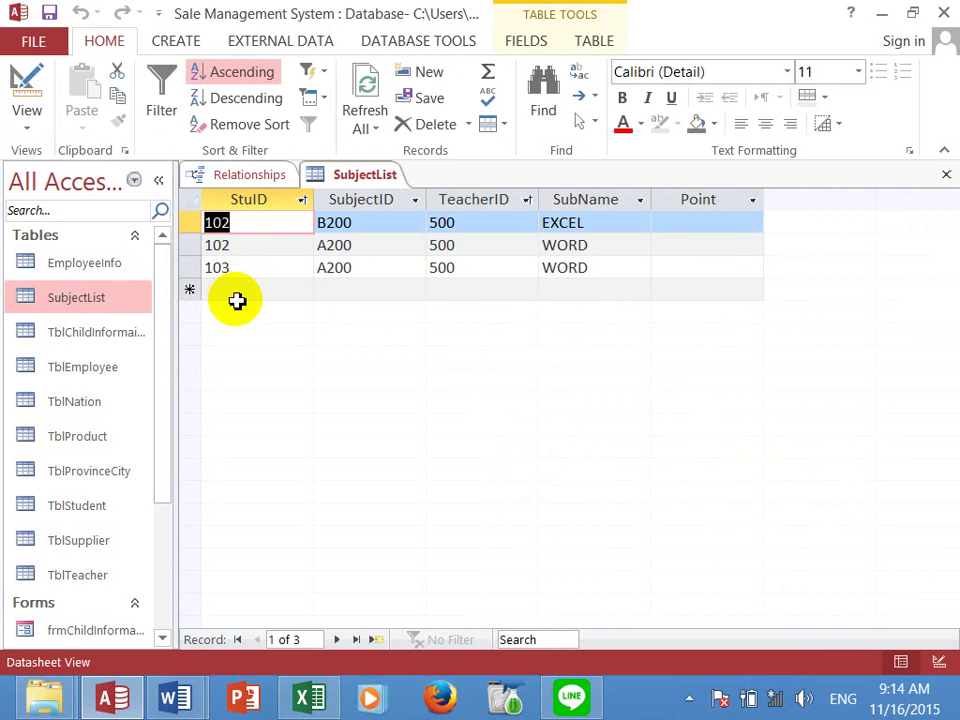
{"action": "left_click", "coordinate": [946, 174]}
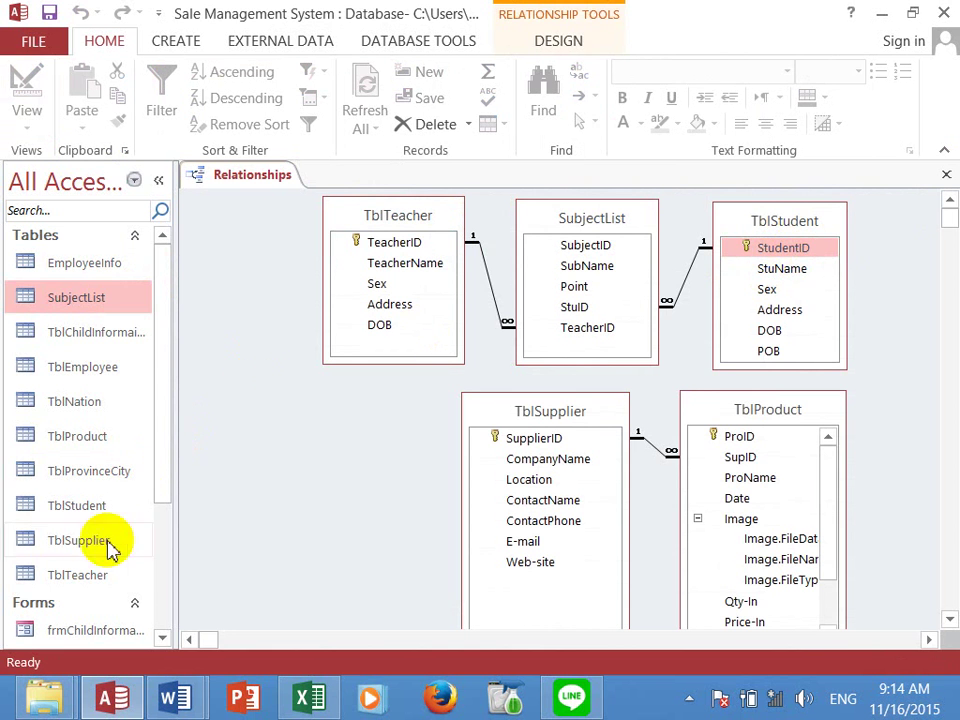
- Open TblStudent, expand the related subject records of student 104 and go to the blank SubjectID field
{"action": "double_click", "coordinate": [92, 507]}
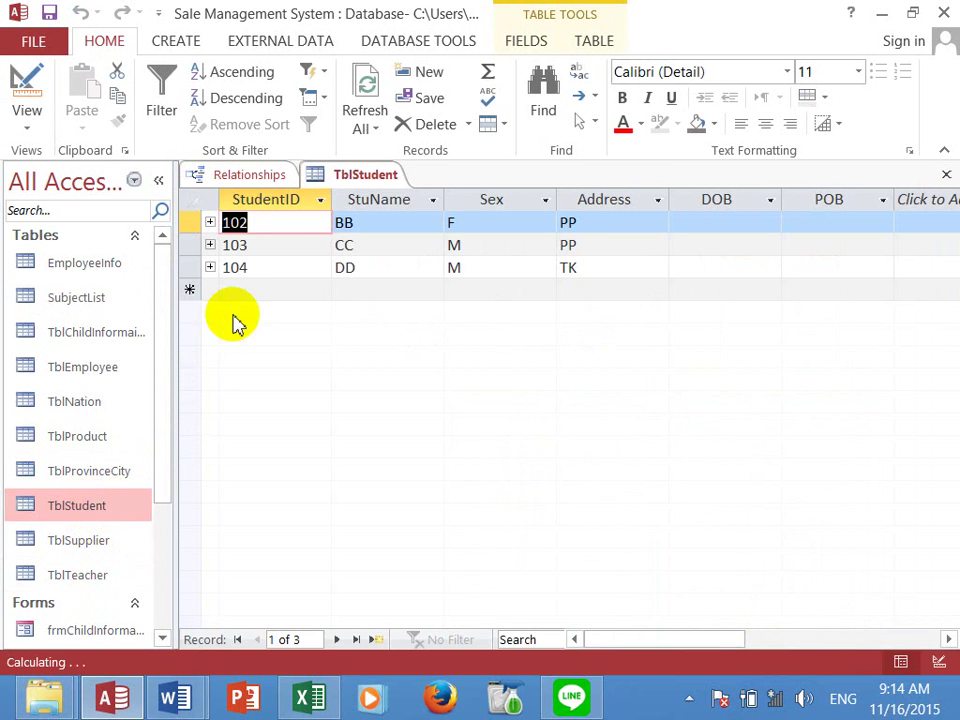
{"action": "left_click", "coordinate": [279, 268]}
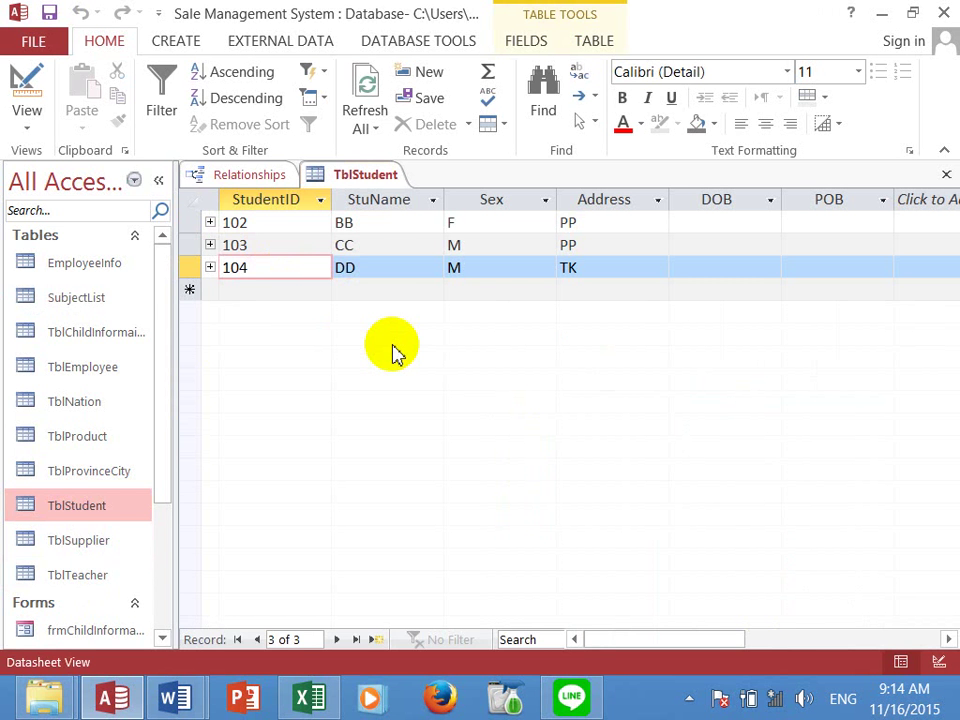
{"action": "left_click", "coordinate": [210, 268]}
{"action": "mouse_move", "coordinate": [571, 697]}
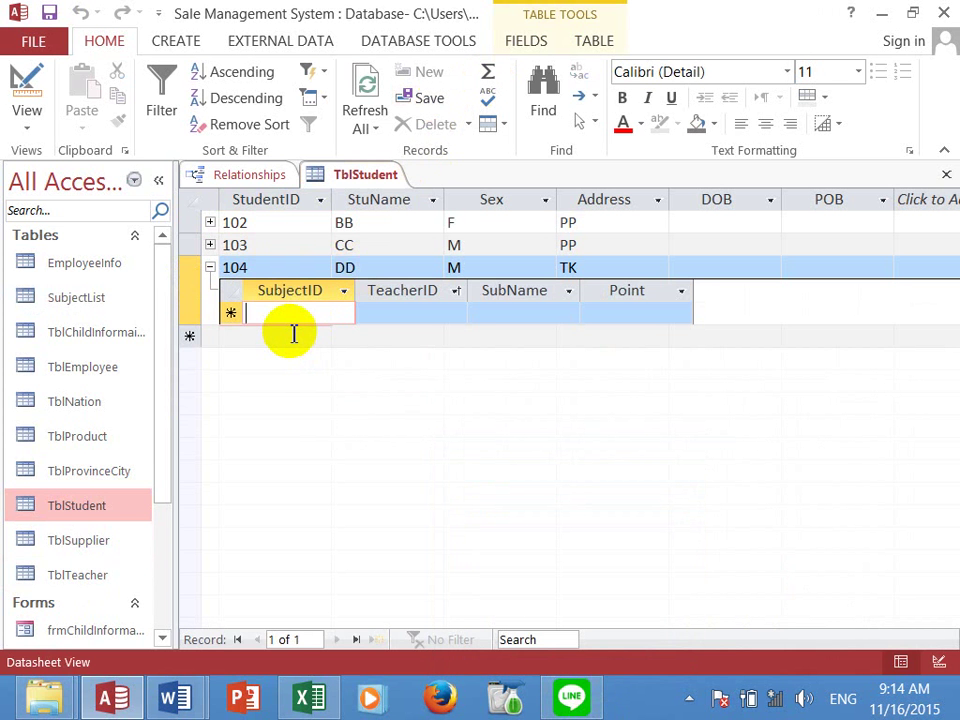
{"action": "left_click", "coordinate": [240, 268]}
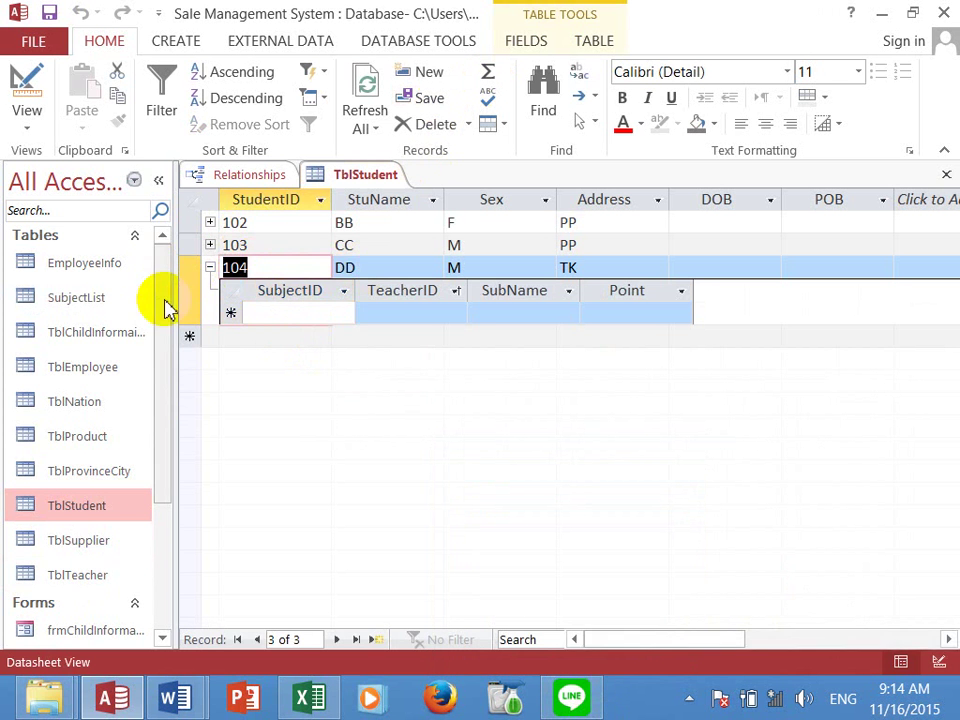
{"action": "left_click", "coordinate": [318, 316]}
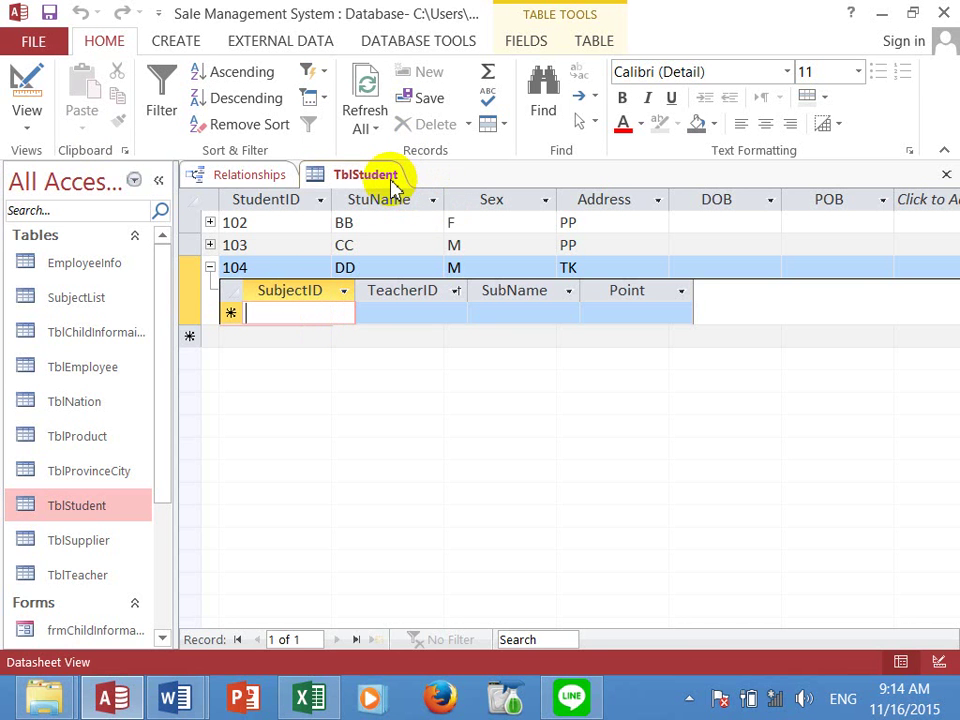
- Collapse the related subject records of student 104, then close TblStudent and the Relationships window
{"action": "left_click", "coordinate": [210, 268]}
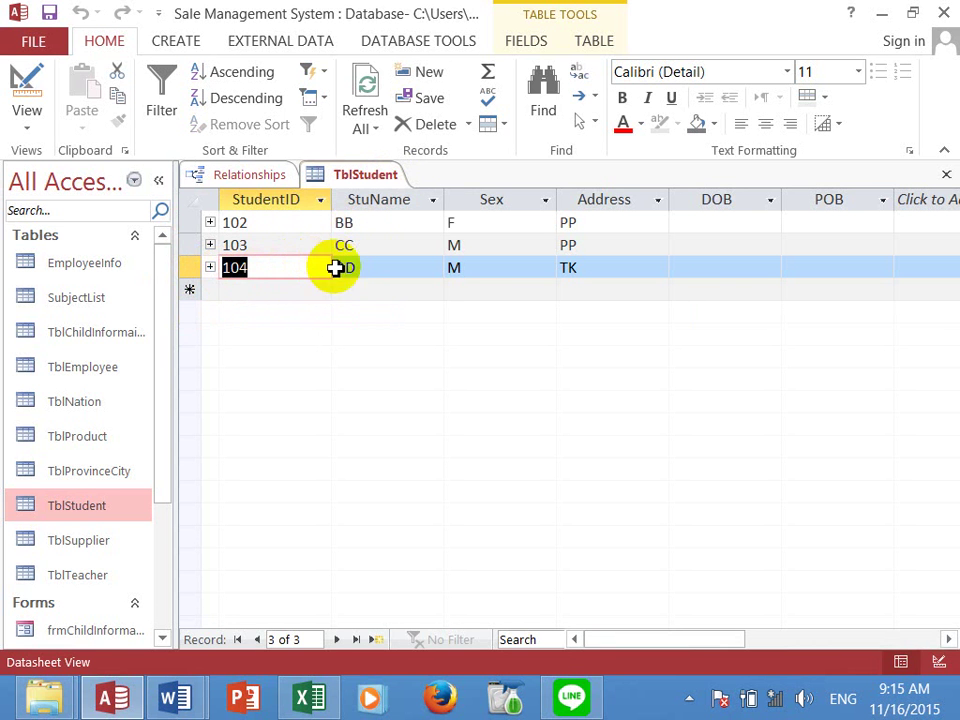
{"action": "left_click", "coordinate": [944, 176]}
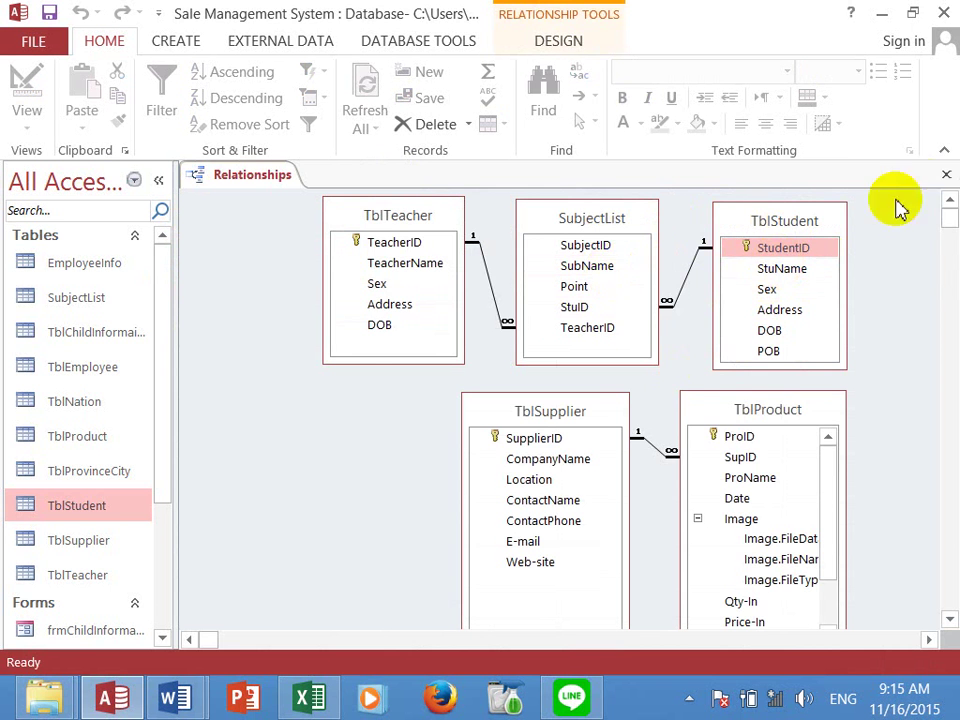
{"action": "left_click", "coordinate": [944, 175]}
{"action": "left_click", "coordinate": [395, 416]}
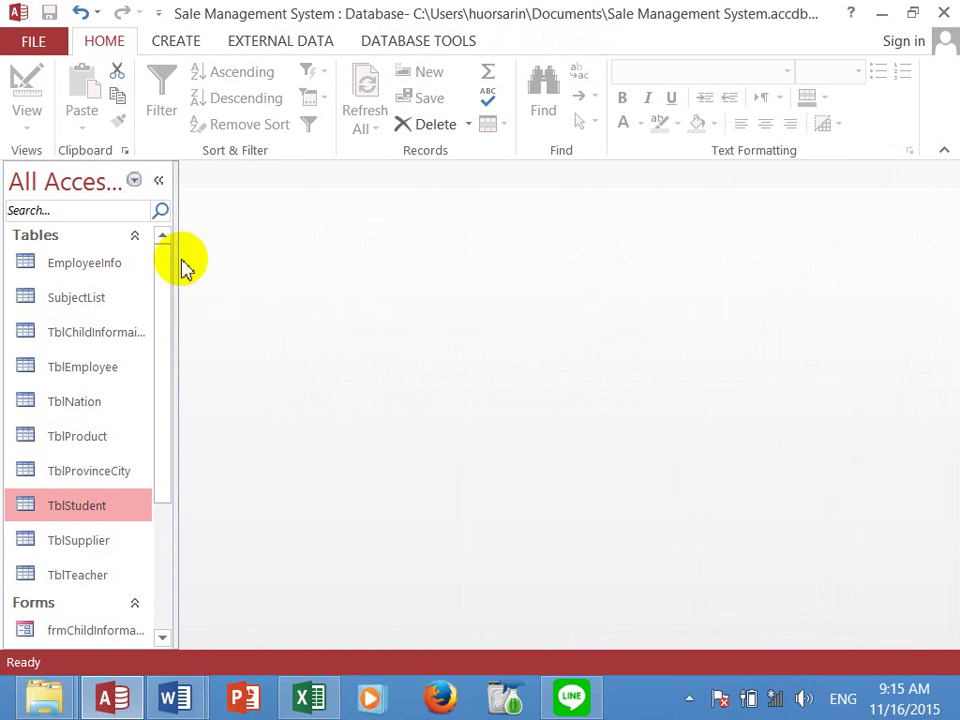
- Start the Form Wizard and add all fields of TblStudent to the new form
{"action": "left_click", "coordinate": [178, 44]}
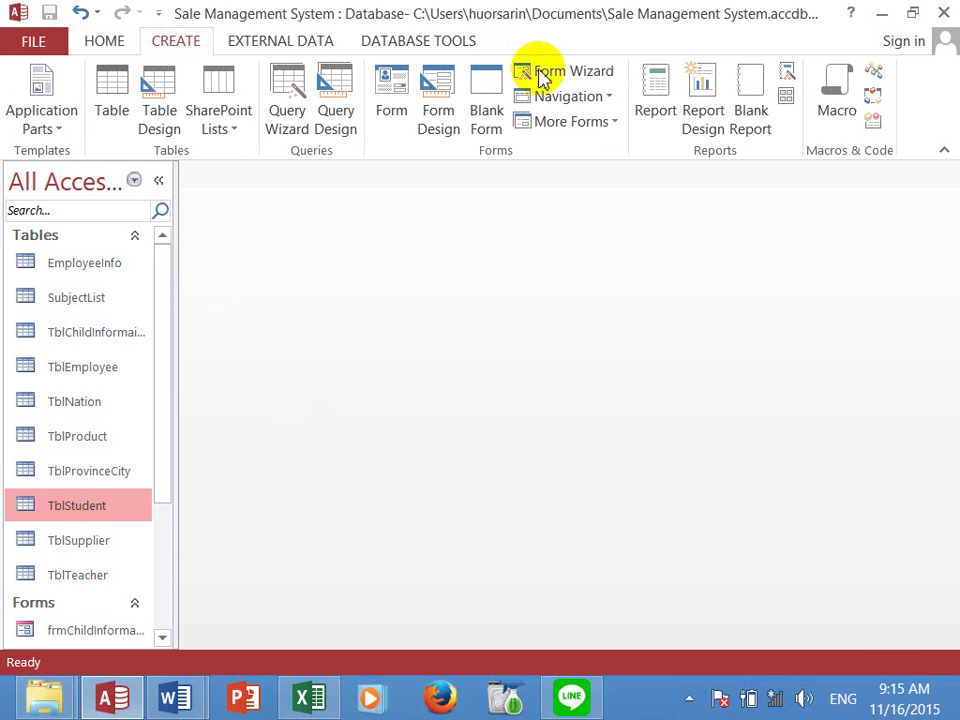
{"action": "left_click", "coordinate": [600, 73]}
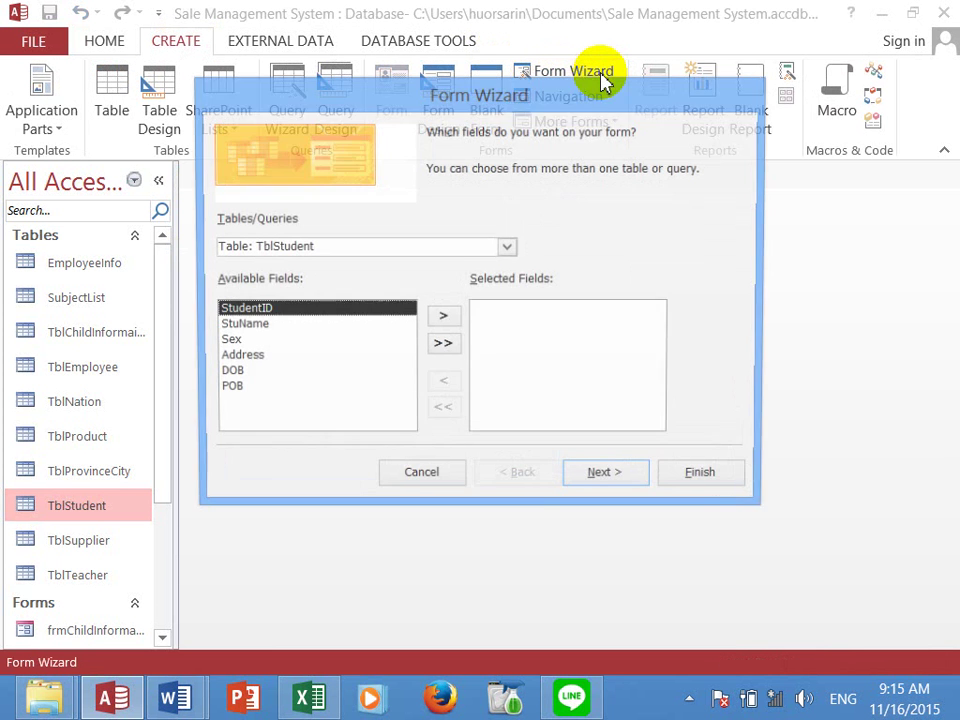
{"action": "left_click", "coordinate": [508, 249]}
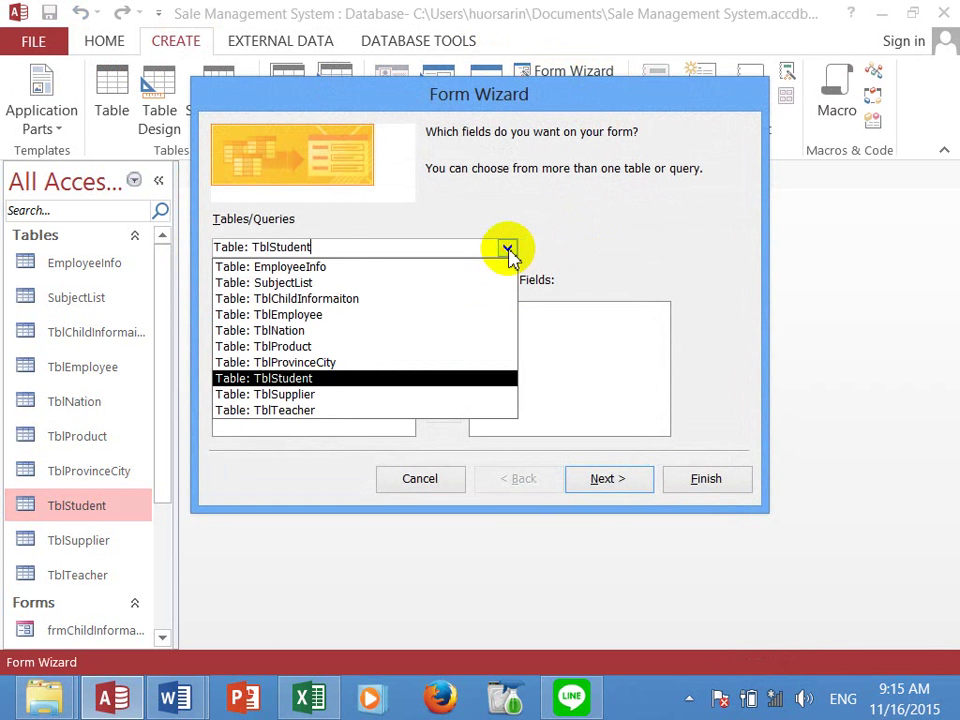
{"action": "left_click", "coordinate": [303, 380]}
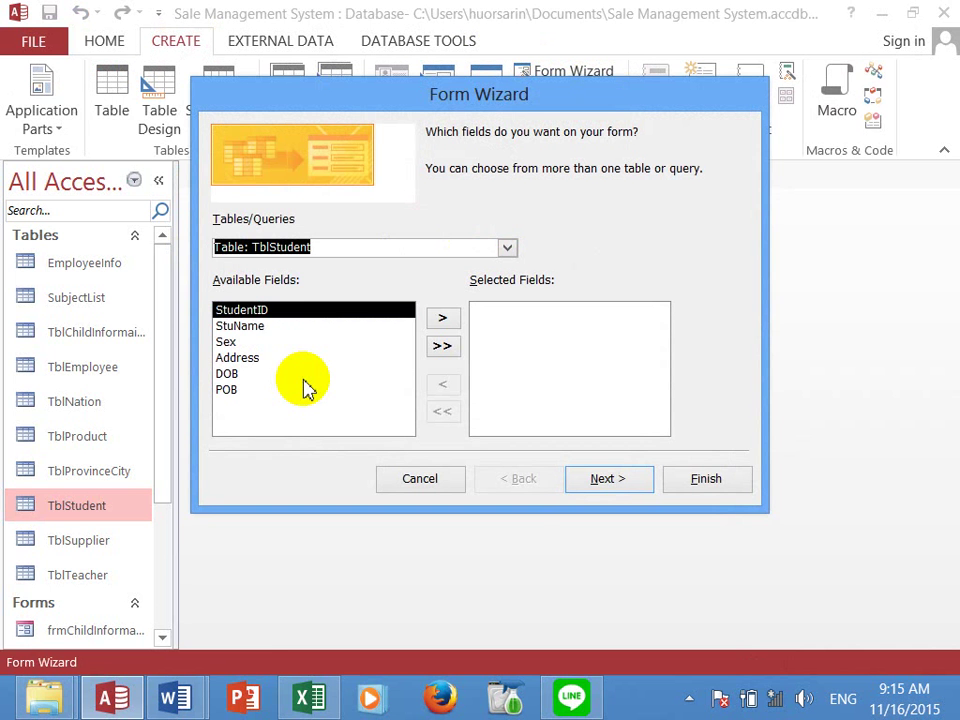
{"action": "left_click", "coordinate": [444, 347]}
- Add the SubjectID, SubName, Point and TeacherID fields of SubjectList to the form, leaving out StuID
{"action": "left_click", "coordinate": [508, 249]}
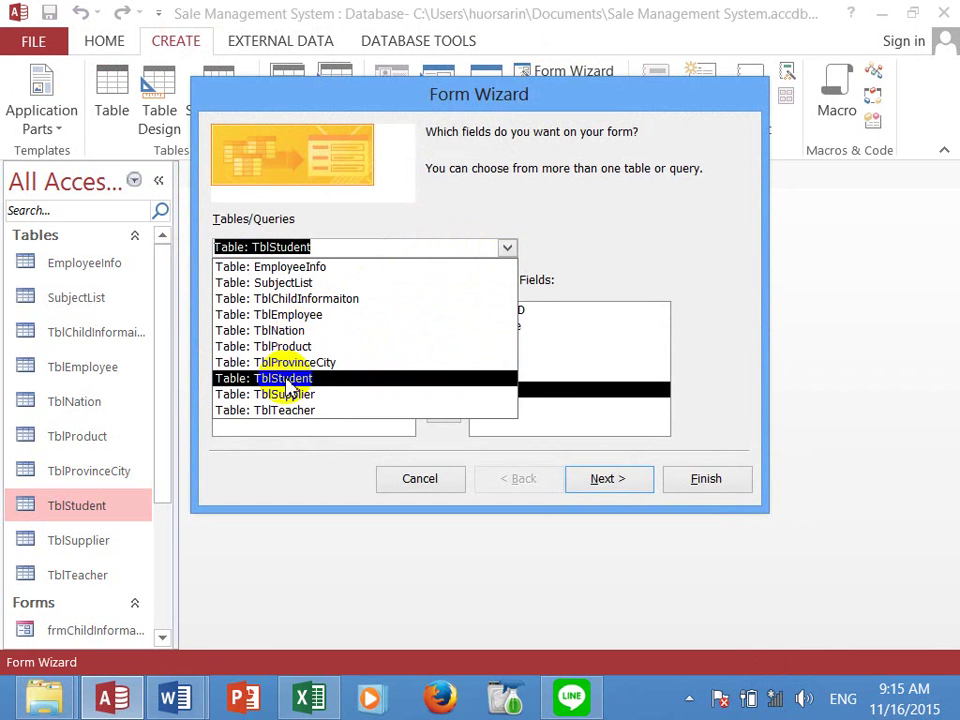
{"action": "left_click", "coordinate": [292, 282]}
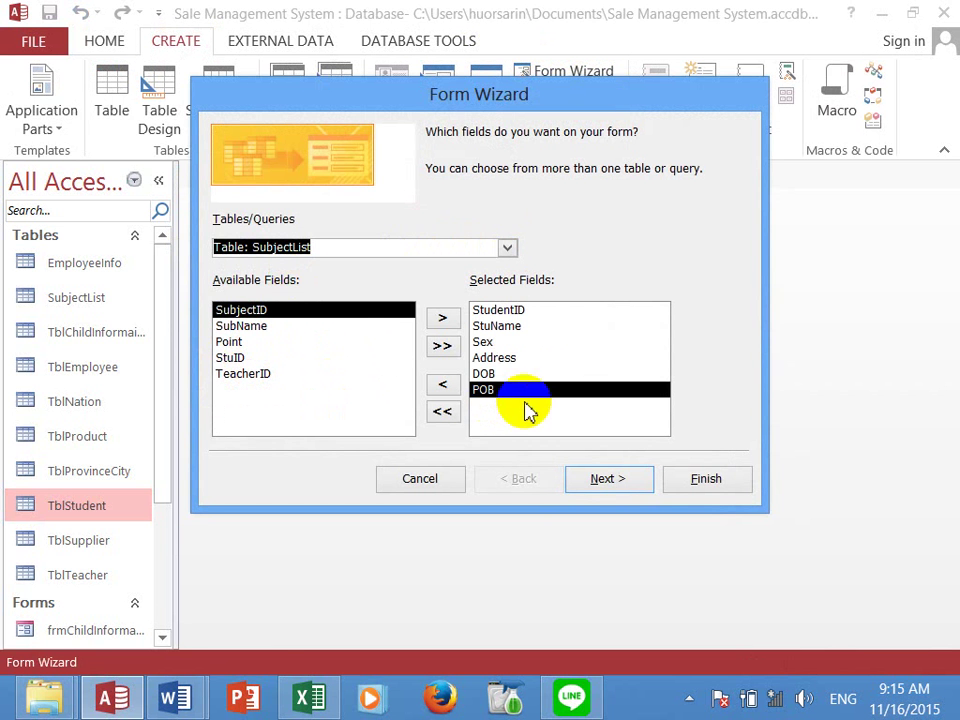
{"action": "left_click", "coordinate": [444, 319]}
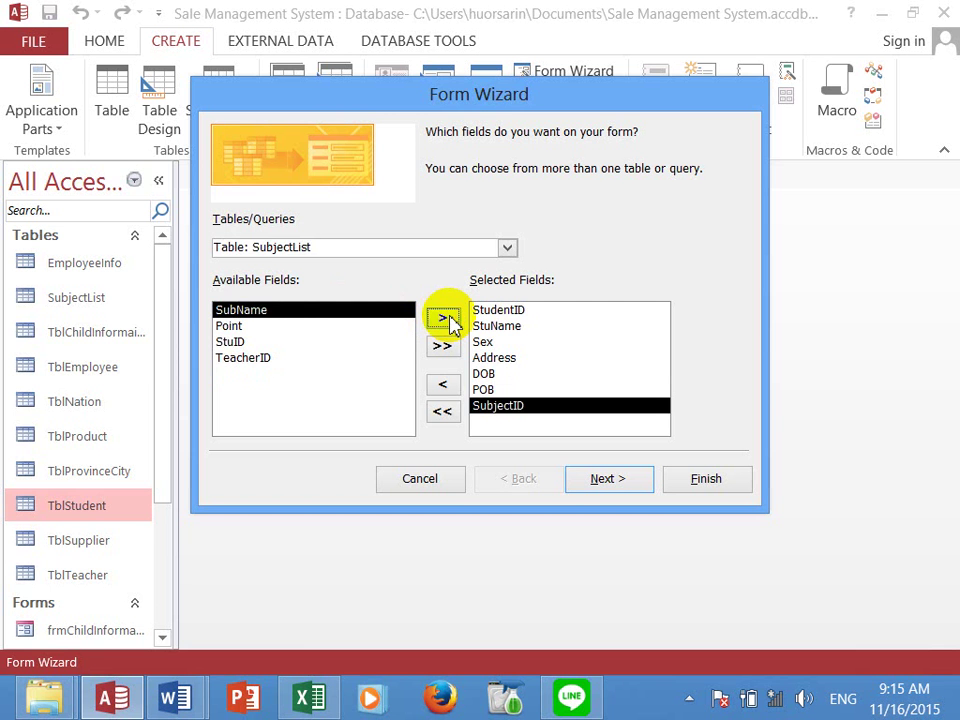
{"action": "left_click", "coordinate": [447, 319]}
{"action": "left_click", "coordinate": [447, 319]}
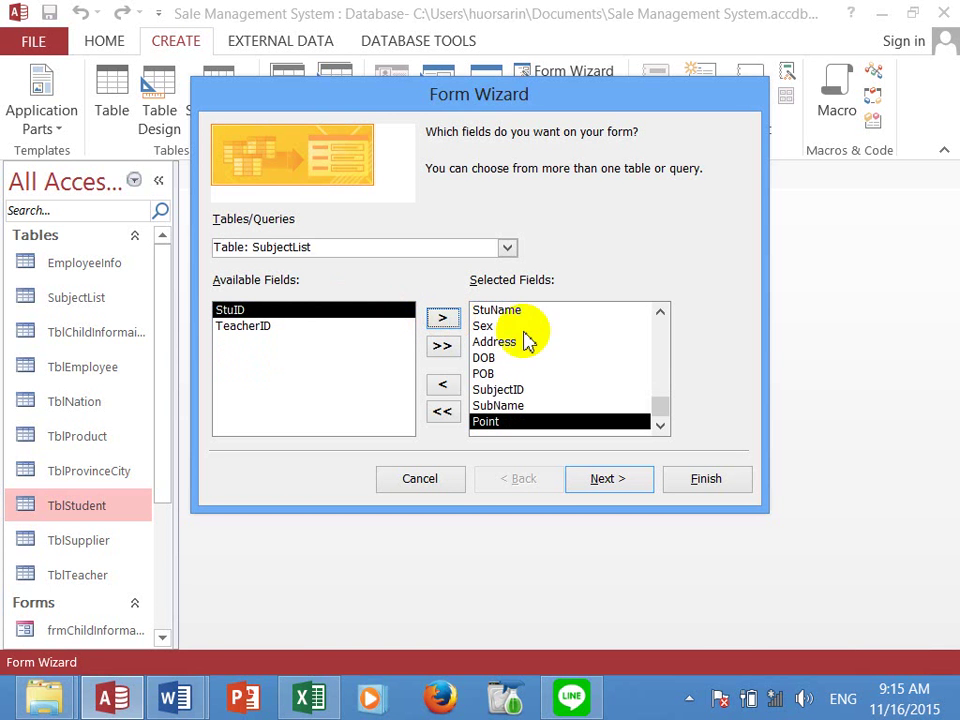
{"action": "left_click", "coordinate": [239, 316]}
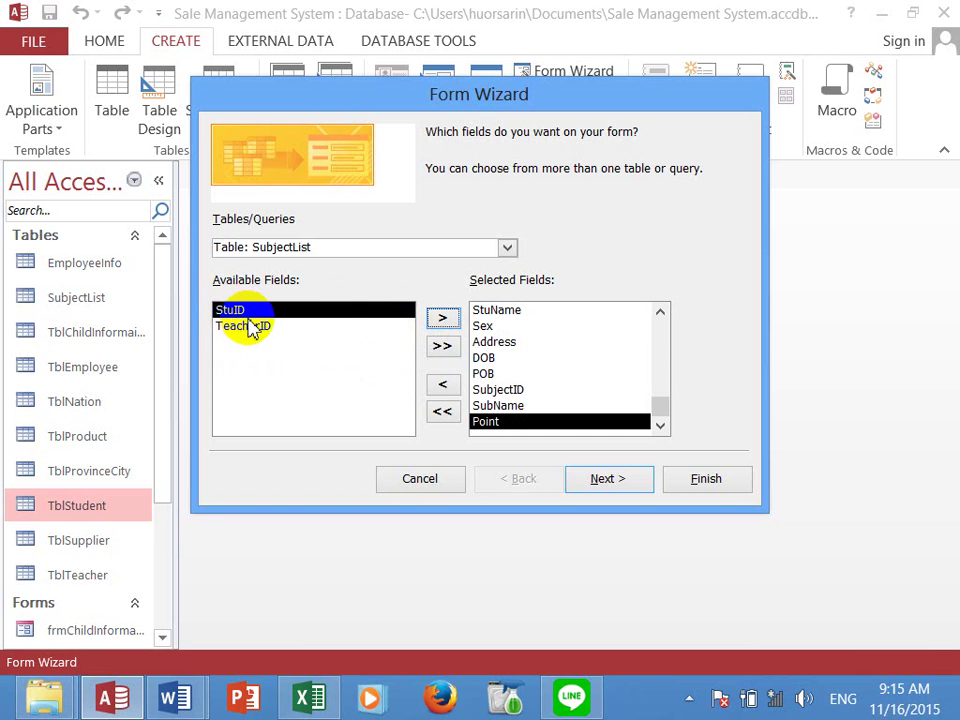
{"action": "left_click", "coordinate": [250, 328]}
{"action": "left_click", "coordinate": [446, 319]}
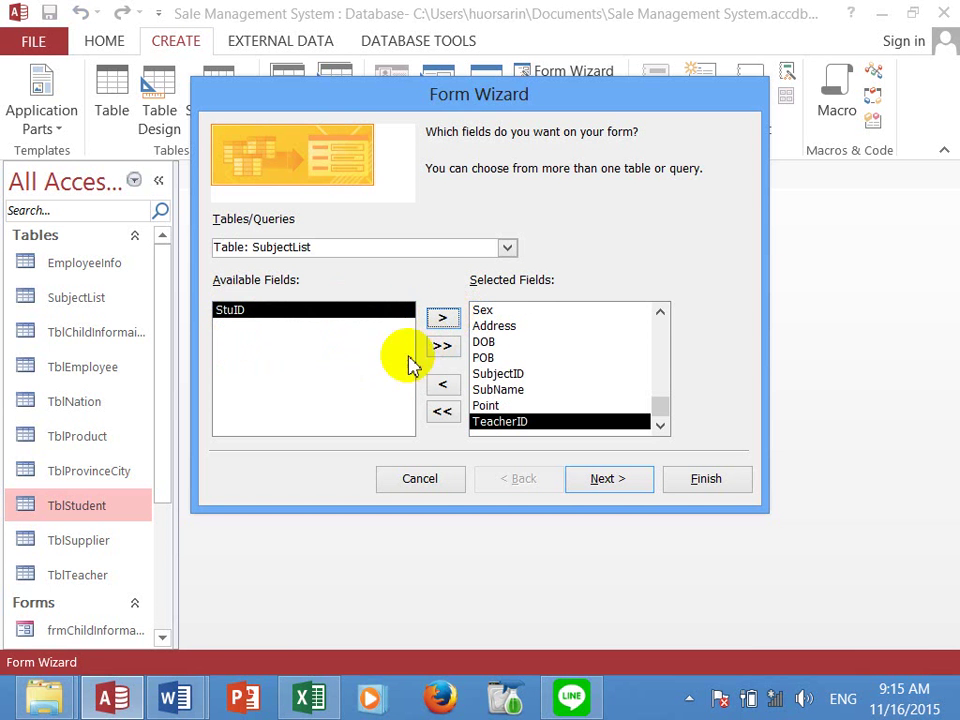
- Review the selected fields and arrange the data by TblStudent as a form with subform
{"action": "left_click", "coordinate": [241, 316]}
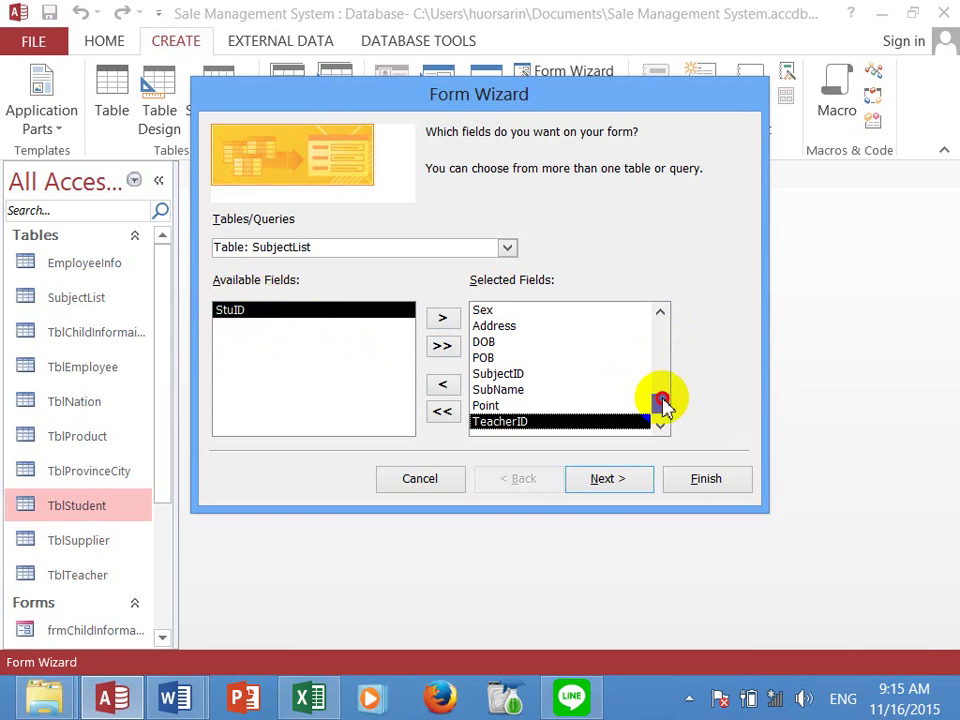
{"action": "left_click_drag", "start_coordinate": [658, 400], "coordinate": [660, 321]}
{"action": "left_click", "coordinate": [514, 311]}
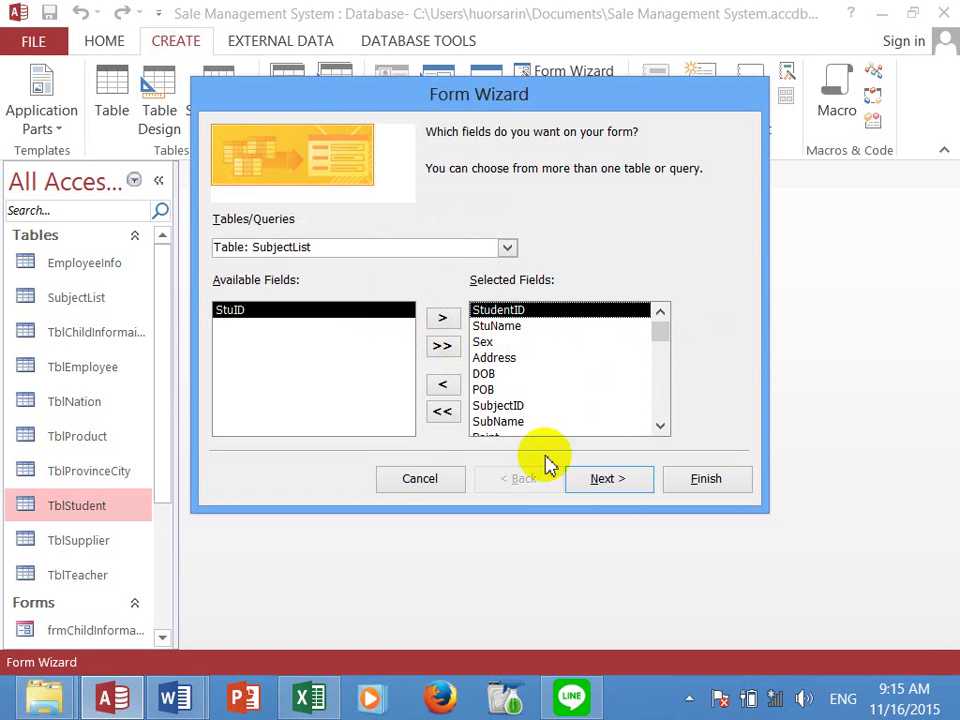
{"action": "left_click", "coordinate": [626, 482]}
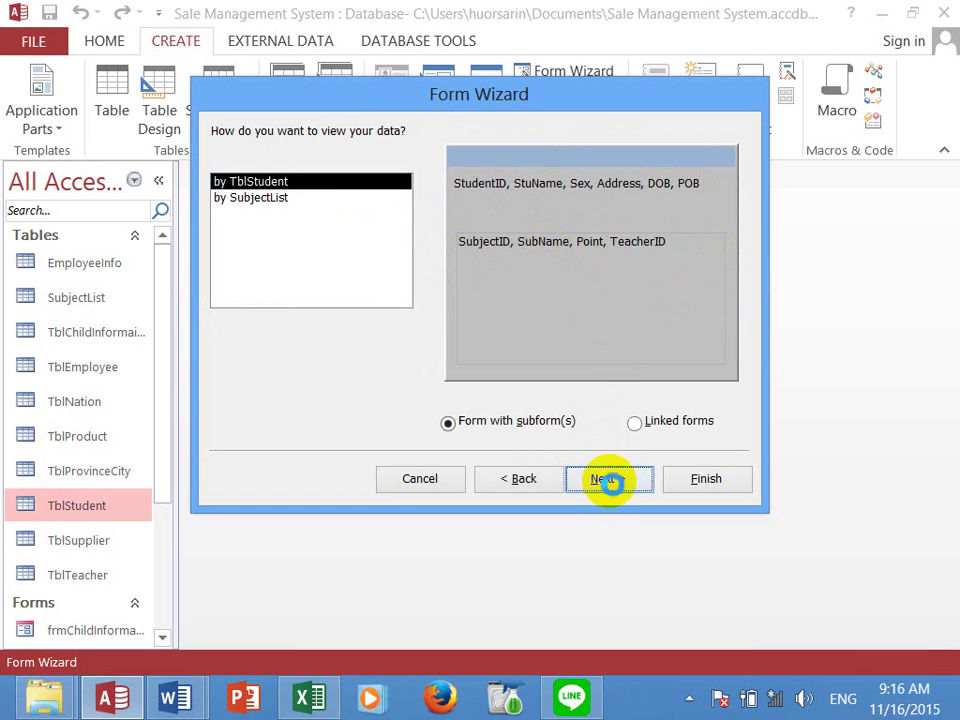
{"action": "left_click", "coordinate": [610, 481]}
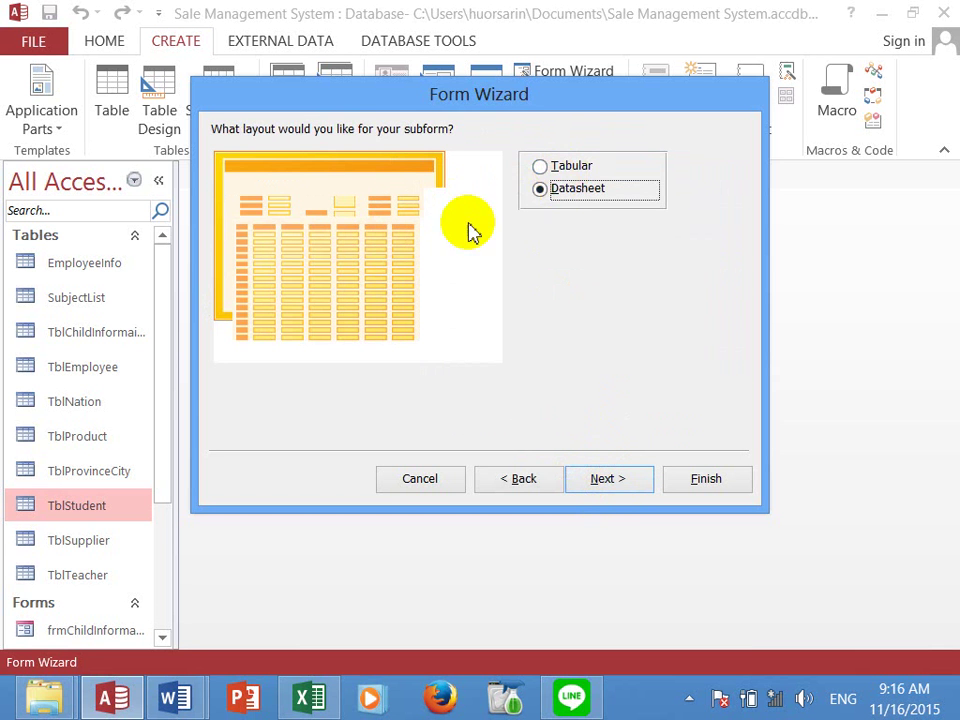
- Compare the Tabular and Datasheet subform layouts and continue with Datasheet
{"action": "left_click", "coordinate": [578, 167]}
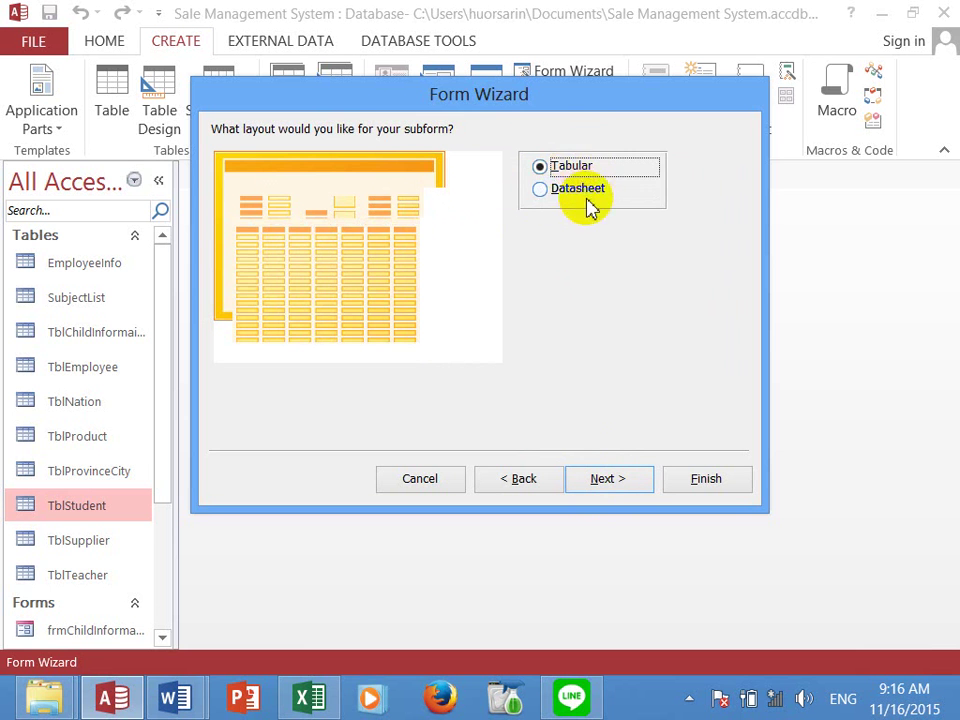
{"action": "left_click", "coordinate": [584, 192]}
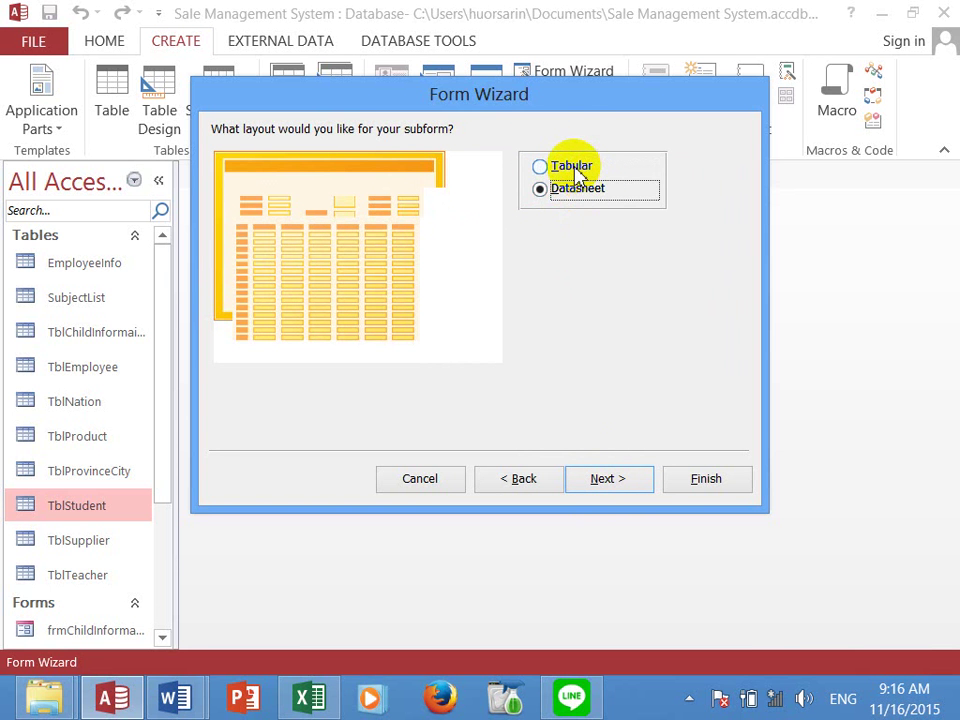
{"action": "left_click", "coordinate": [578, 170]}
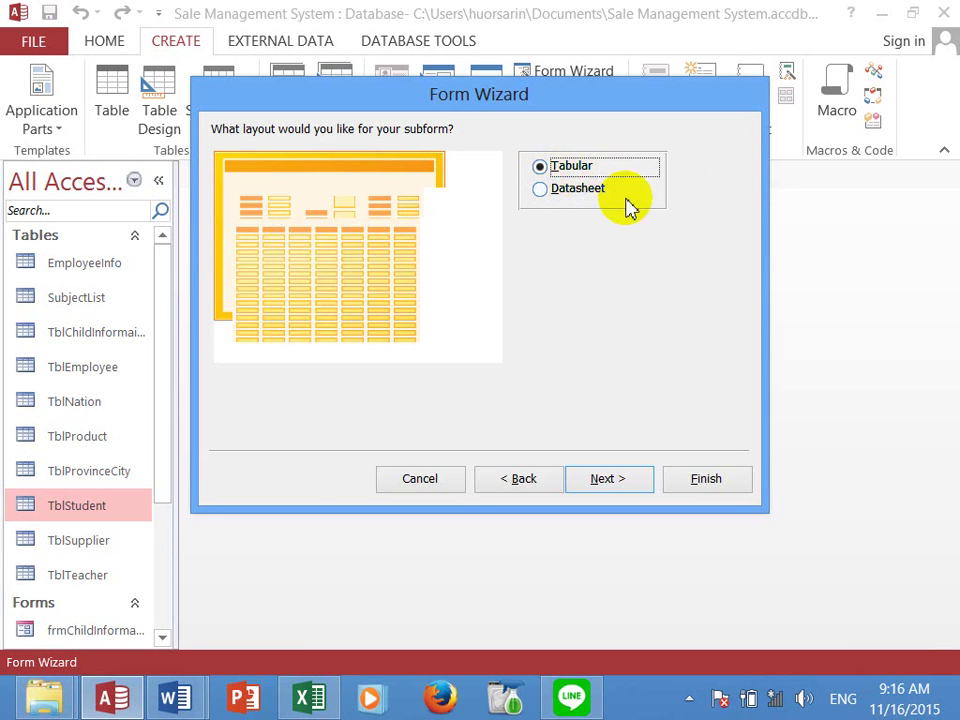
{"action": "left_click", "coordinate": [573, 200]}
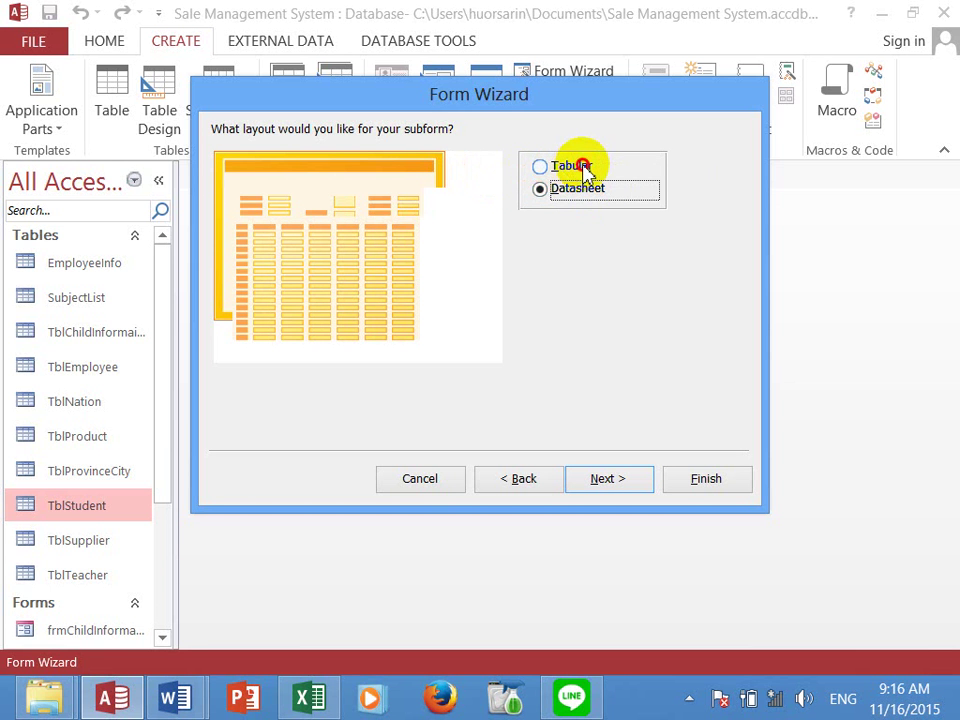
{"action": "left_click", "coordinate": [586, 172]}
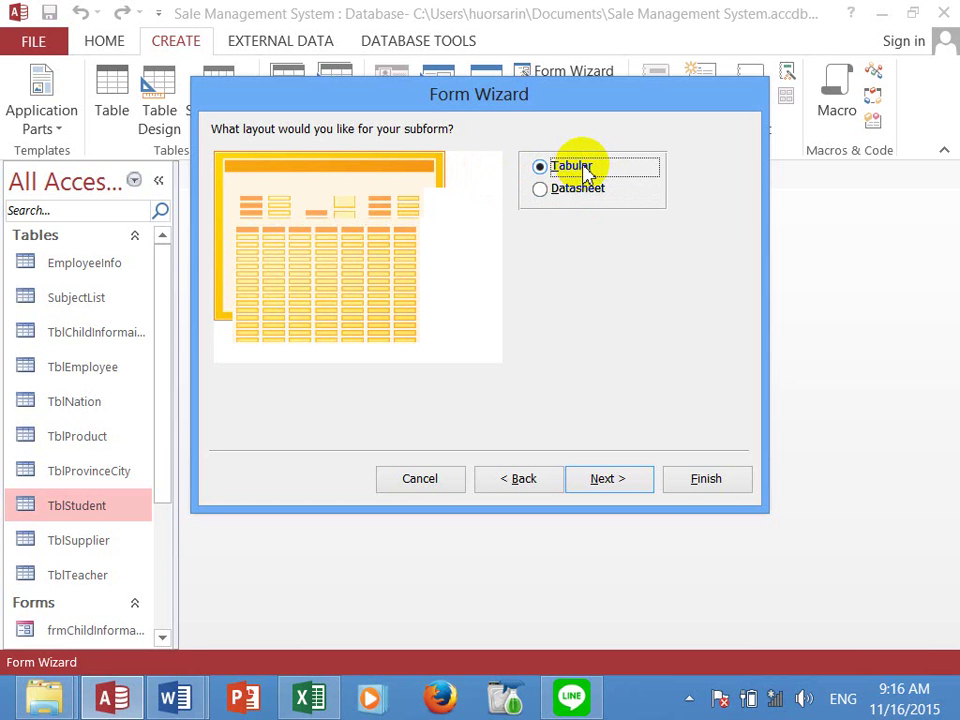
{"action": "left_click", "coordinate": [590, 190]}
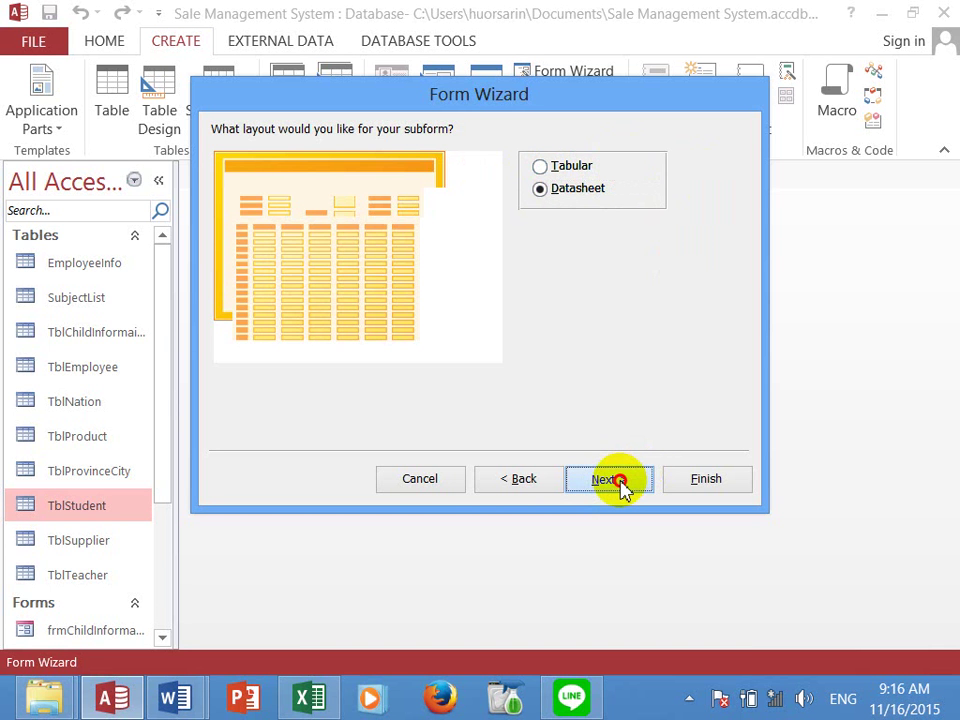
{"action": "left_click", "coordinate": [618, 481]}
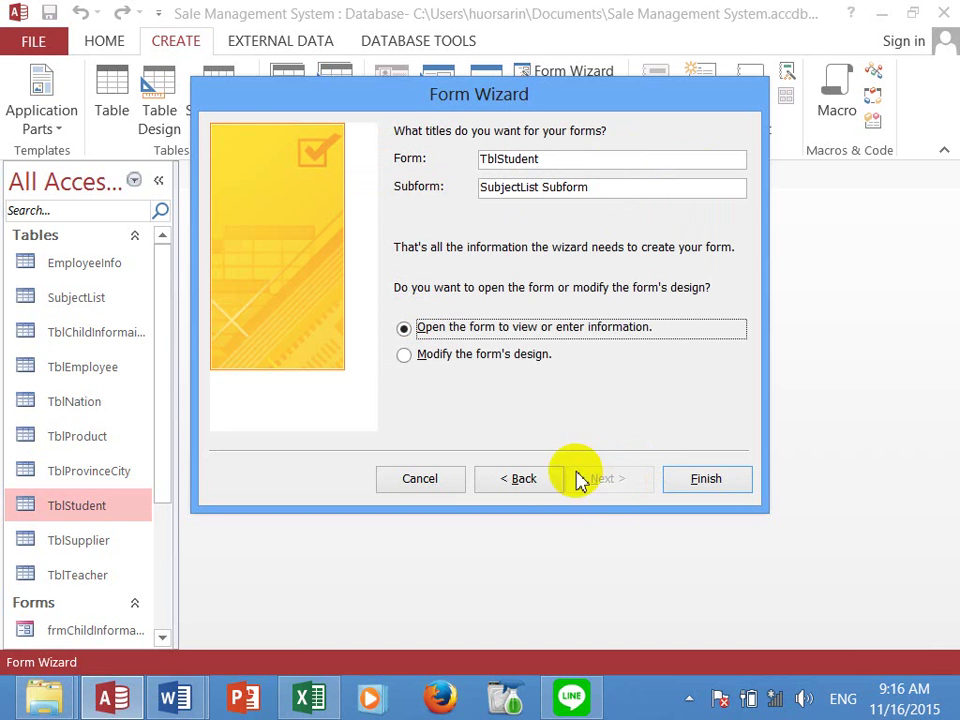
- Title the main form frmStudent, remove the word Subform from the subform title, and create the form
{"action": "left_click", "coordinate": [573, 160]}
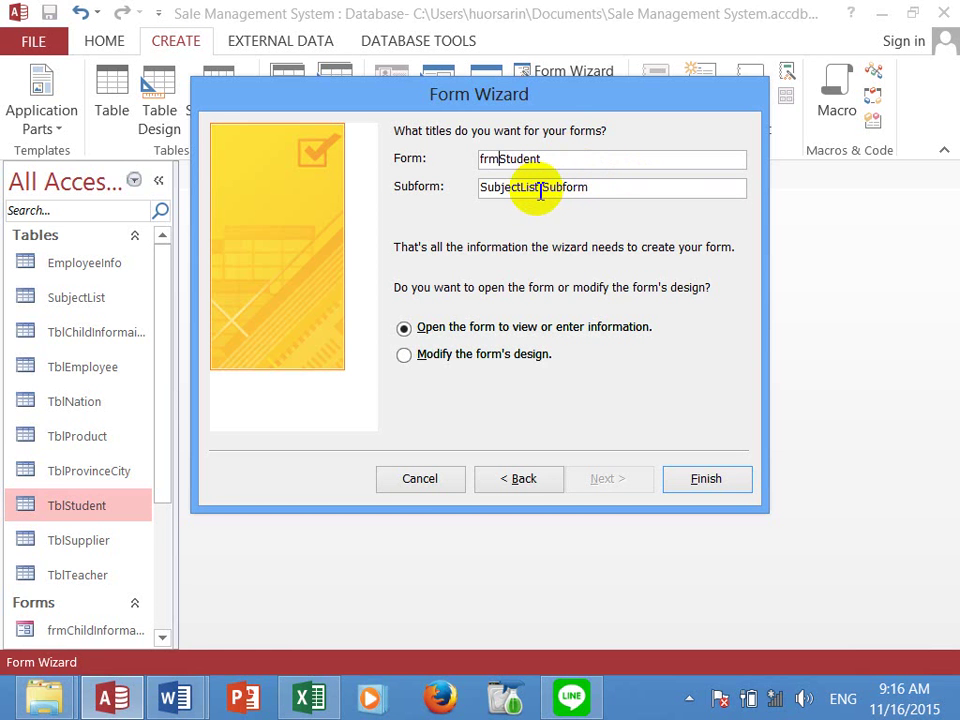
{"action": "left_click_drag", "start_coordinate": [596, 186], "coordinate": [538, 187]}
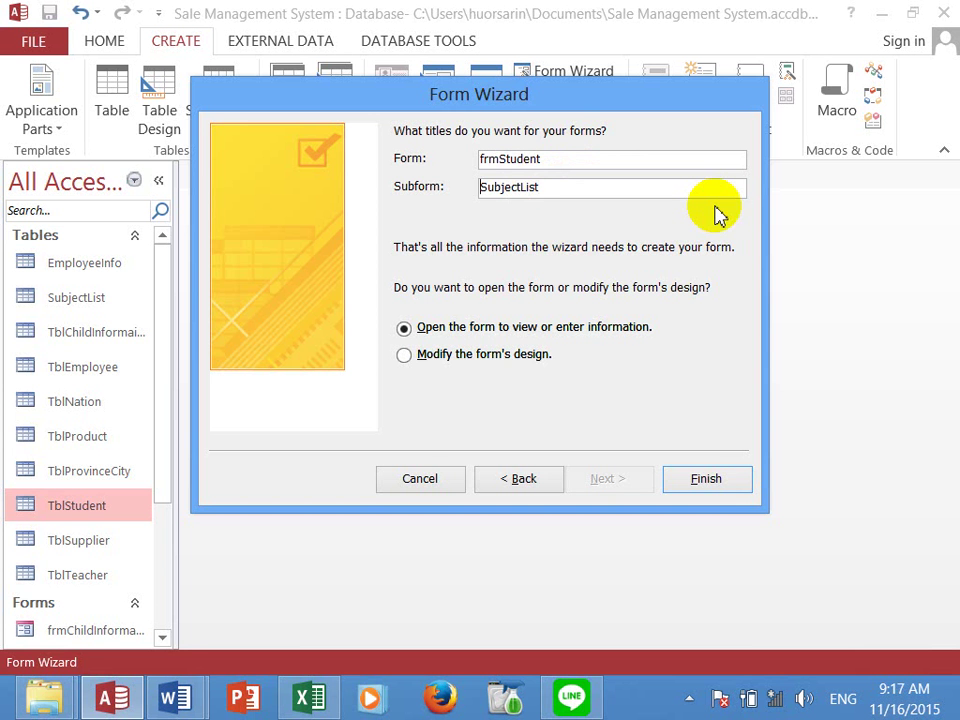
{"action": "left_click", "coordinate": [718, 484]}
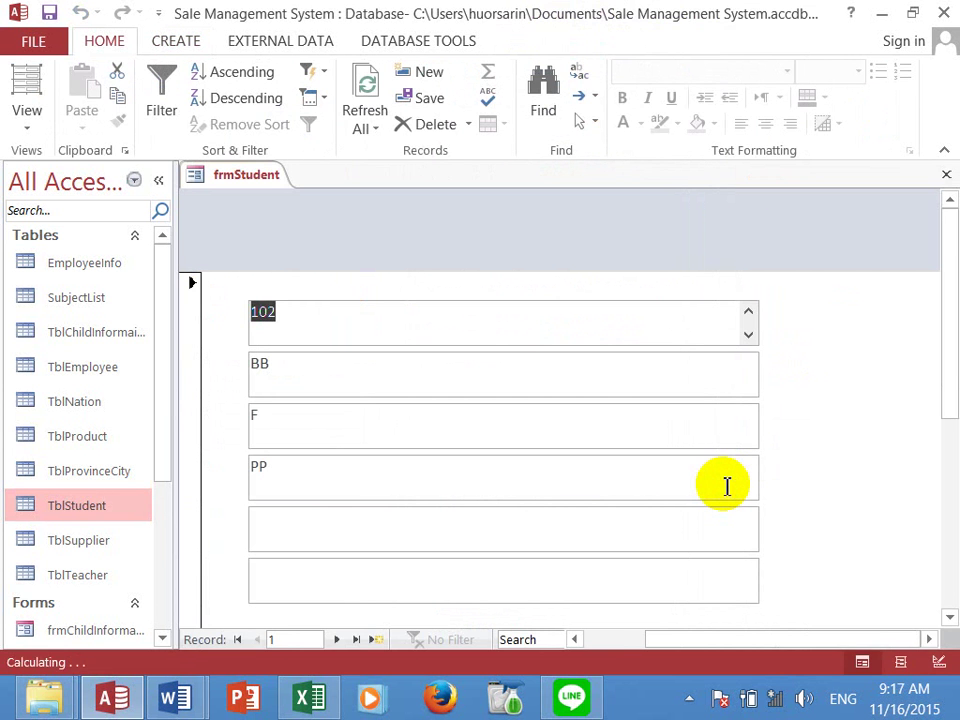
- Check the related subject records of student 102 in the subform of frmStudent
{"action": "mouse_move", "coordinate": [948, 274]}
{"action": "left_mouse_down"}
{"action": "mouse_move", "coordinate": [955, 430]}
{"action": "mouse_move", "coordinate": [957, 274]}
{"action": "left_mouse_up"}
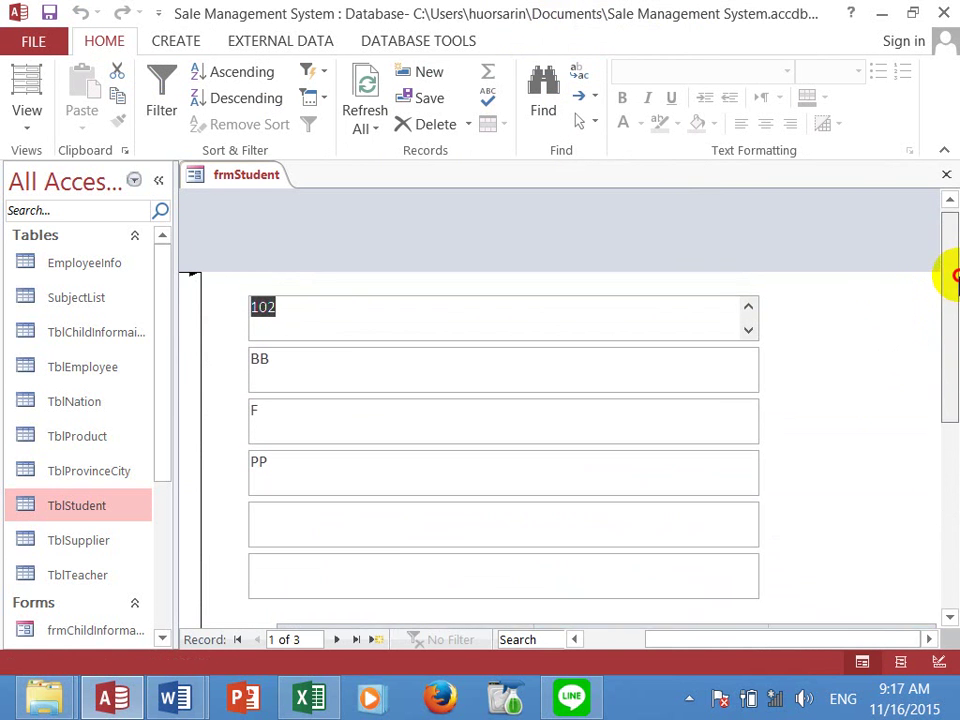
{"action": "scroll", "coordinate": [553, 379], "scroll_direction": "down", "scroll_amount": 3}
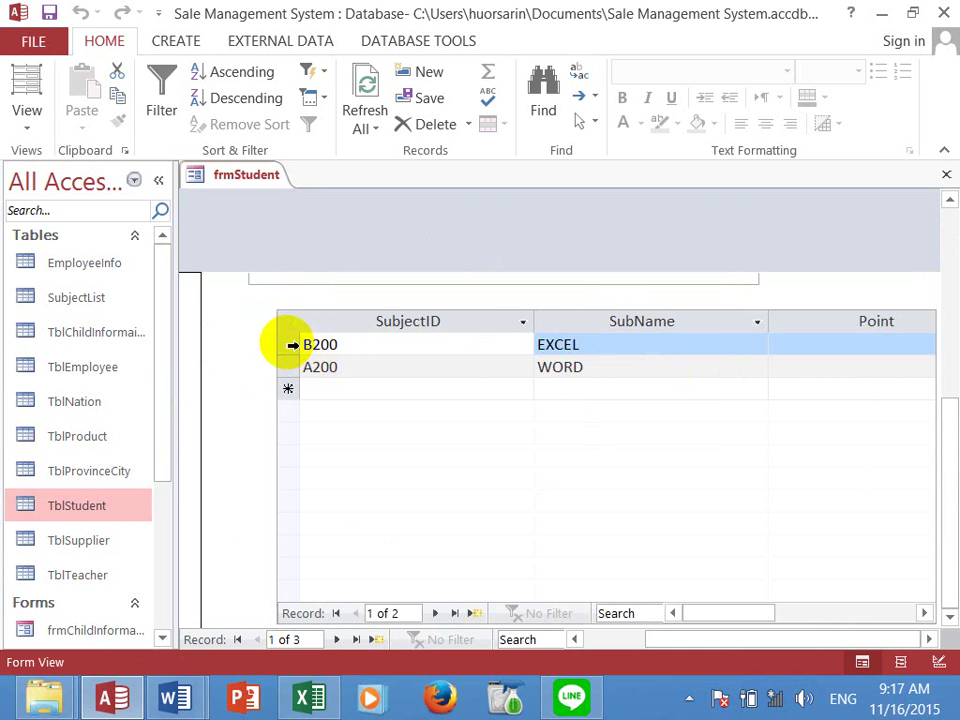
{"action": "left_click_drag", "start_coordinate": [283, 344], "coordinate": [287, 380]}
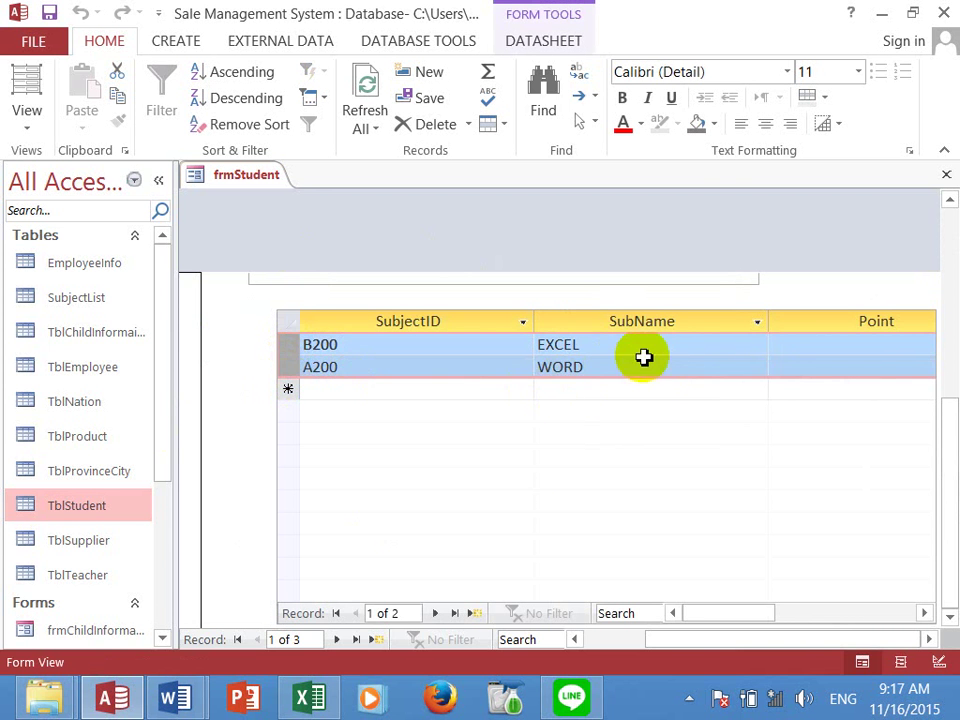
{"action": "left_click", "coordinate": [675, 345]}
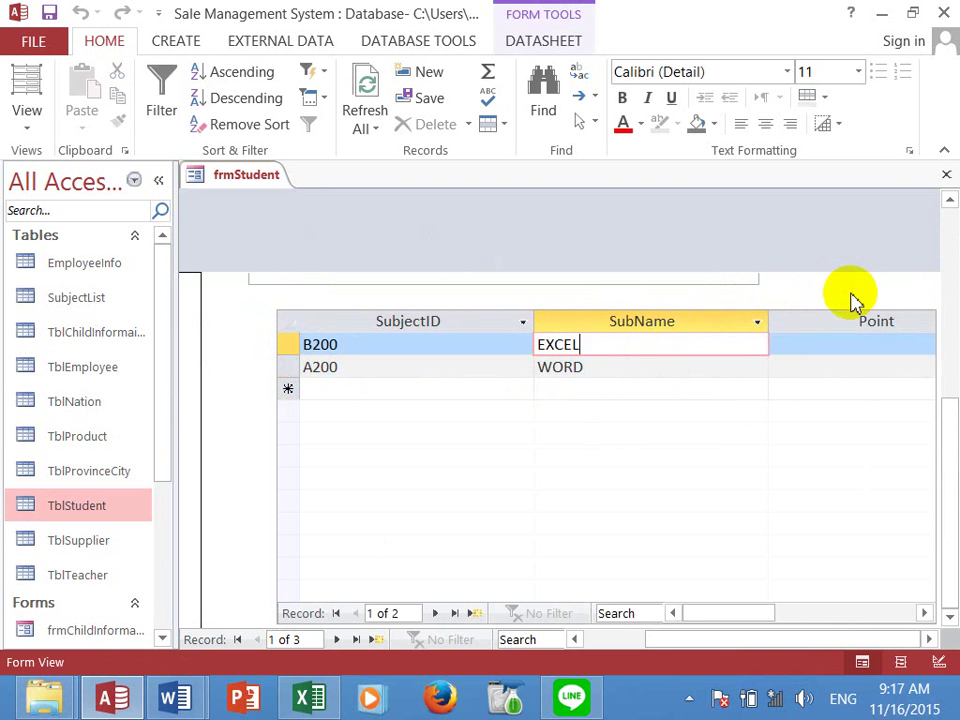
{"action": "left_click", "coordinate": [945, 300]}
- Switch frmStudent to Design View, turn on the form's Pop Up property and close the Property Sheet
{"action": "right_click", "coordinate": [806, 336]}
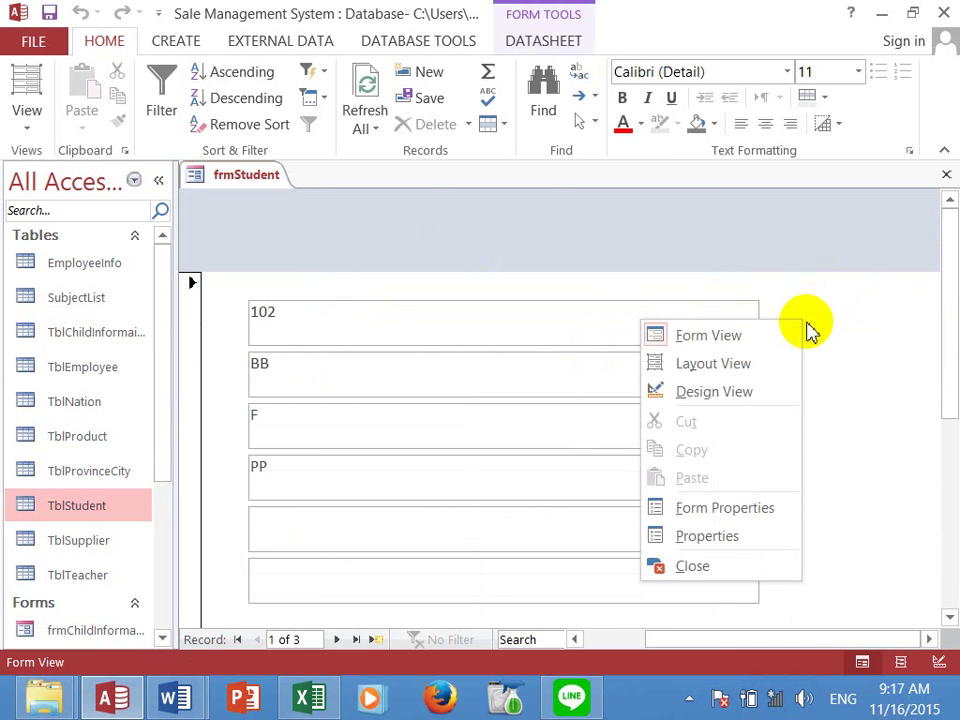
{"action": "left_click", "coordinate": [696, 401]}
{"action": "double_click", "coordinate": [193, 202]}
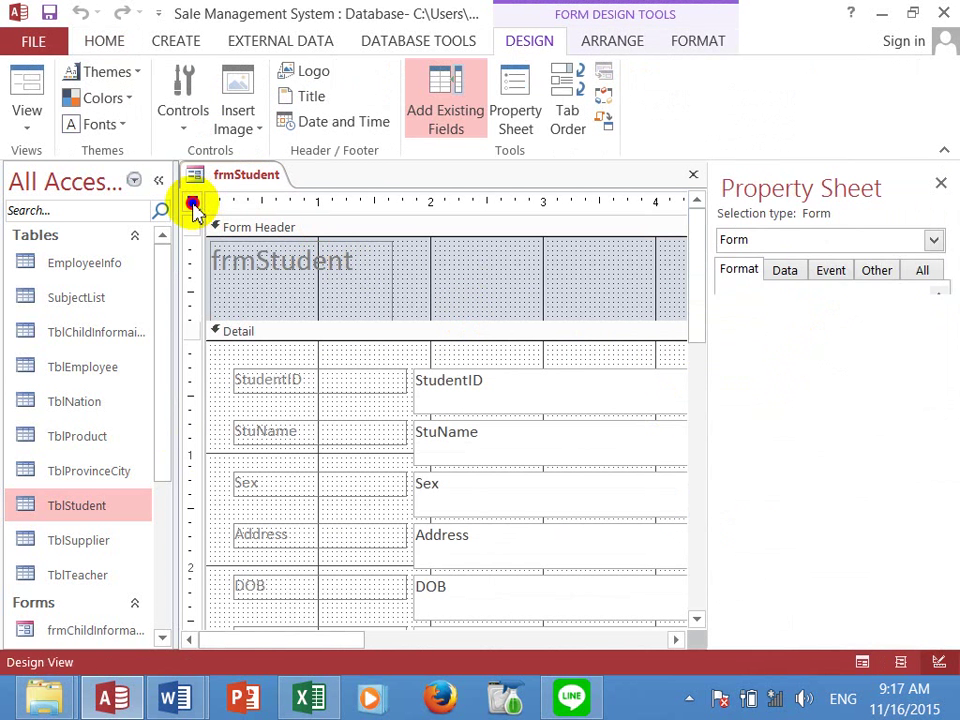
{"action": "left_click", "coordinate": [877, 270]}
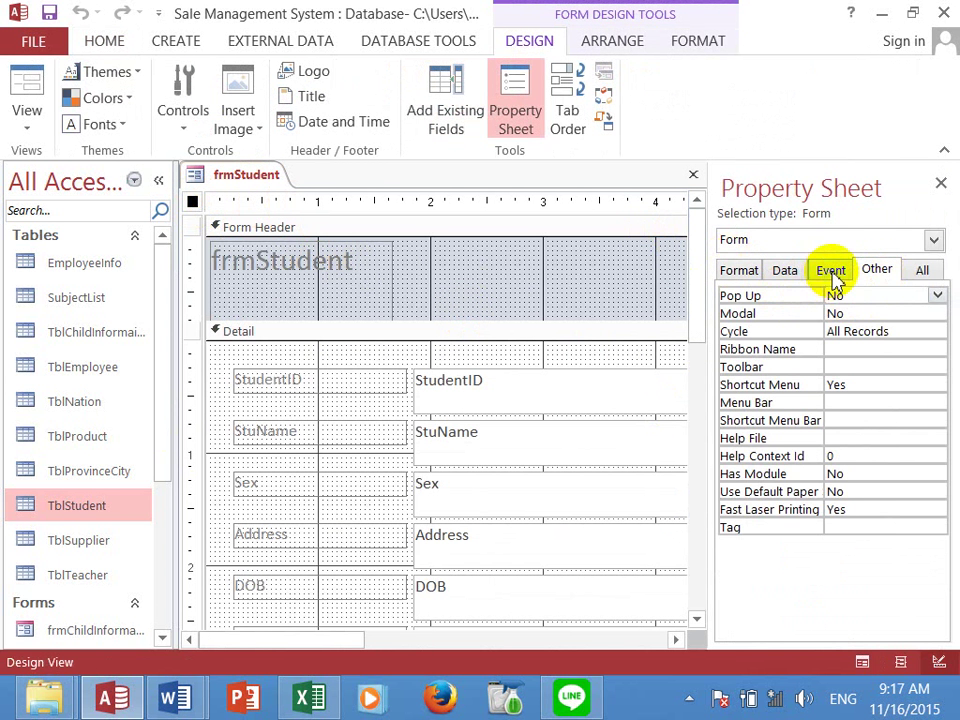
{"action": "double_click", "coordinate": [889, 296]}
{"action": "left_click", "coordinate": [944, 185]}
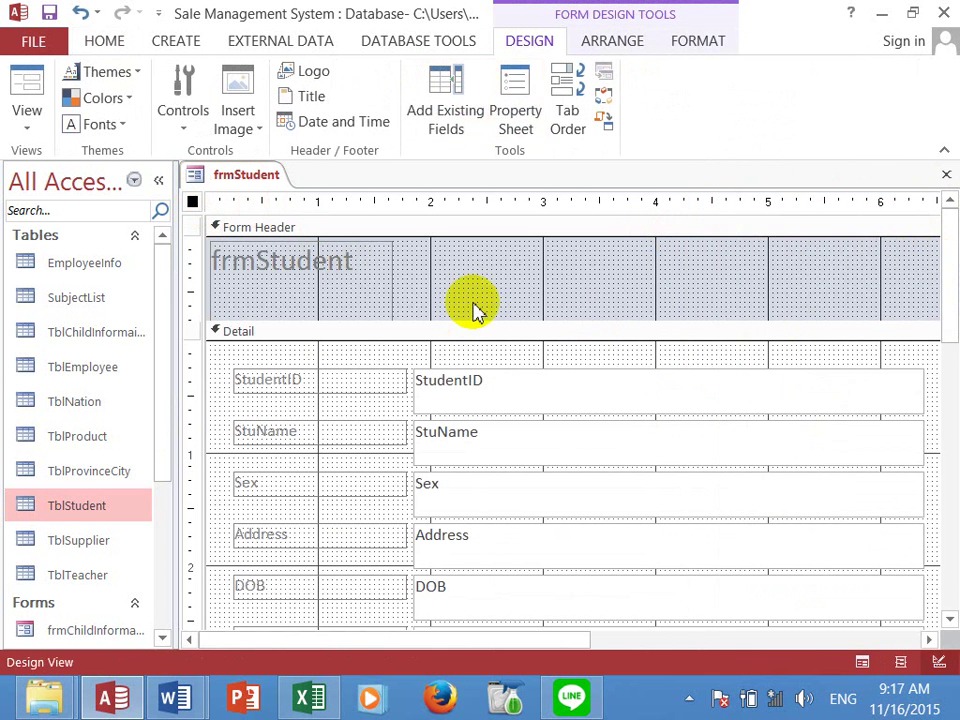
- Move the frmStudent title label to about the middle of the Form Header and reduce the header height to about half an inch
{"action": "left_click", "coordinate": [360, 277]}
{"action": "key", "text": "F2"}
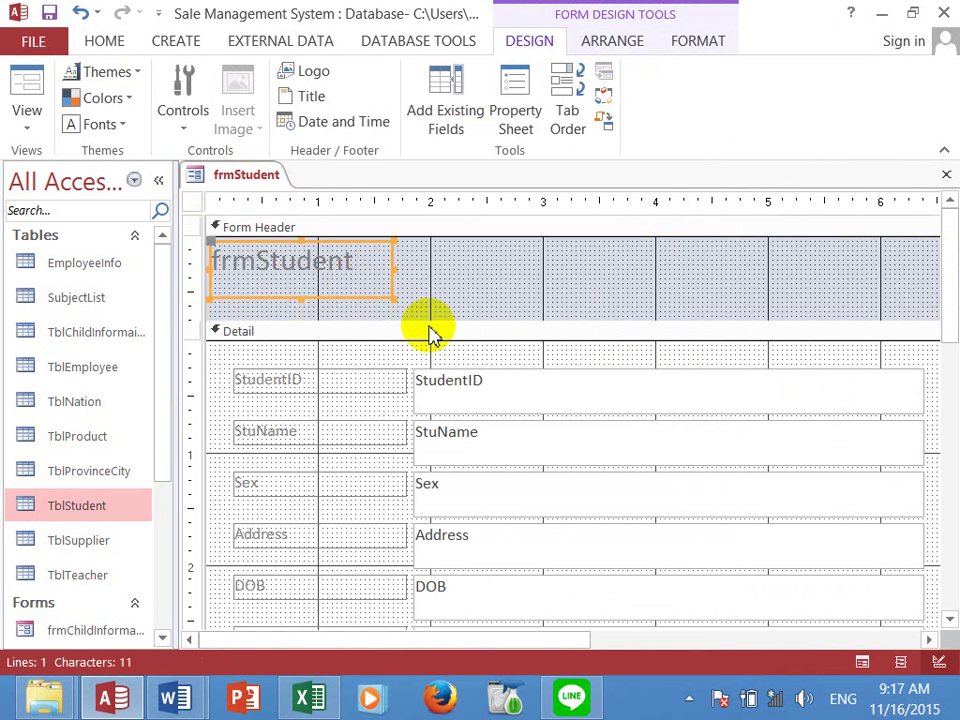
{"action": "left_click", "coordinate": [454, 300]}
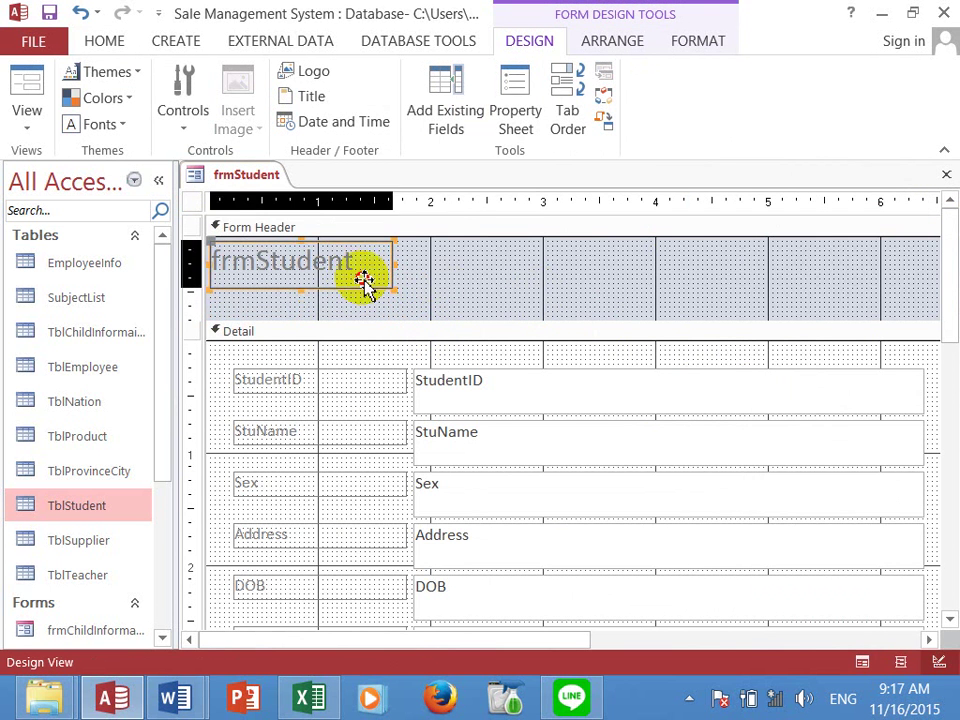
{"action": "left_click_drag", "start_coordinate": [364, 279], "coordinate": [612, 280]}
{"action": "left_click_drag", "start_coordinate": [525, 321], "coordinate": [525, 297]}
- Shorten the six text boxes from StudentID to POB to one line and narrow them to end near the 4-inch mark
{"action": "scroll", "coordinate": [550, 380], "scroll_direction": "down", "scroll_amount": 2}
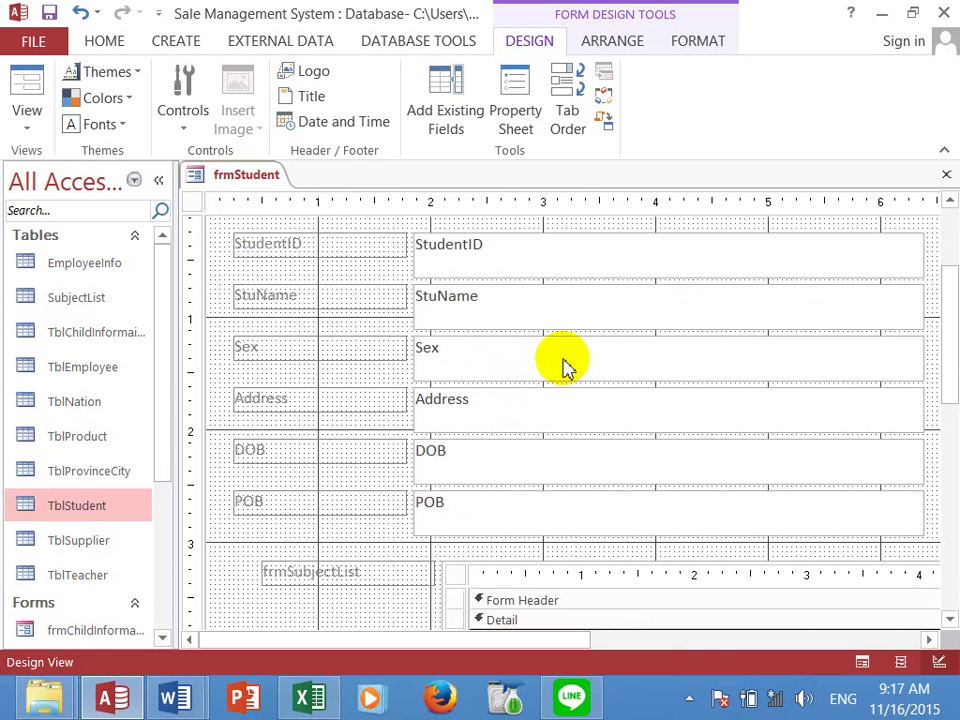
{"action": "left_click", "coordinate": [591, 257]}
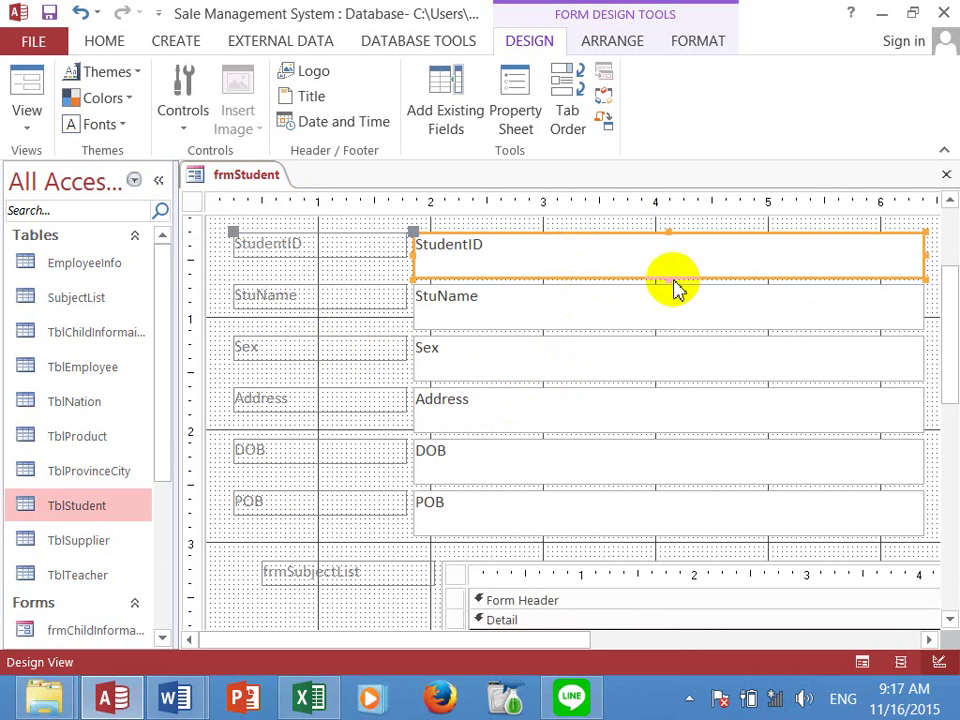
{"action": "left_click", "coordinate": [932, 290]}
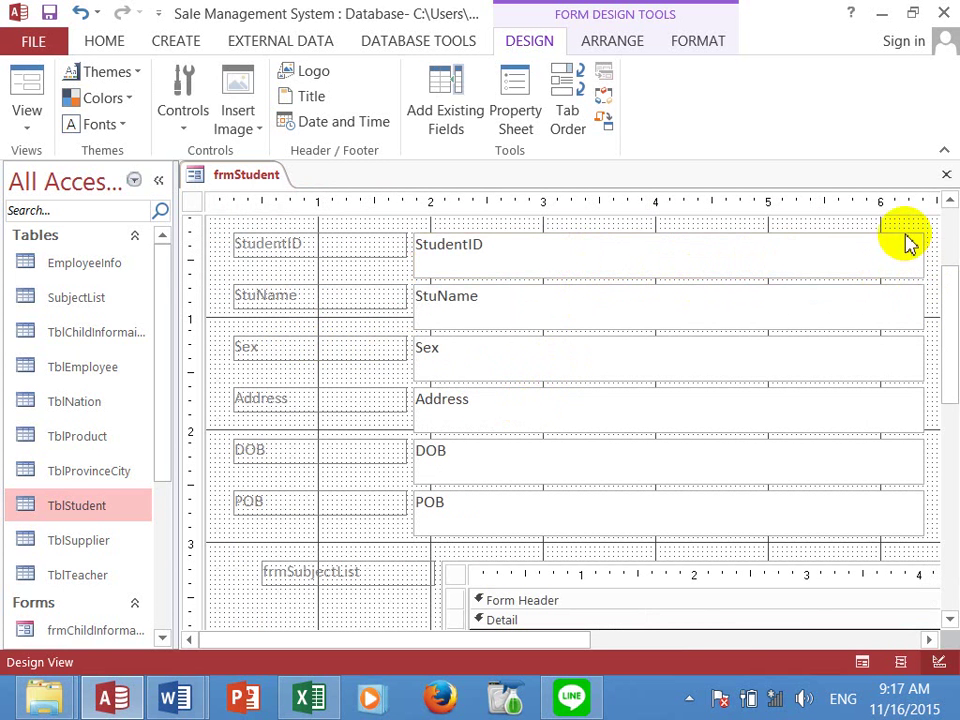
{"action": "left_click_drag", "start_coordinate": [909, 220], "coordinate": [671, 520]}
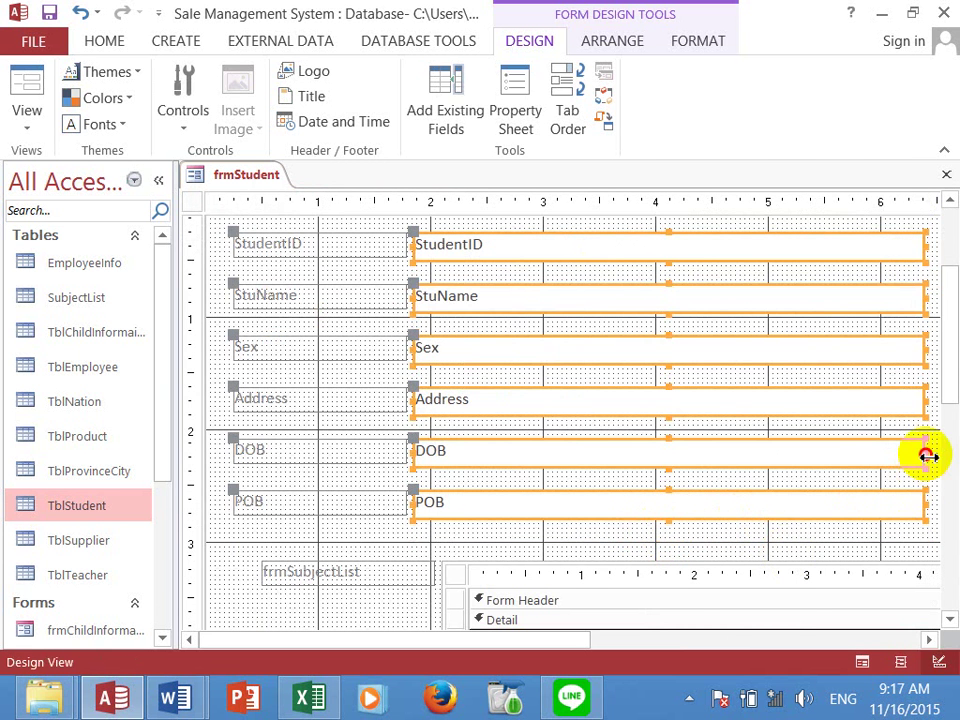
{"action": "left_click_drag", "start_coordinate": [927, 456], "coordinate": [662, 454]}
{"action": "left_click", "coordinate": [668, 440]}
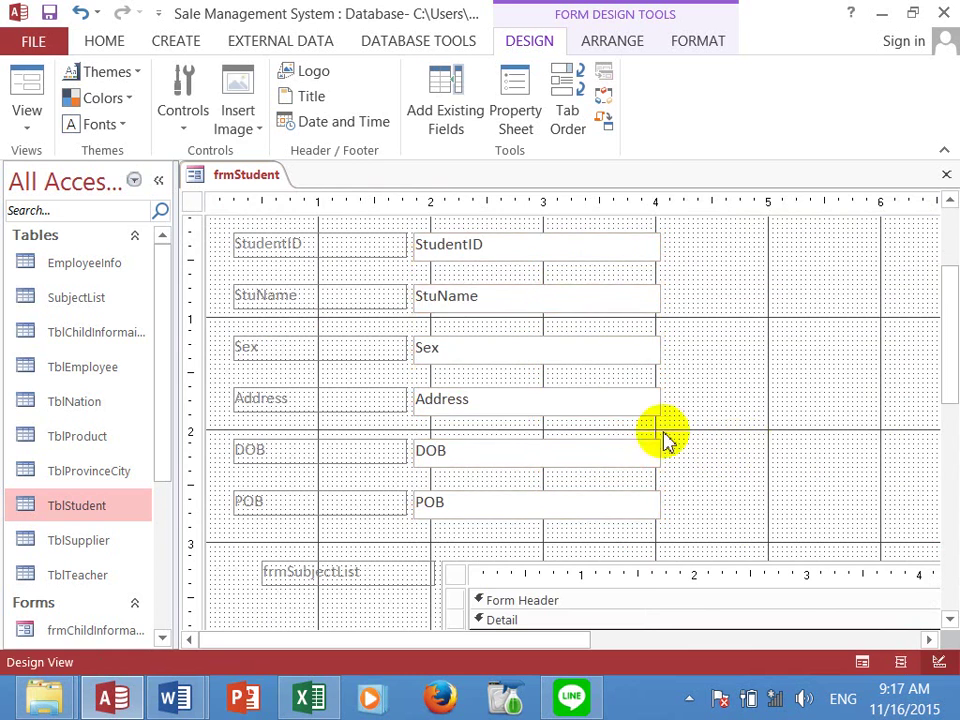
- Move all six student labels and text boxes together about 0.8 inch to the right in the Detail section
{"action": "left_click", "coordinate": [560, 400]}
{"action": "scroll", "coordinate": [414, 294], "scroll_direction": "up", "scroll_amount": 2}
{"action": "left_click", "coordinate": [333, 365]}
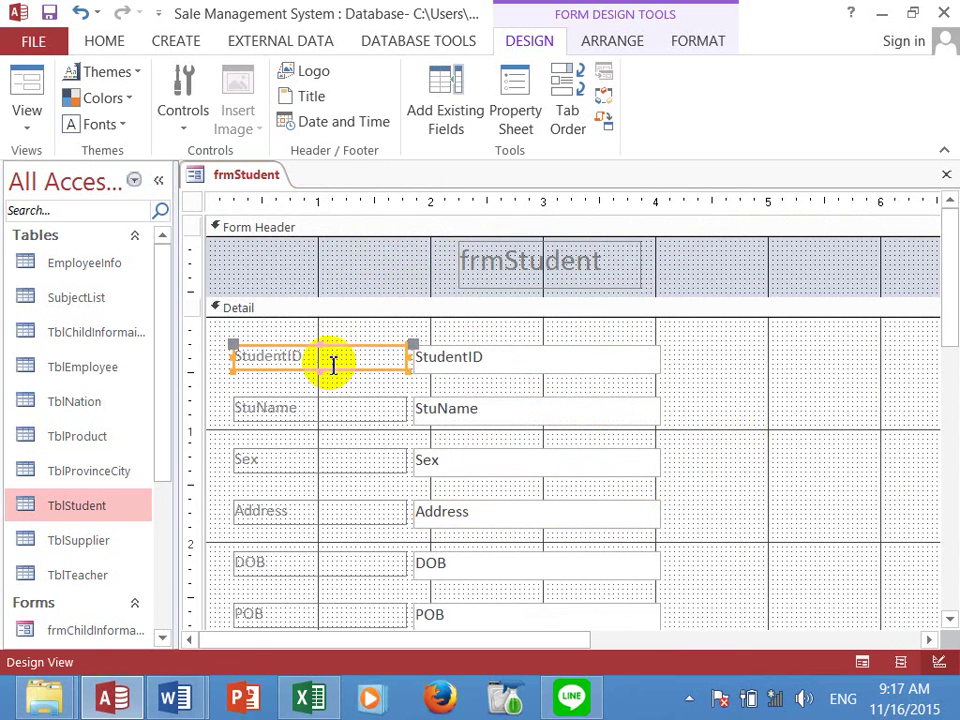
{"action": "left_click_drag", "start_coordinate": [804, 366], "coordinate": [262, 598]}
{"action": "left_click_drag", "start_coordinate": [461, 606], "coordinate": [540, 597]}
{"action": "left_click", "coordinate": [829, 519]}
- Delete the frmSubjectList label and move the subform up and left so it sits directly below the POB field
{"action": "scroll", "coordinate": [829, 519], "scroll_direction": "down", "scroll_amount": 5}
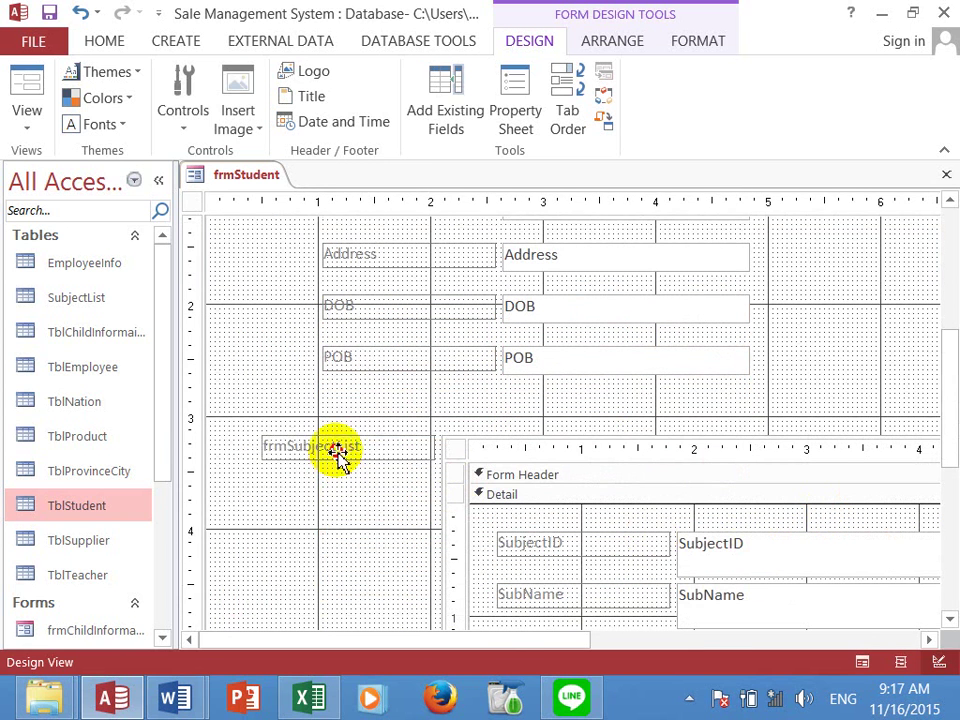
{"action": "left_click", "coordinate": [337, 452]}
{"action": "key", "text": "Delete"}
{"action": "left_click", "coordinate": [636, 444]}
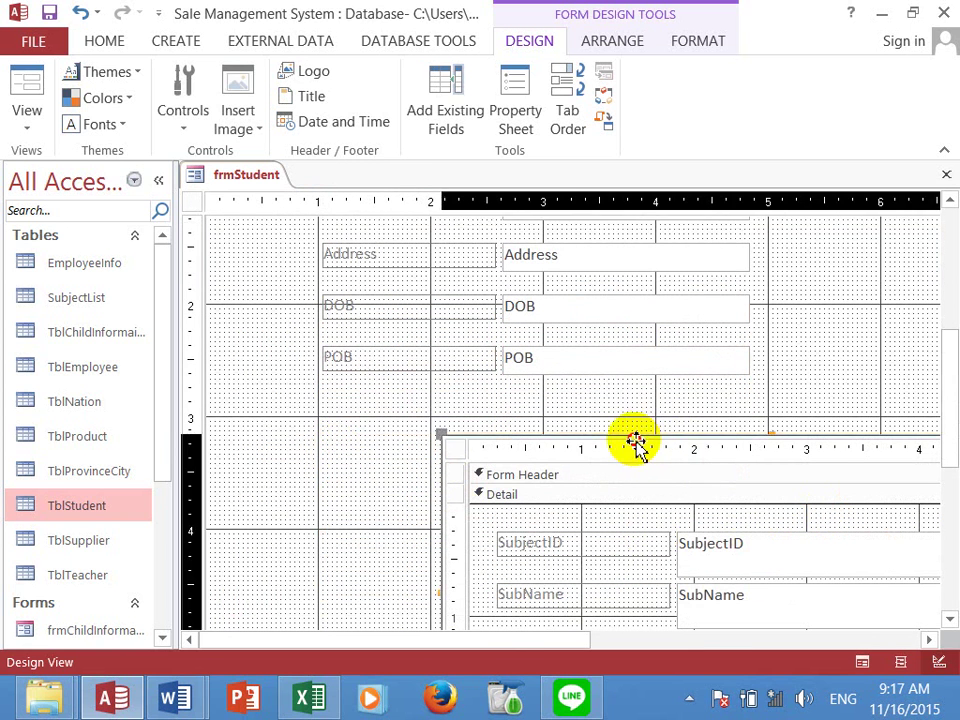
{"action": "left_click_drag", "start_coordinate": [636, 444], "coordinate": [414, 390]}
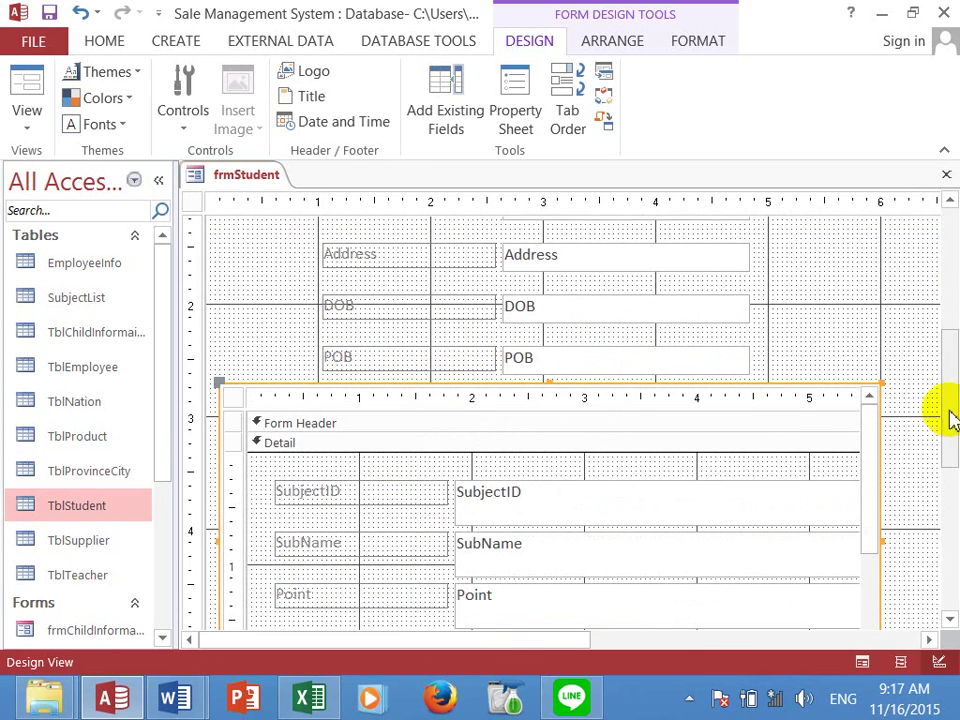
- Shorten the Detail section to end just below the subform and narrow the form to about 6.1 inches
{"action": "left_click_drag", "start_coordinate": [950, 420], "coordinate": [945, 527]}
{"action": "left_click_drag", "start_coordinate": [816, 486], "coordinate": [821, 447]}
{"action": "left_click", "coordinate": [620, 635]}
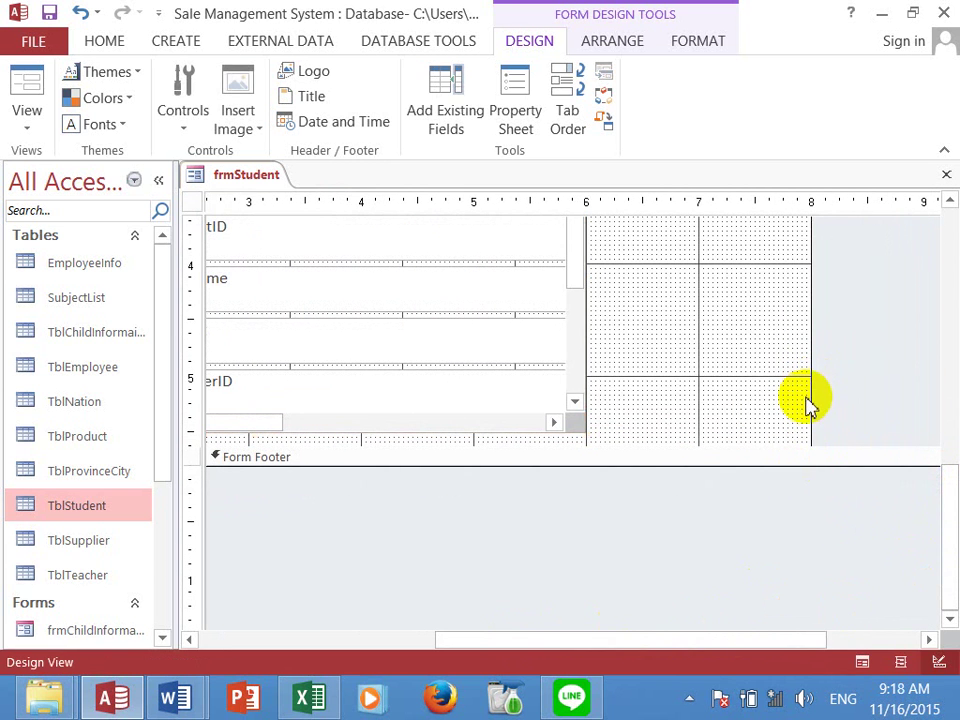
{"action": "left_click_drag", "start_coordinate": [810, 400], "coordinate": [598, 376]}
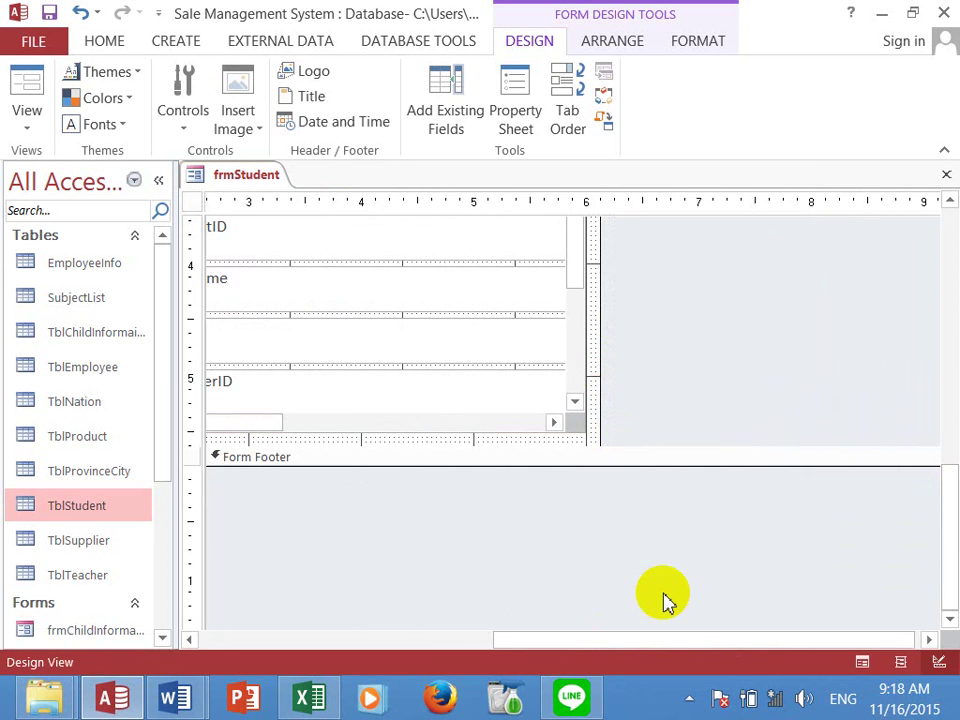
{"action": "left_click", "coordinate": [680, 640]}
{"action": "left_click_drag", "start_coordinate": [680, 648], "coordinate": [369, 619]}
- Nudge the StuName through POB rows up together to close the gap below StudentID
{"action": "scroll", "coordinate": [553, 525], "scroll_direction": "up", "scroll_amount": 5}
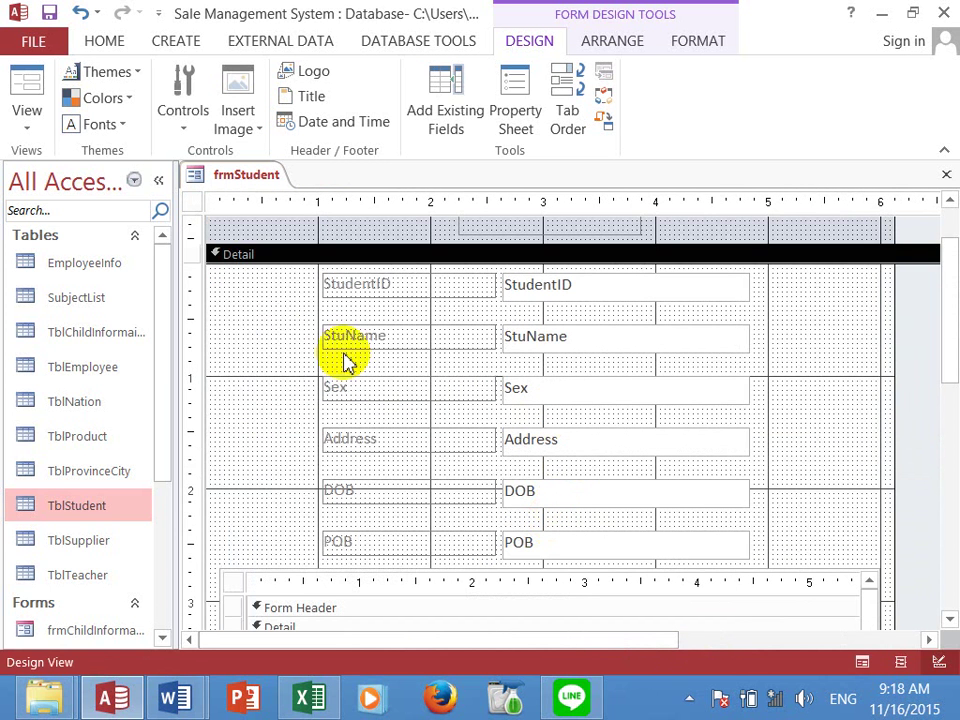
{"action": "left_click_drag", "start_coordinate": [752, 358], "coordinate": [349, 548]}
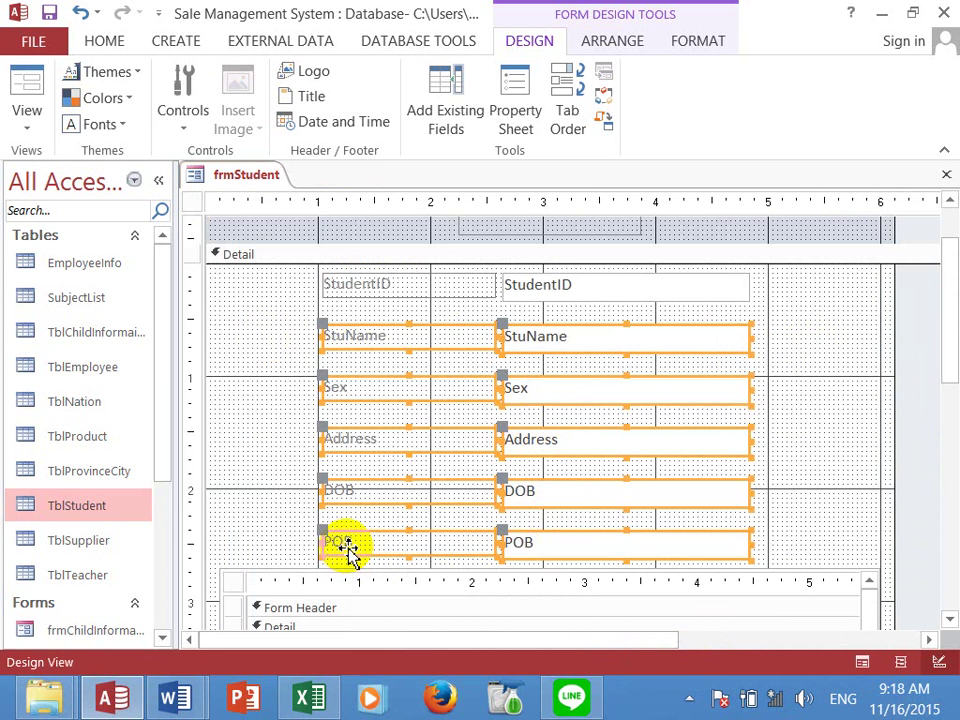
{"action": "key", "text": "Up"}
{"action": "key", "text": "Up"}
{"action": "key", "text": "Up"}
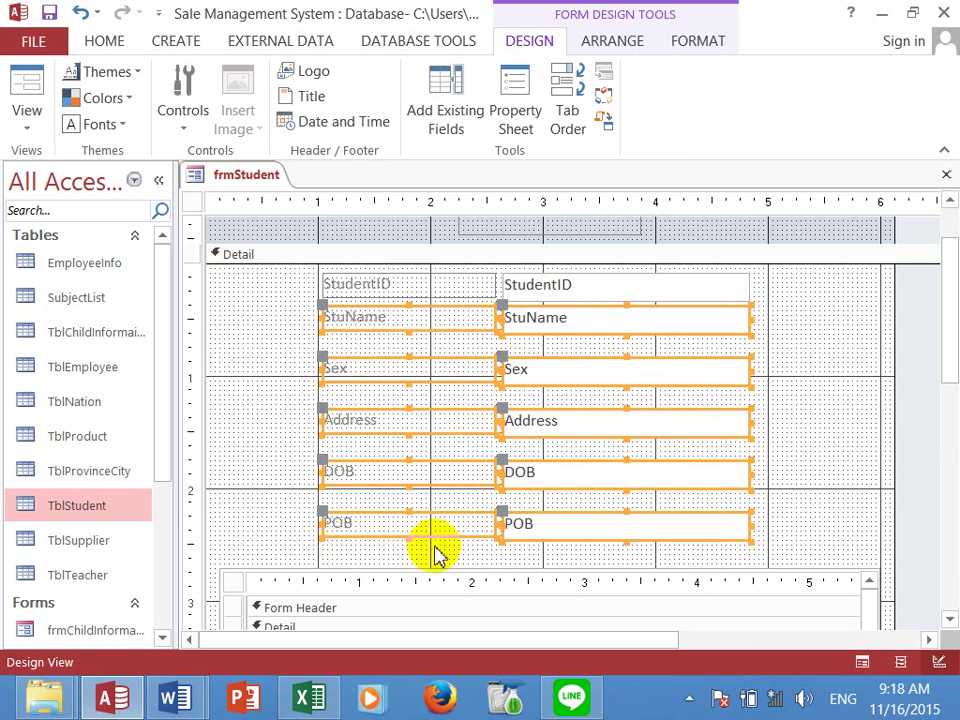
{"action": "left_click", "coordinate": [887, 452]}
- Nudge the Sex through POB rows up together to close the gap below StuName
{"action": "left_click_drag", "start_coordinate": [746, 381], "coordinate": [381, 540]}
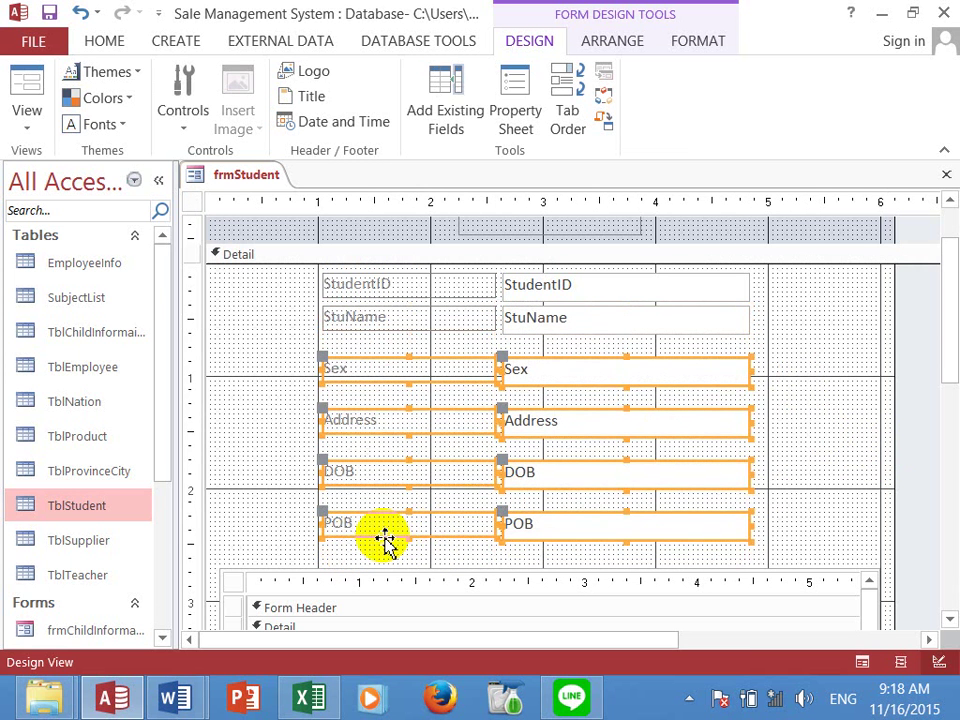
{"action": "key", "text": "Up"}
{"action": "key", "text": "Up"}
{"action": "key", "text": "Up"}
{"action": "key", "text": "Up"}
{"action": "left_click", "coordinate": [853, 444]}
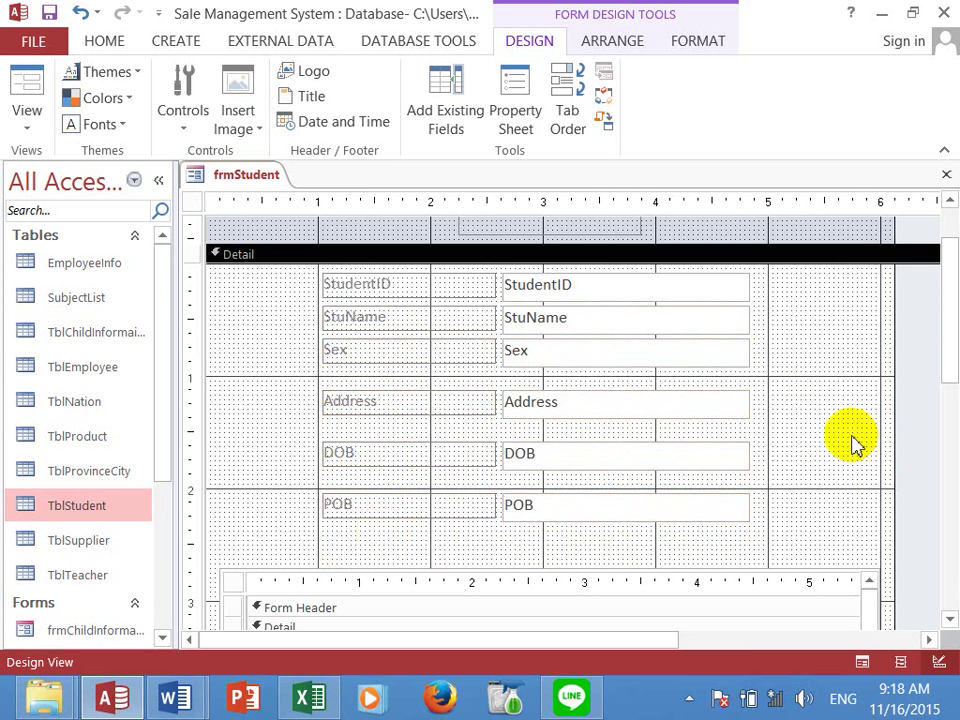
- Nudge the Address, DOB and POB rows up together to close the gap below Sex
{"action": "left_click_drag", "start_coordinate": [835, 410], "coordinate": [313, 527]}
{"action": "key", "text": "Up"}
{"action": "key", "text": "Up"}
{"action": "key", "text": "Up"}
{"action": "key", "text": "Up"}
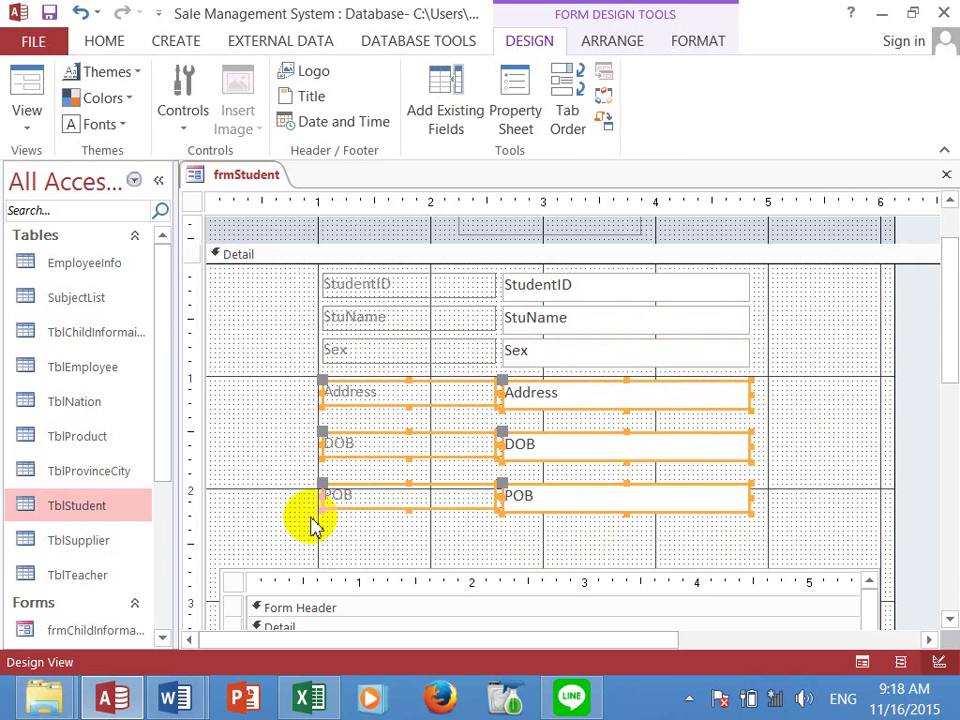
{"action": "left_click", "coordinate": [810, 435]}
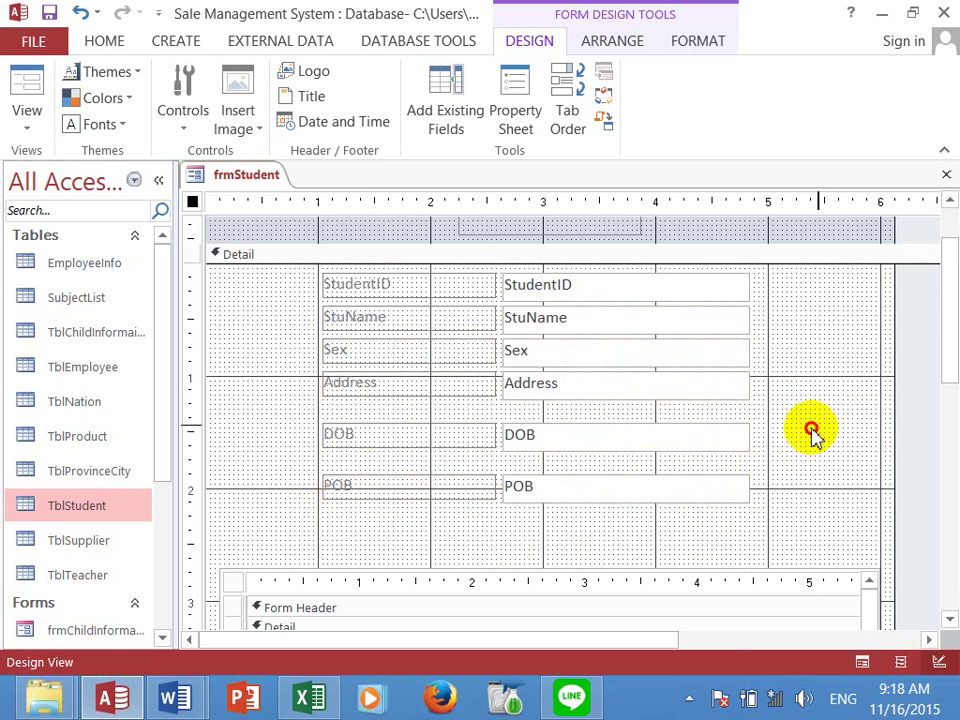
- Nudge the DOB and POB rows up together to close the gap below Address
{"action": "left_click_drag", "start_coordinate": [810, 435], "coordinate": [358, 485]}
{"action": "key", "text": "Up"}
{"action": "key", "text": "Up"}
{"action": "key", "text": "Up"}
{"action": "key", "text": "Up"}
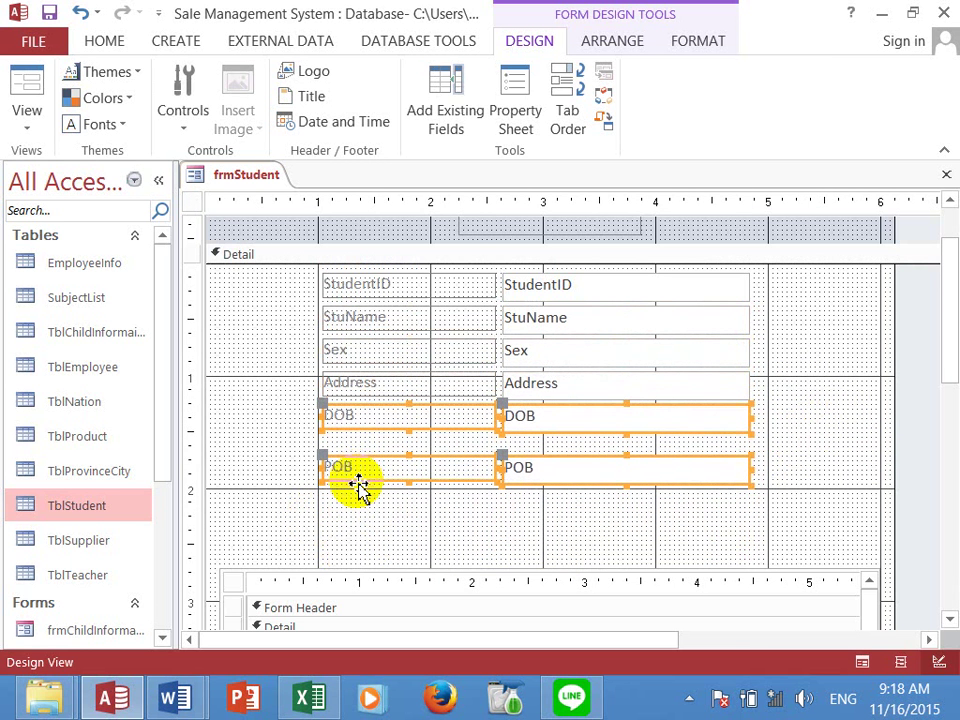
{"action": "left_click", "coordinate": [822, 470]}
- Nudge the POB label and text box up to close the gap below DOB
{"action": "left_click_drag", "start_coordinate": [797, 476], "coordinate": [229, 480]}
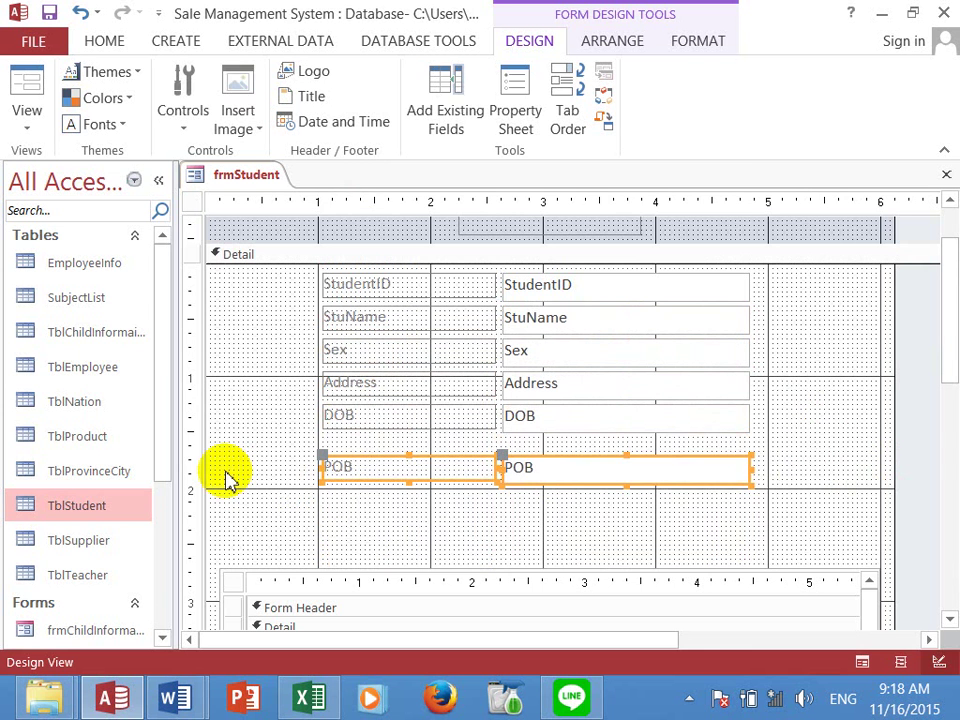
{"action": "key", "text": "Up"}
{"action": "key", "text": "Up"}
{"action": "key", "text": "Up"}
{"action": "key", "text": "Up"}
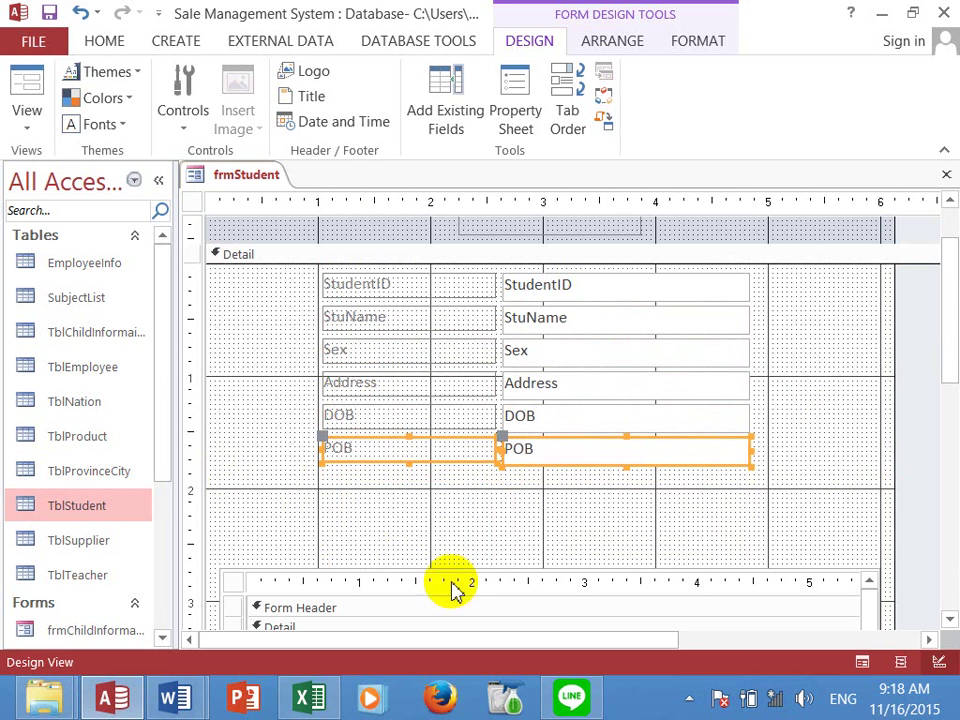
- Move the subform up to just below the POB row and shorten the Detail section beneath it
{"action": "left_click", "coordinate": [567, 552]}
{"action": "left_click_drag", "start_coordinate": [567, 552], "coordinate": [561, 476]}
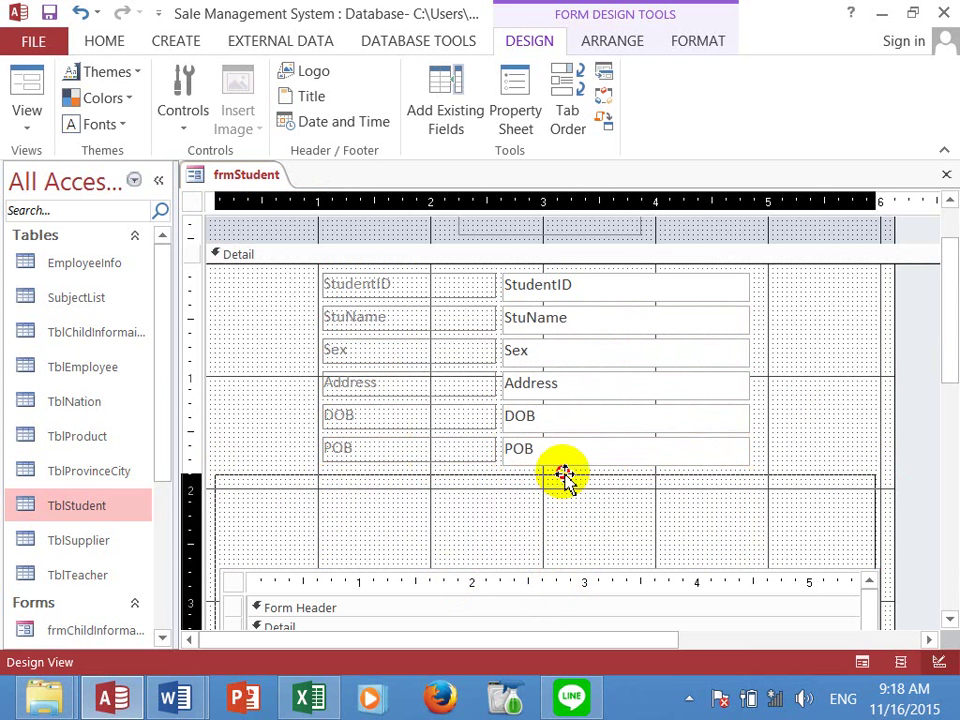
{"action": "scroll", "coordinate": [714, 454], "scroll_direction": "down", "scroll_amount": 3}
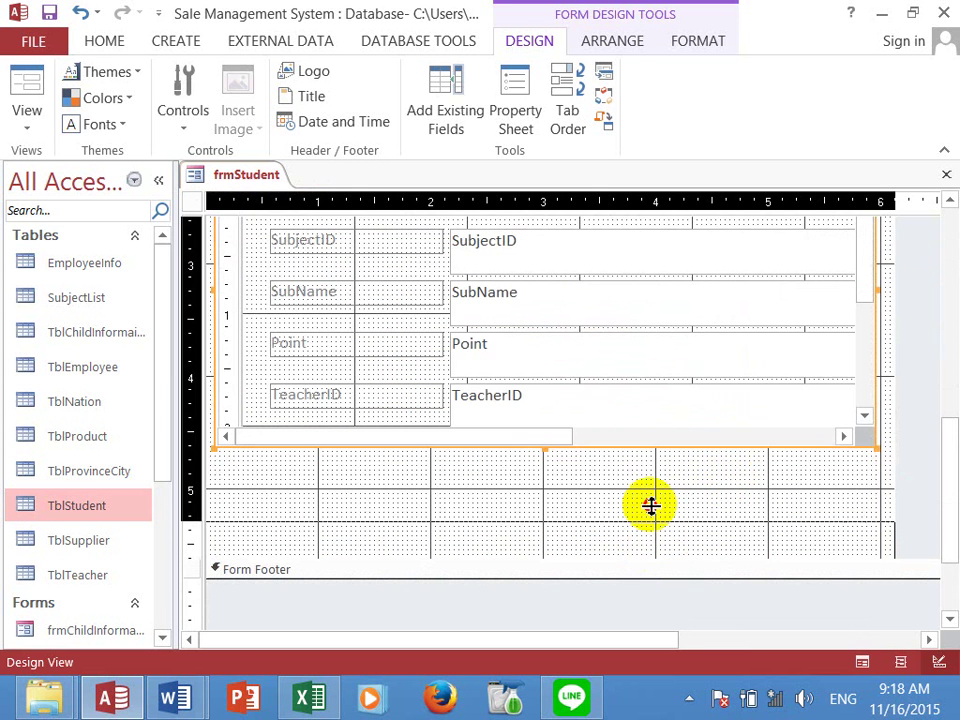
{"action": "left_click_drag", "start_coordinate": [943, 467], "coordinate": [948, 215]}
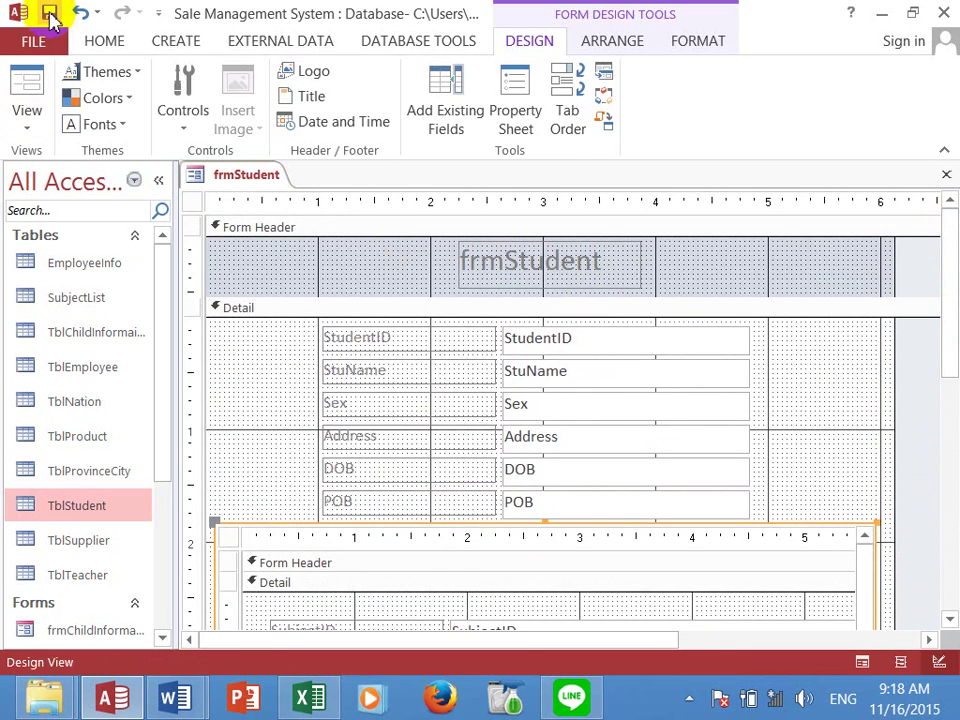
- Display frmStudent in Form View and compare the subform's subject records for students 102 and 103
{"action": "left_click", "coordinate": [26, 100]}
{"action": "left_click_drag", "start_coordinate": [467, 218], "coordinate": [454, 40]}
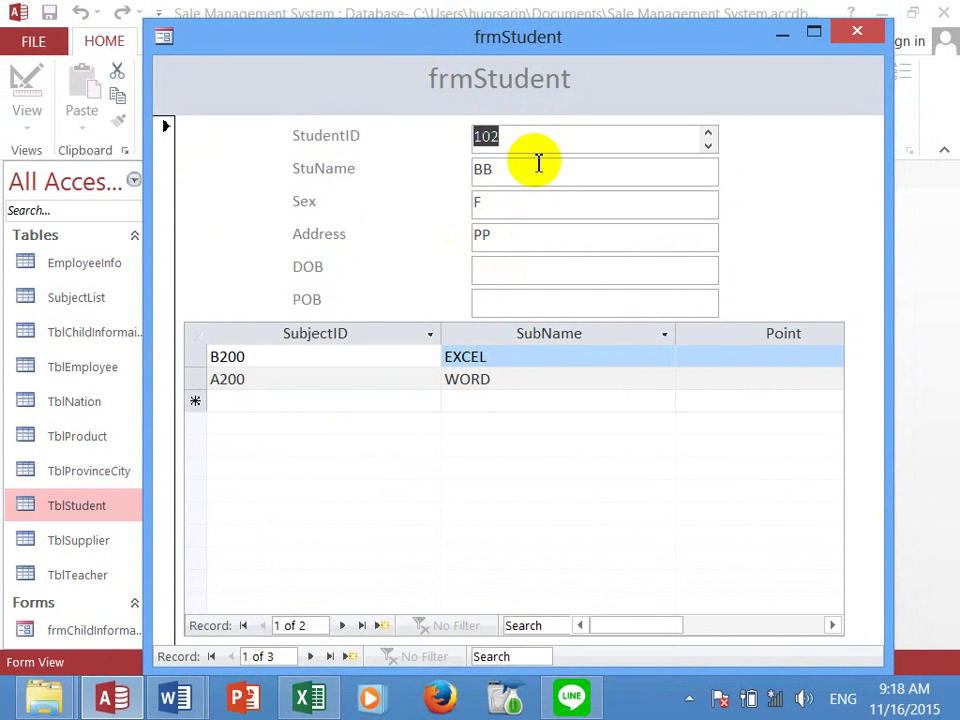
{"action": "left_click", "coordinate": [267, 358]}
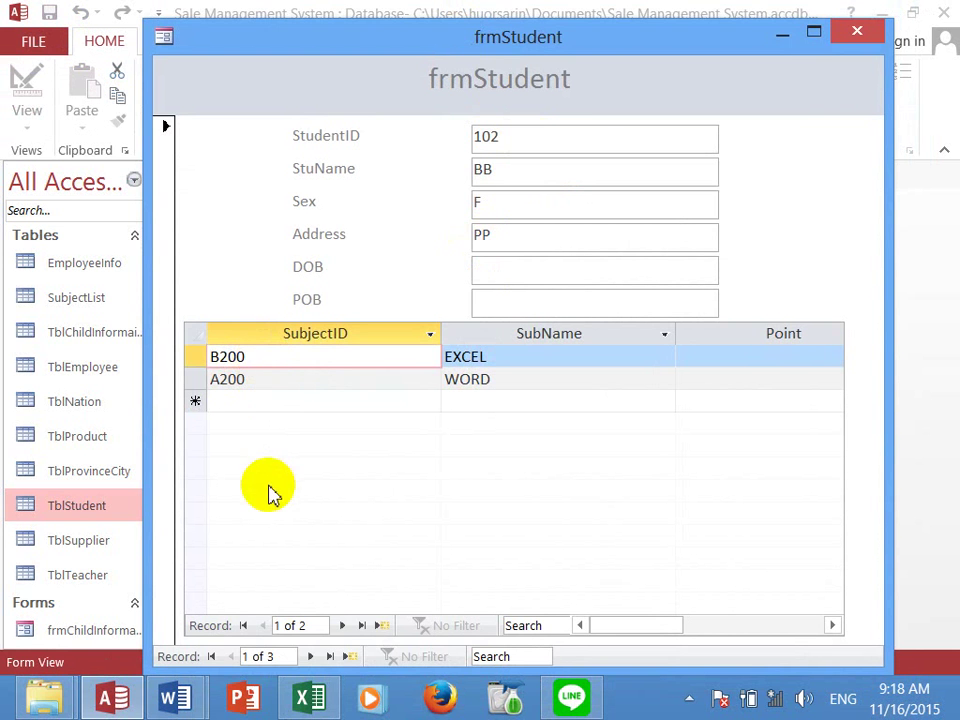
{"action": "left_click", "coordinate": [289, 382]}
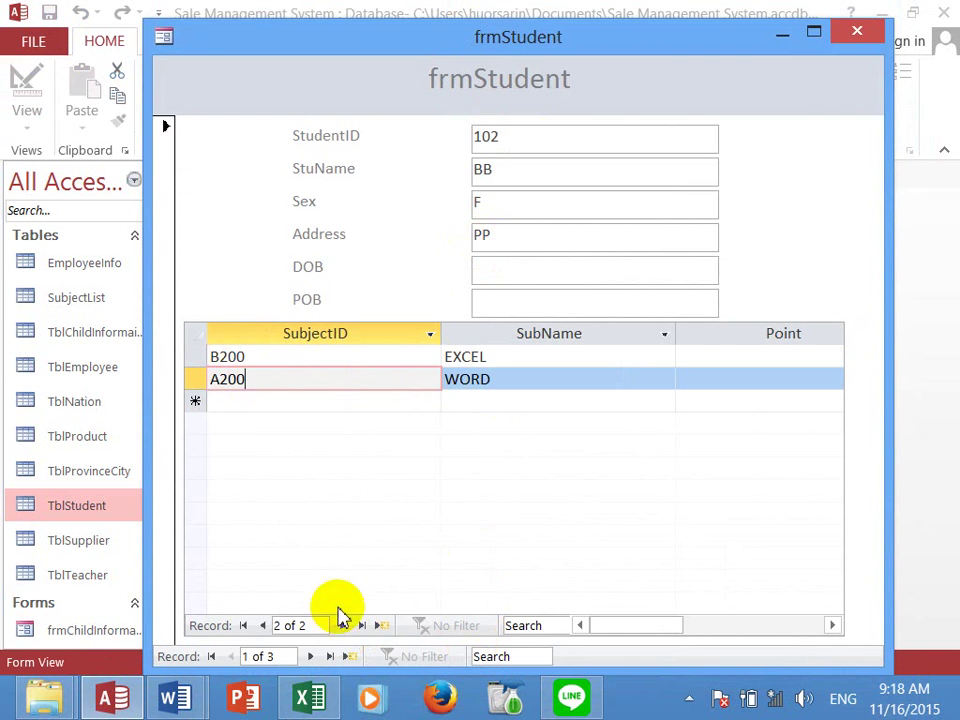
{"action": "left_click", "coordinate": [342, 626]}
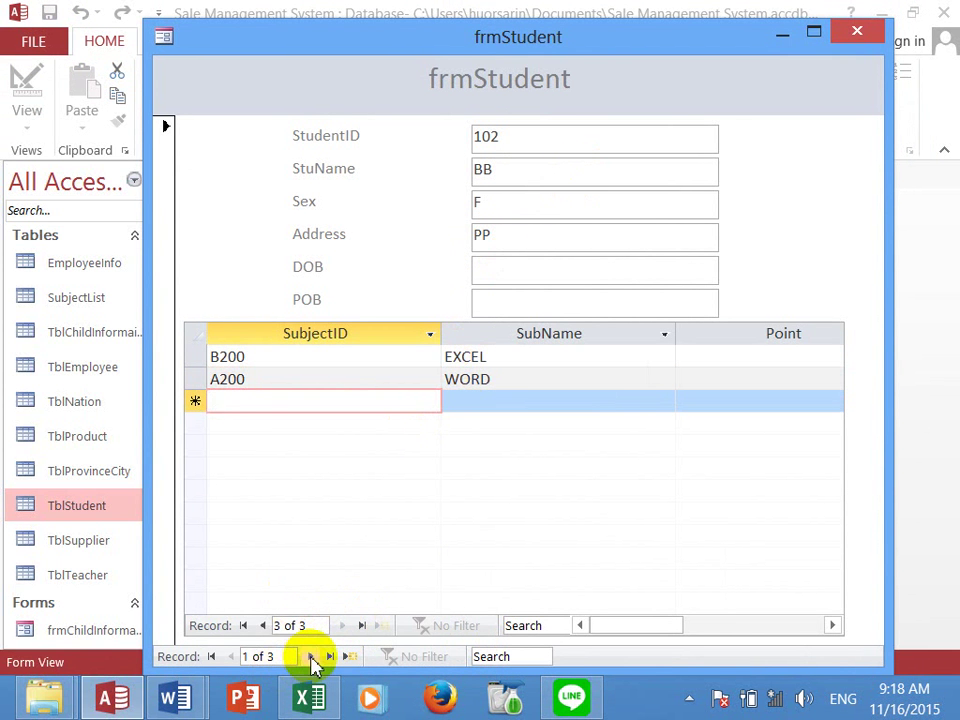
{"action": "left_click", "coordinate": [313, 656]}
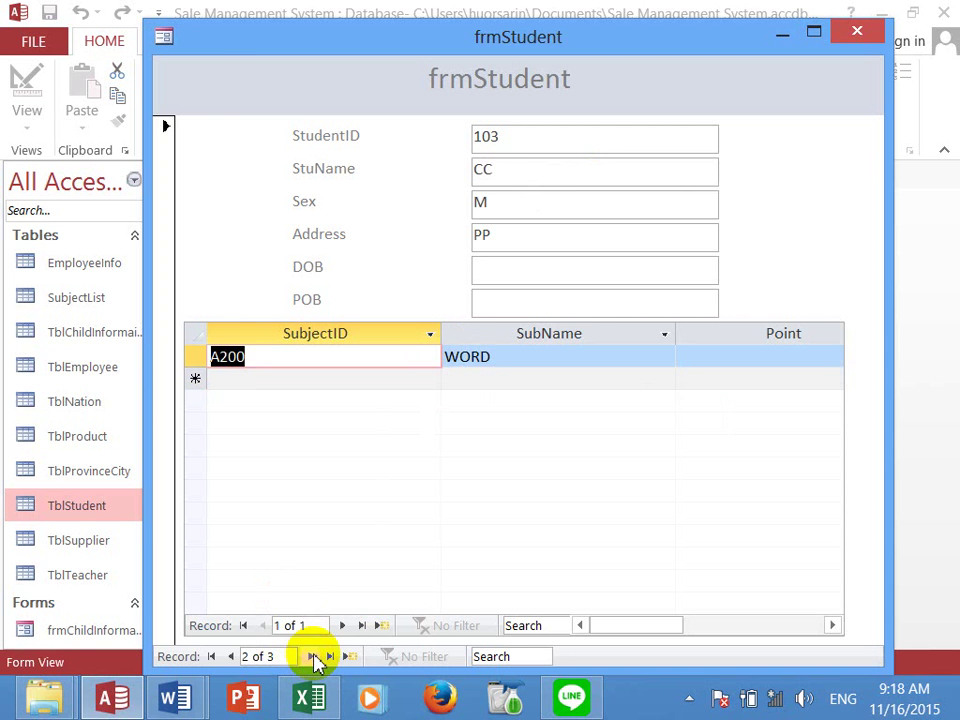
{"action": "left_click", "coordinate": [230, 656]}
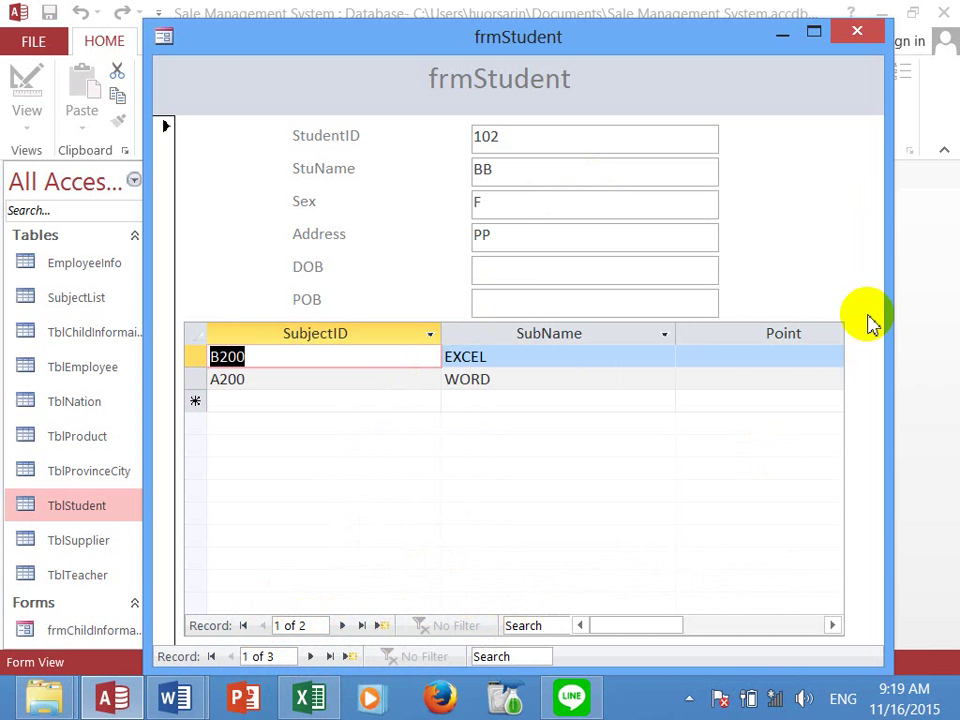
- Set the subform's Navigation Buttons property to No in Design View, and redisplay frmStudent in Form View
{"action": "right_click", "coordinate": [799, 242]}
{"action": "left_click", "coordinate": [835, 303]}
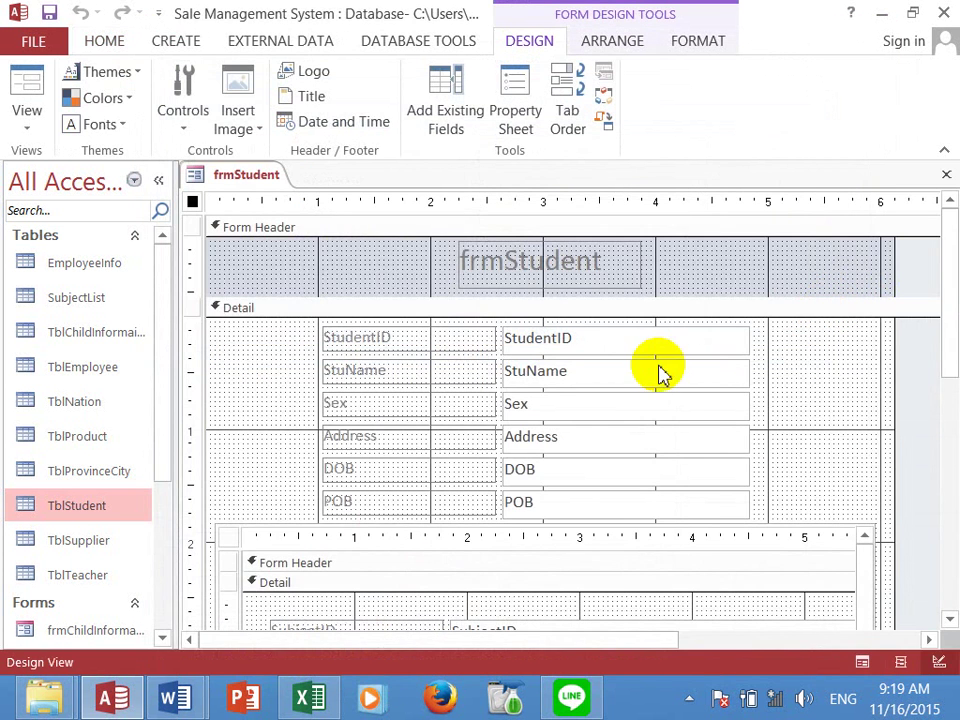
{"action": "scroll", "coordinate": [450, 455], "scroll_direction": "down", "scroll_amount": 3}
{"action": "left_click", "coordinate": [233, 317]}
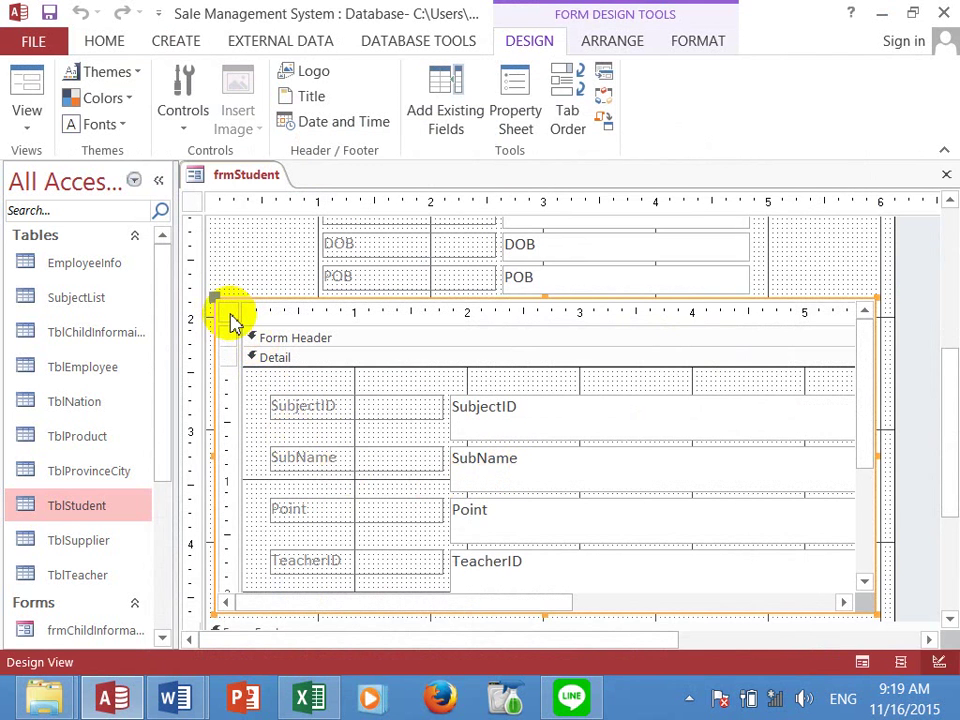
{"action": "double_click", "coordinate": [229, 313]}
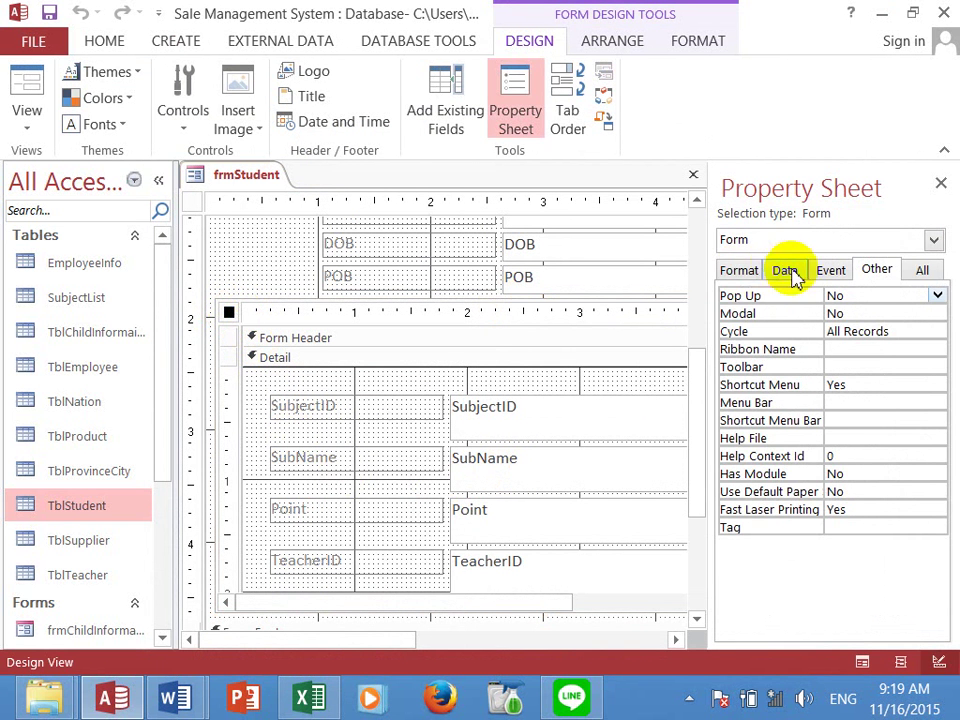
{"action": "left_click", "coordinate": [742, 271]}
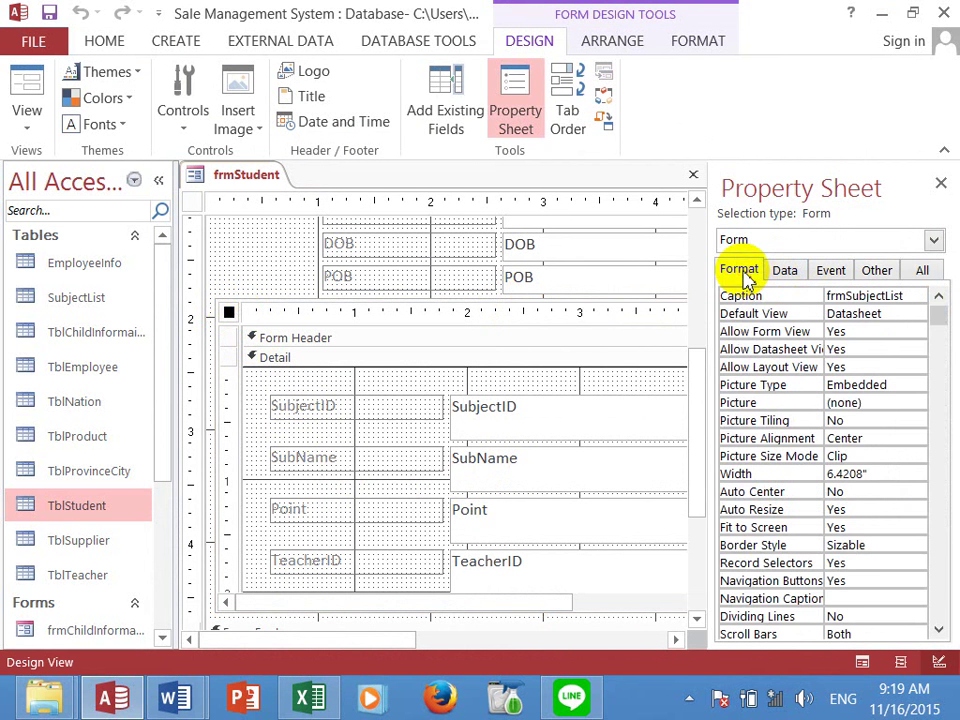
{"action": "left_click", "coordinate": [748, 584]}
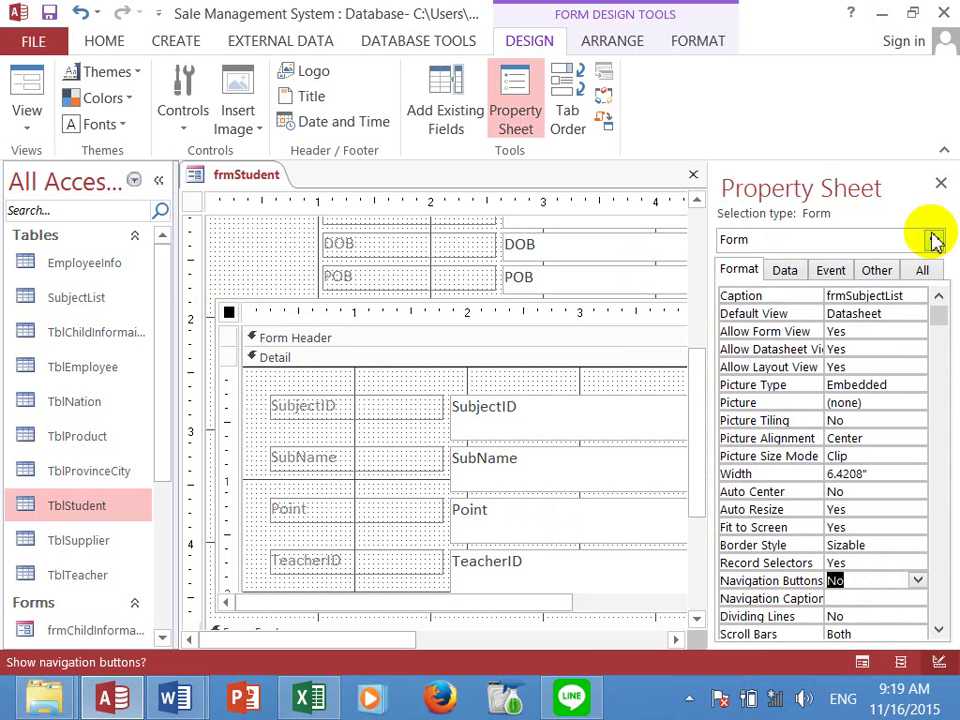
{"action": "left_click", "coordinate": [940, 183]}
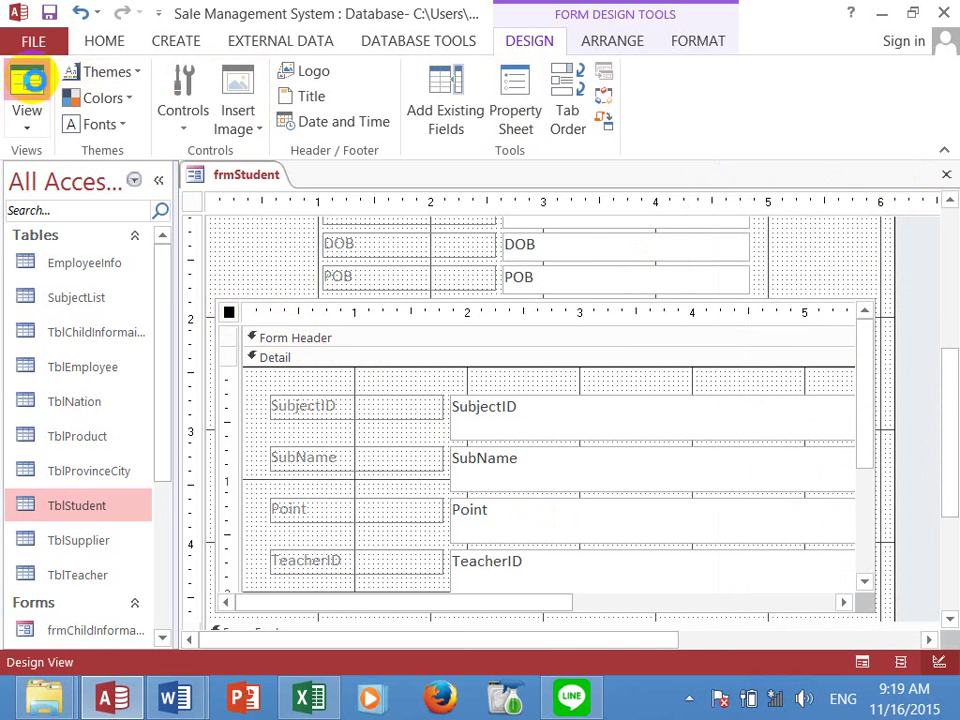
{"action": "left_click", "coordinate": [28, 80]}
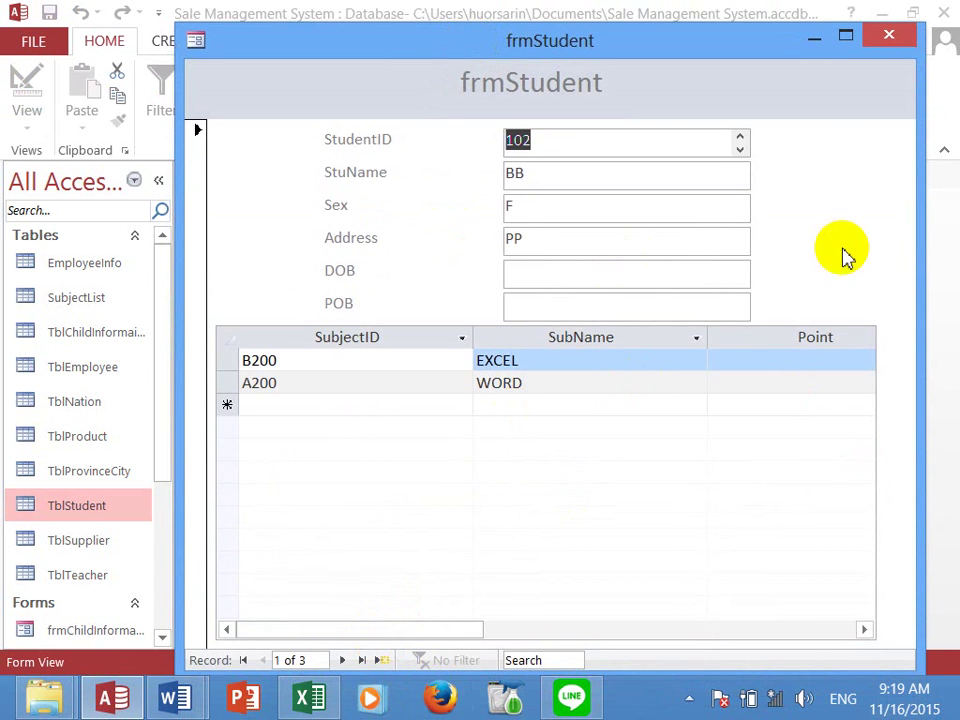
- Shorten the subform to about 1.9 inches tall, close up the Detail section beneath it, and display the form in Form View
{"action": "right_click", "coordinate": [797, 216]}
{"action": "left_click", "coordinate": [855, 283]}
{"action": "scroll", "coordinate": [681, 553], "scroll_direction": "down", "scroll_amount": 5}
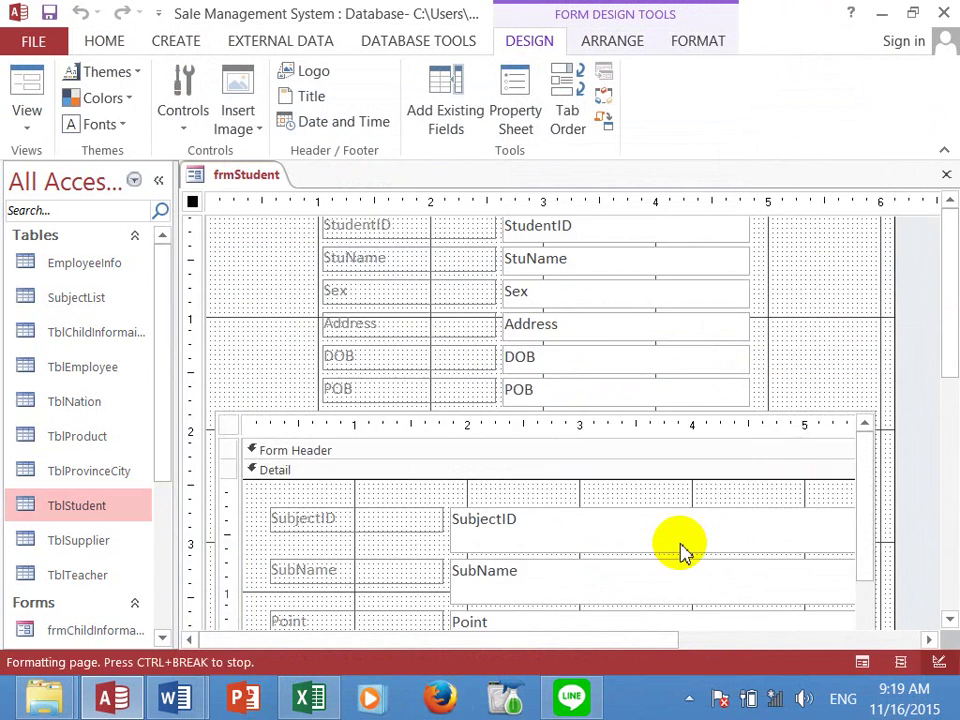
{"action": "left_click", "coordinate": [647, 305]}
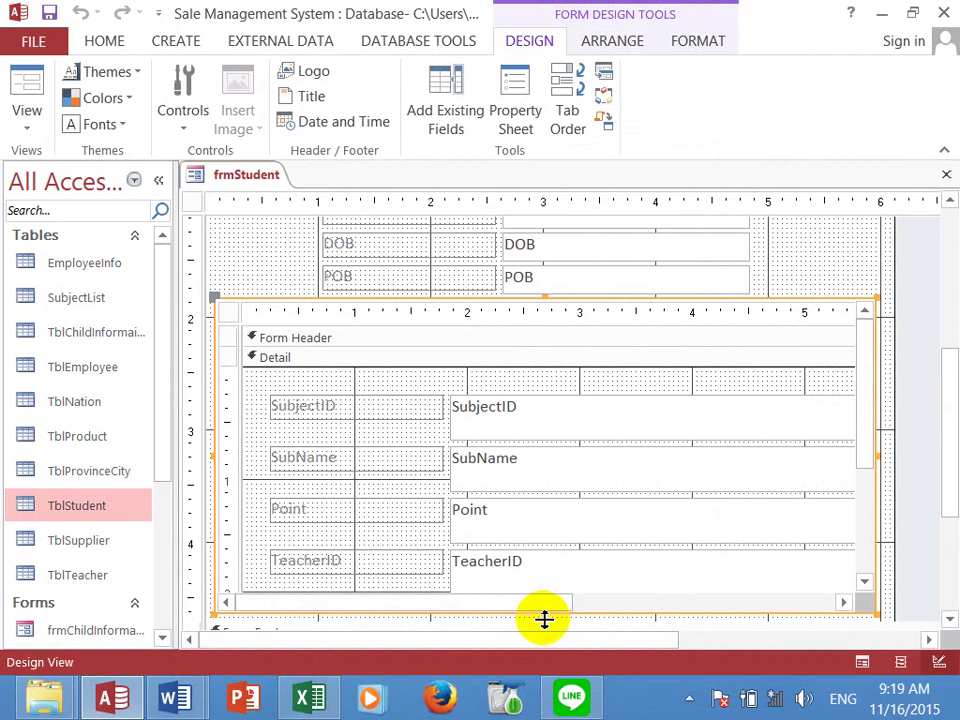
{"action": "left_click_drag", "start_coordinate": [548, 615], "coordinate": [548, 510]}
{"action": "left_click_drag", "start_coordinate": [546, 620], "coordinate": [555, 523]}
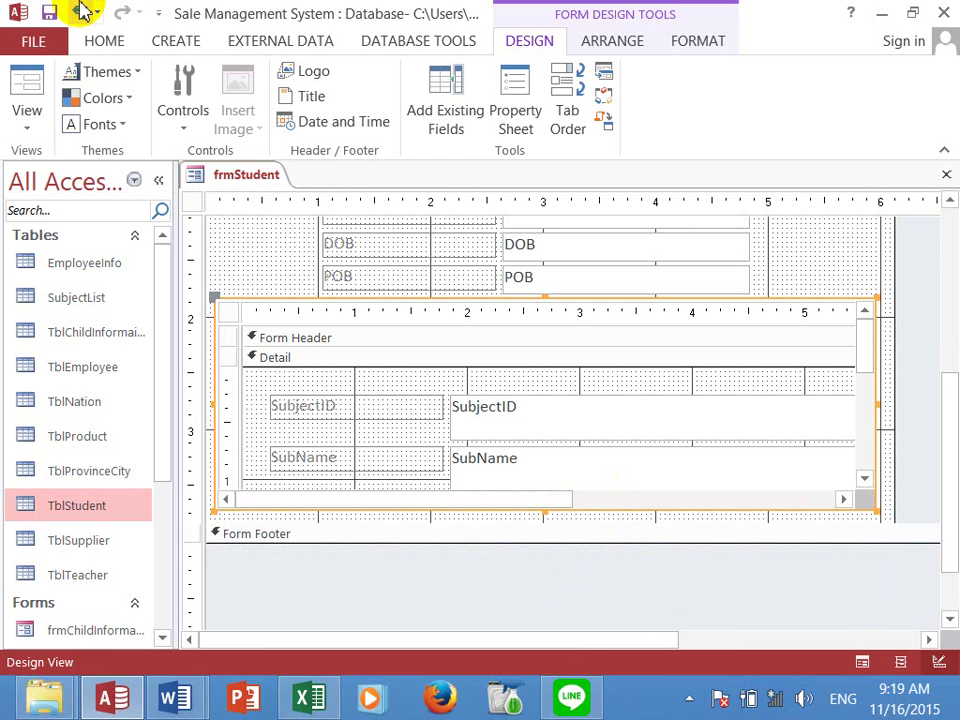
{"action": "left_click", "coordinate": [30, 88]}
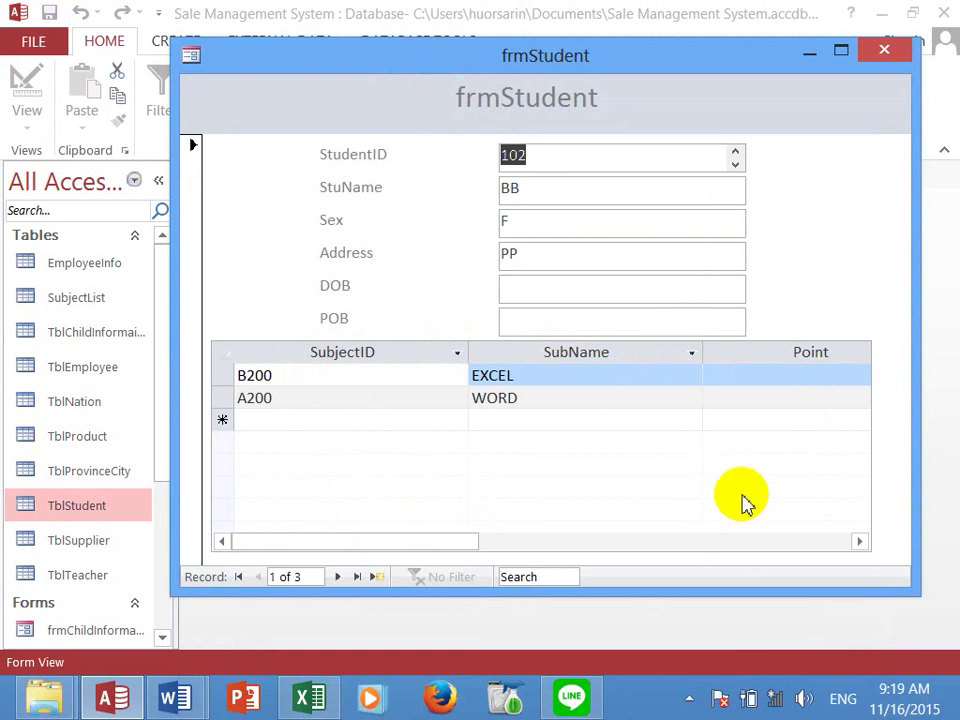
- Narrow the subform's SubjectID, SubName and Point columns so that the TeacherID column fits in the datasheet
{"action": "key", "text": "F2"}
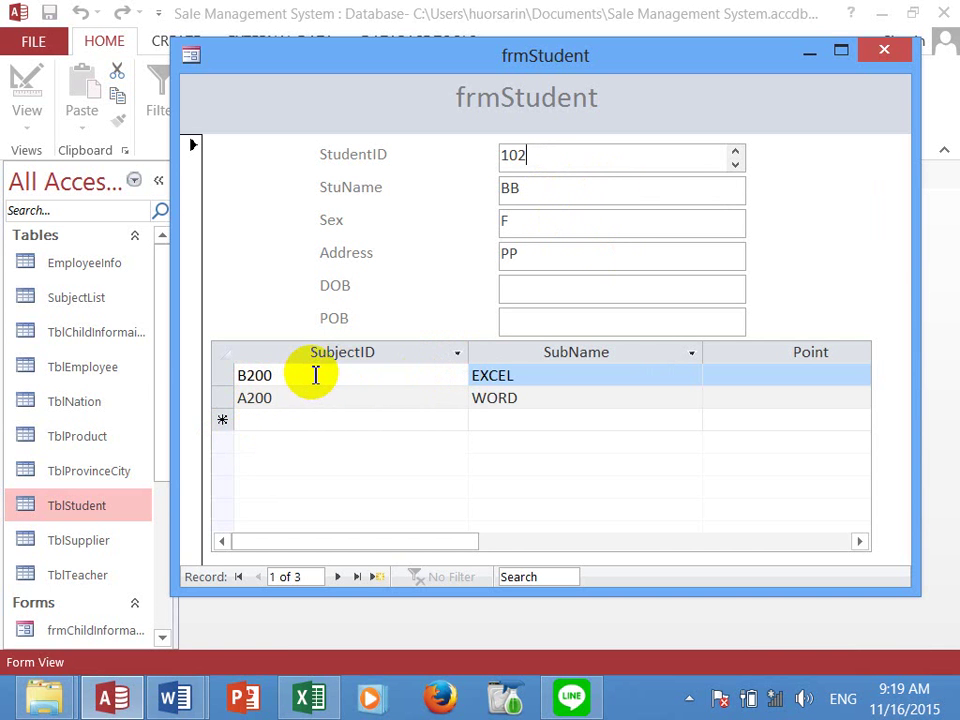
{"action": "left_click", "coordinate": [386, 358]}
{"action": "left_click", "coordinate": [576, 352]}
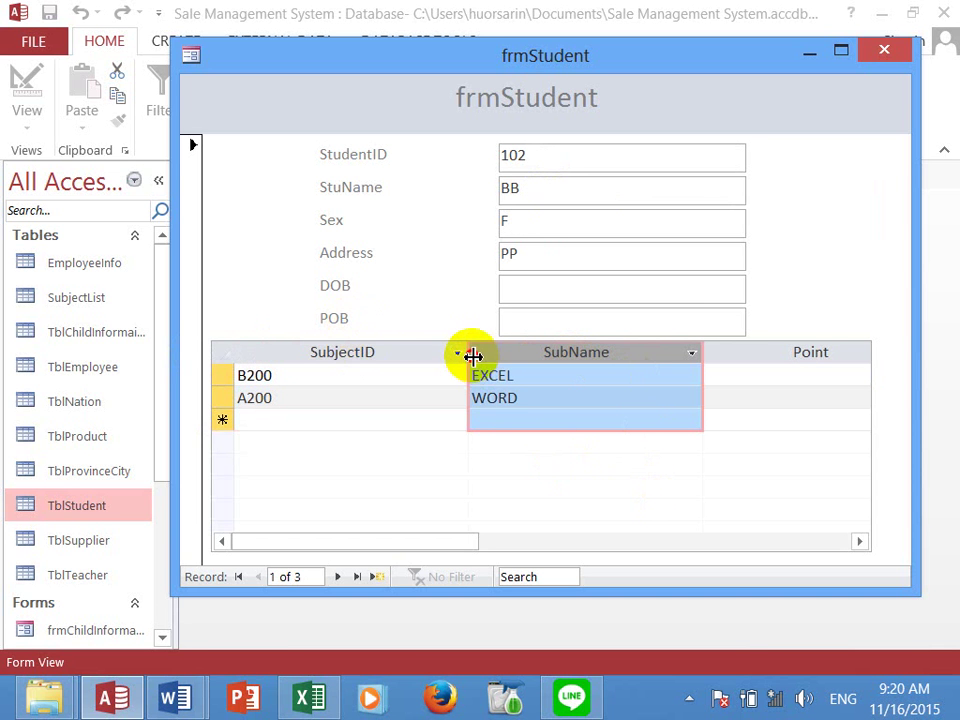
{"action": "left_click_drag", "start_coordinate": [471, 355], "coordinate": [418, 354]}
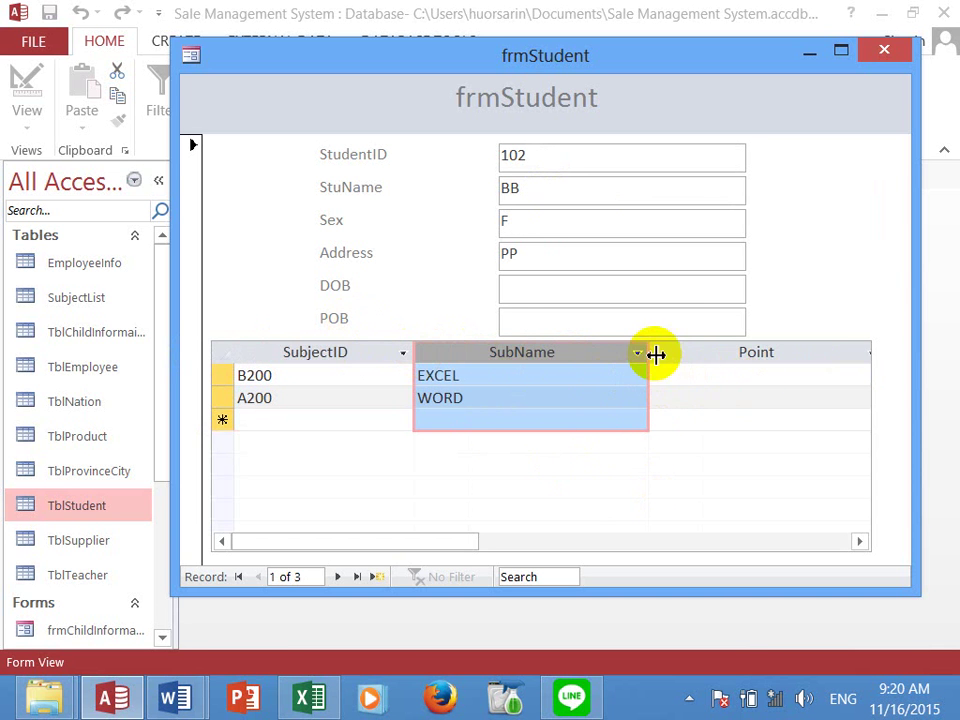
{"action": "left_click_drag", "start_coordinate": [656, 354], "coordinate": [576, 350]}
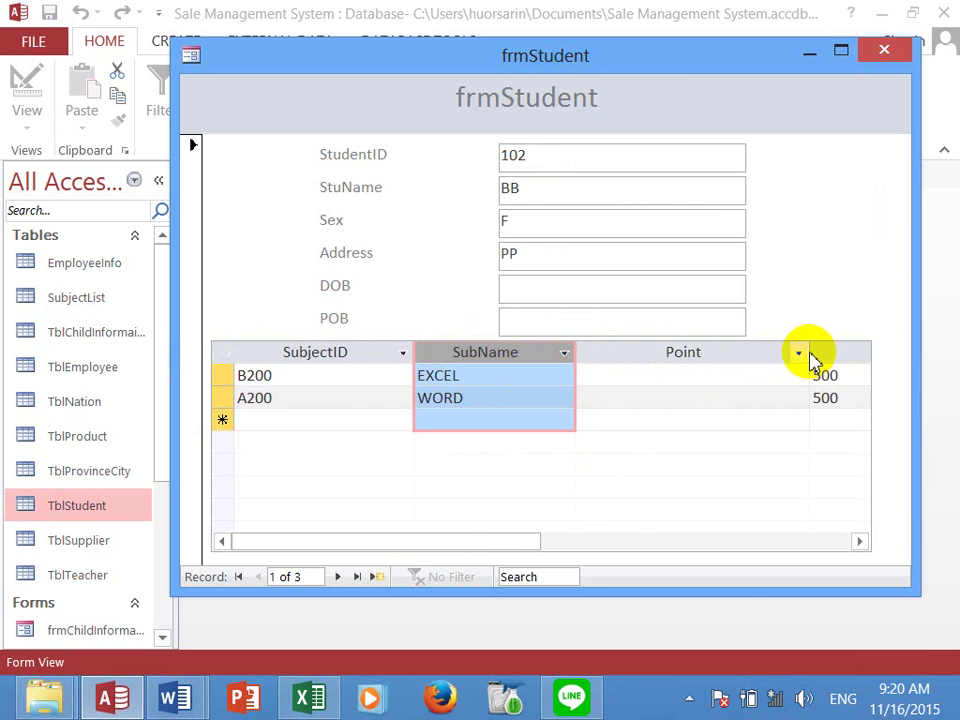
{"action": "left_click_drag", "start_coordinate": [812, 352], "coordinate": [705, 345]}
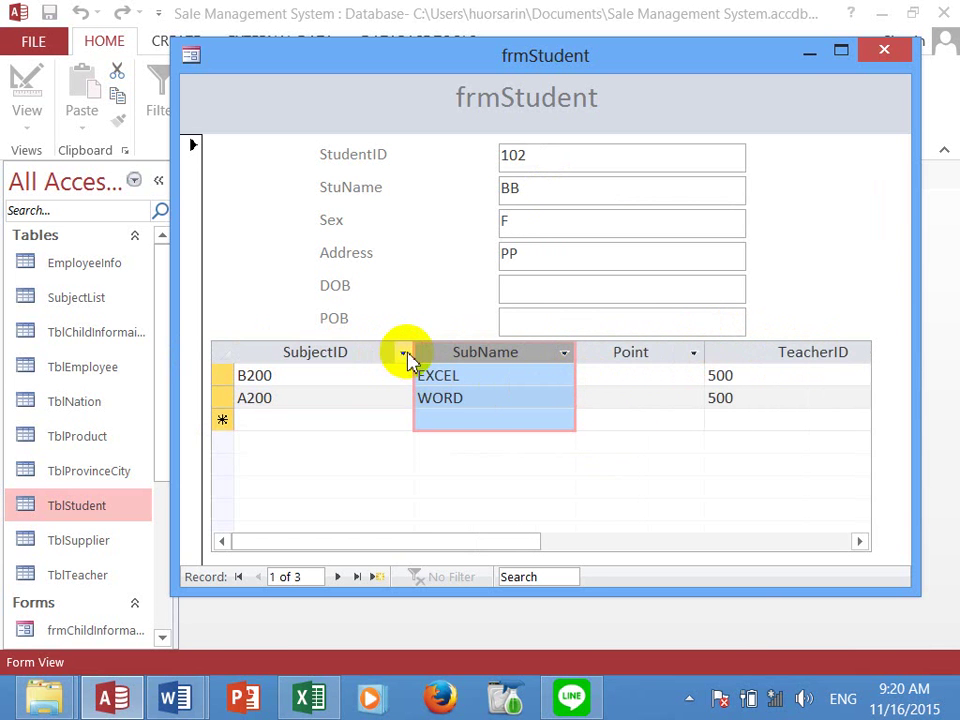
{"action": "left_click_drag", "start_coordinate": [417, 350], "coordinate": [367, 350]}
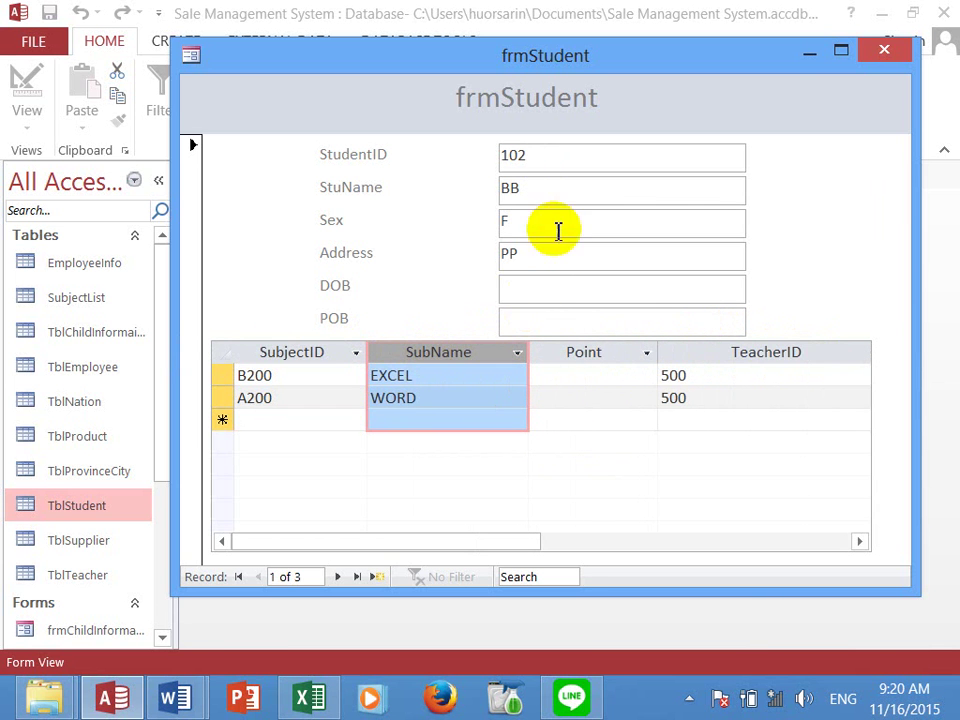
{"action": "left_click", "coordinate": [536, 289]}
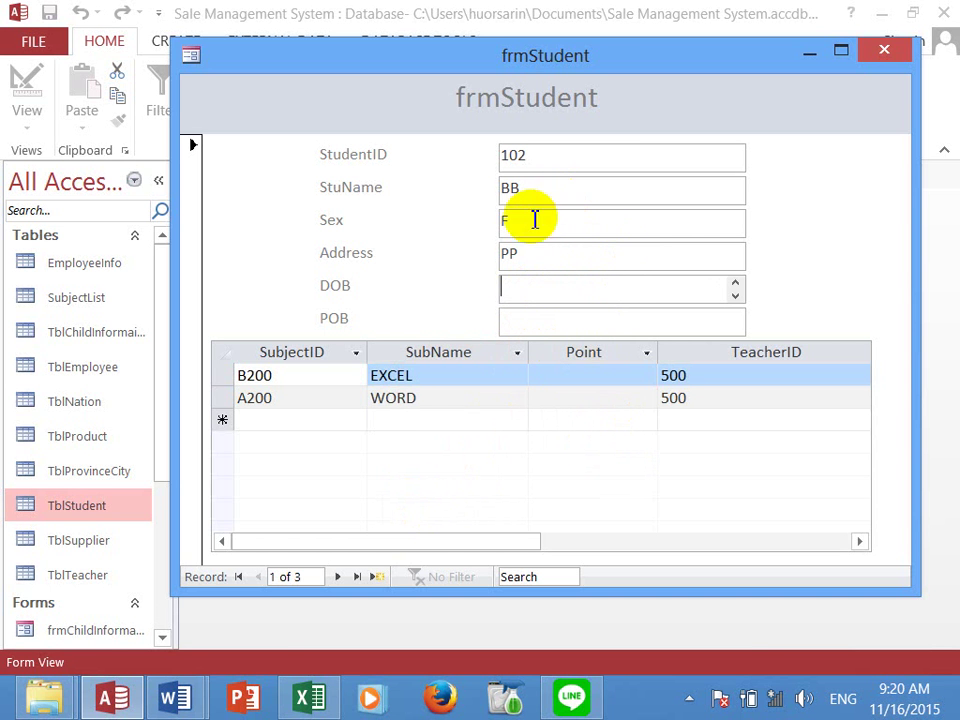
- Add a subform record for student 103 with SubjectID B200, SubName EXCEL and TeacherID 501, leaving Point empty
{"action": "left_click", "coordinate": [337, 577]}
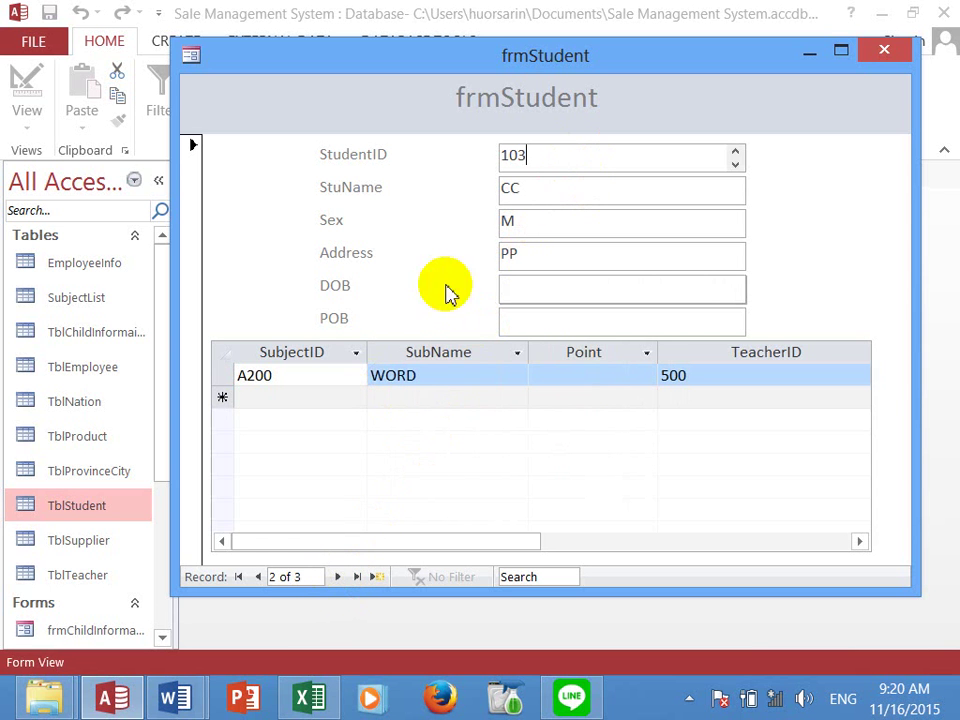
{"action": "left_click", "coordinate": [297, 399]}
{"action": "type", "text": "b"}
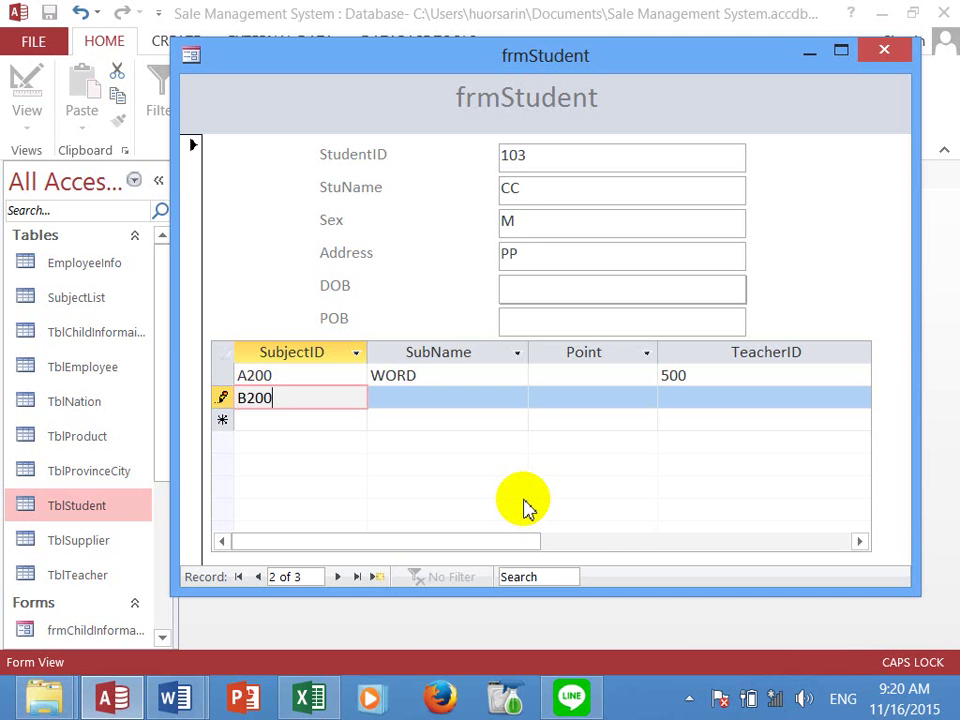
{"action": "key", "text": "Tab"}
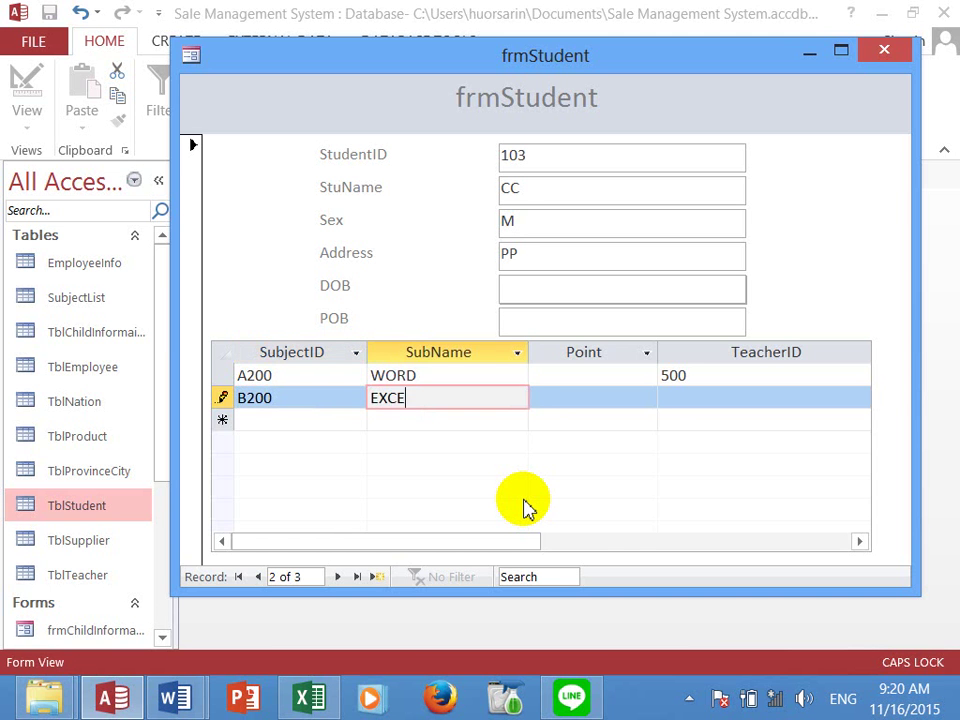
{"action": "key", "text": "Tab"}
{"action": "key", "text": "Tab"}
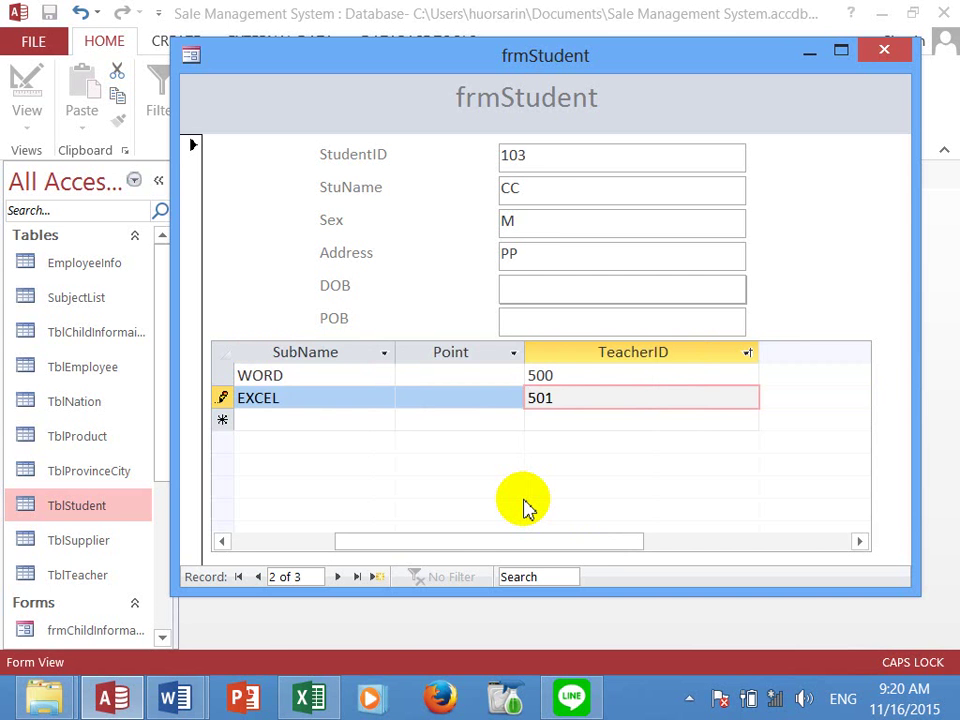
{"action": "type", "text": "501"}
{"action": "key", "text": "Tab"}
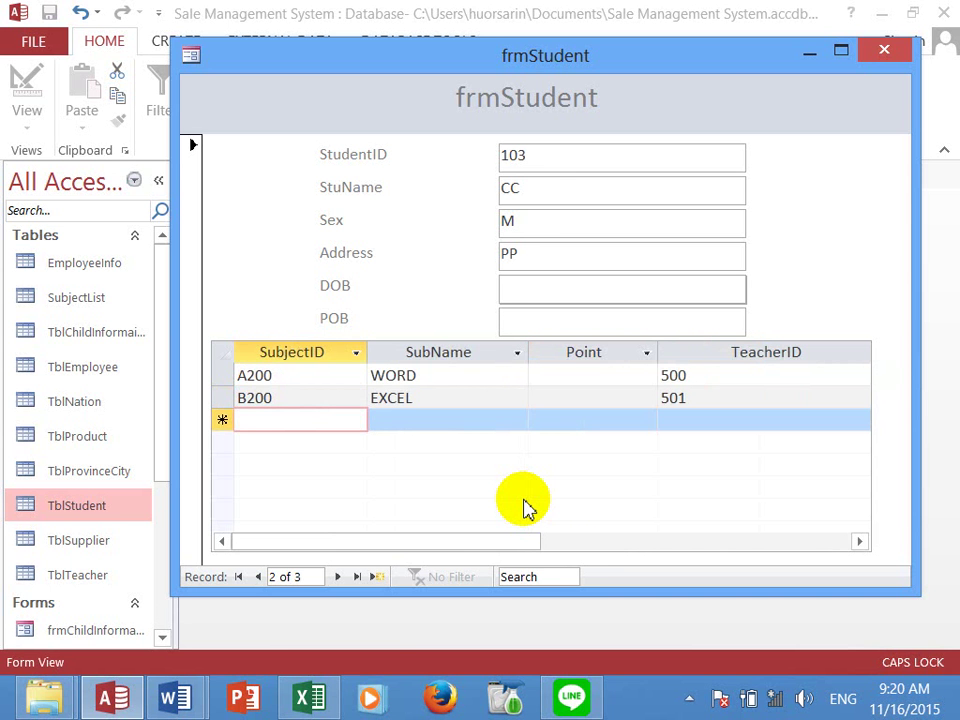
- Add a subform record for student 104 with SubjectID A200, SubName WORD and TeacherID 500, leaving Point empty
{"action": "left_click", "coordinate": [337, 577]}
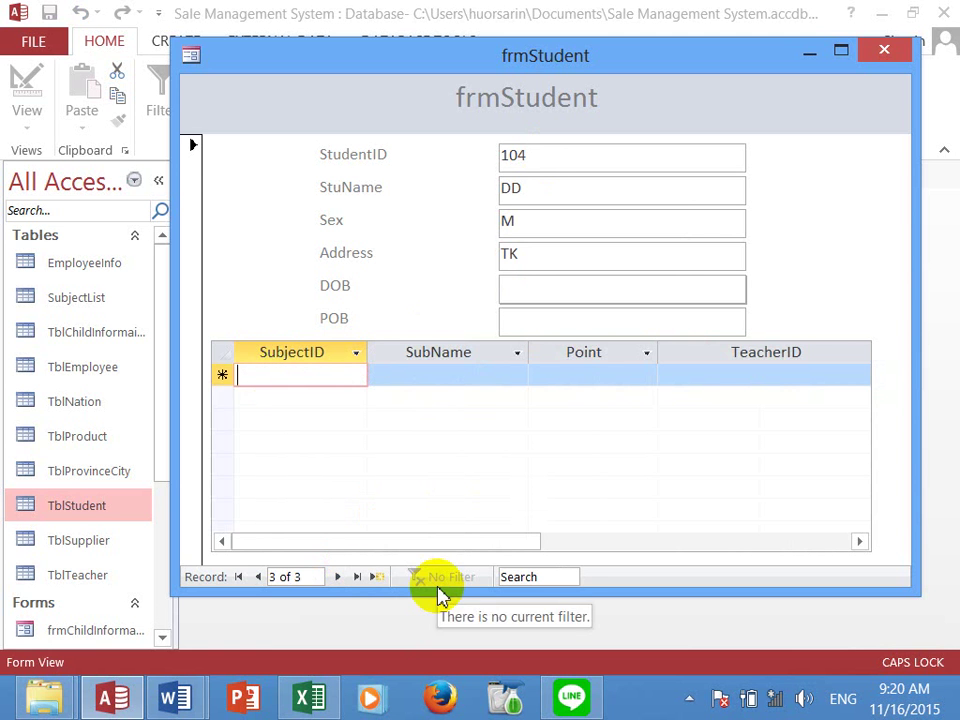
{"action": "type", "text": "A200"}
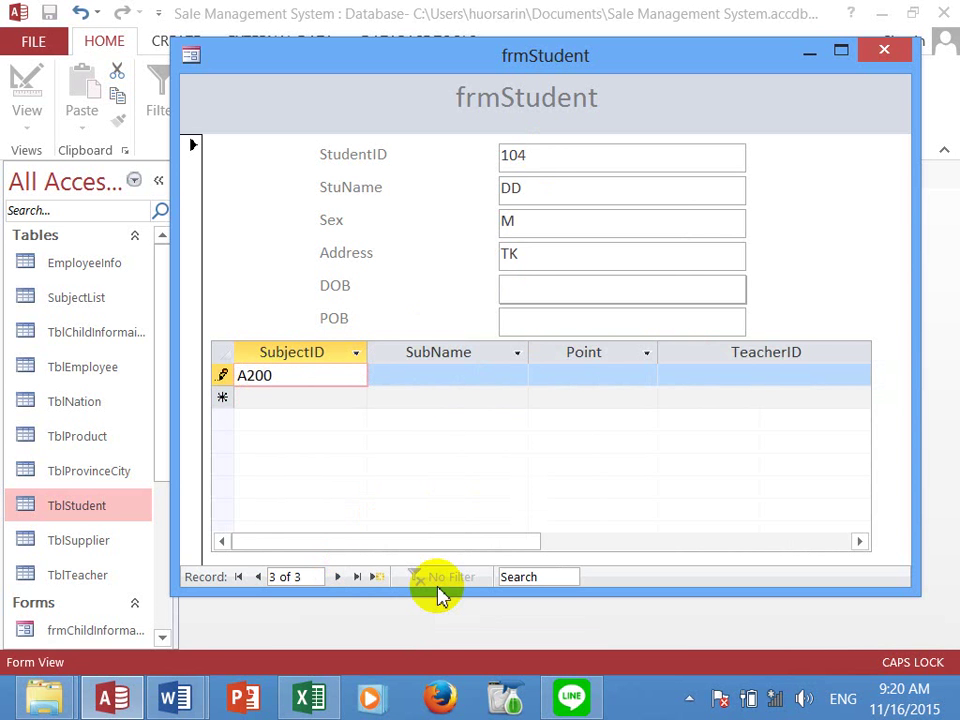
{"action": "key", "text": "Tab"}
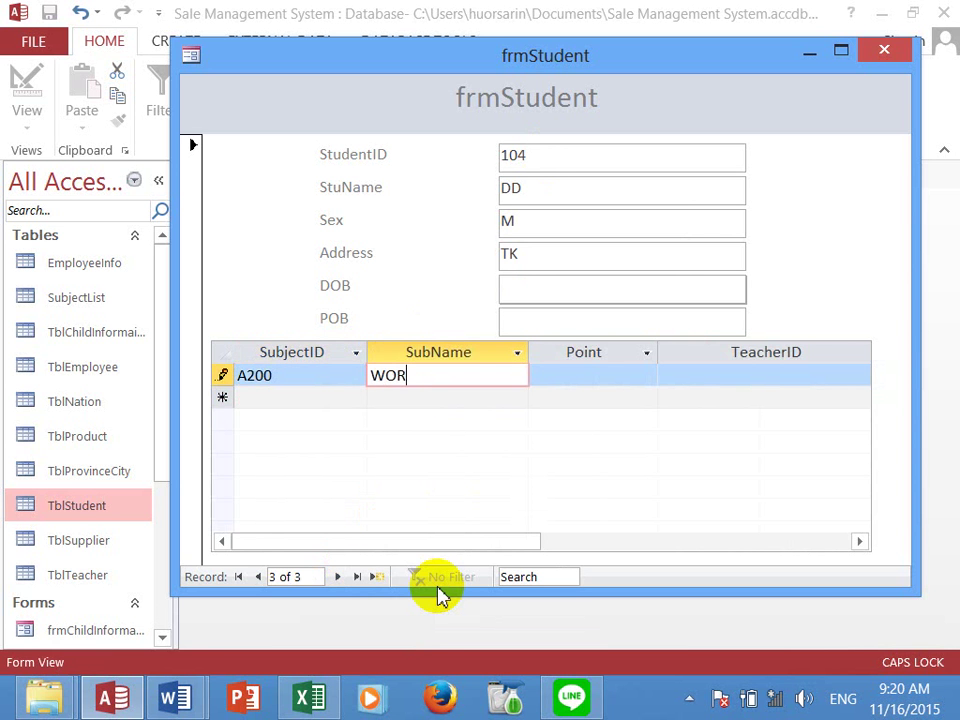
{"action": "key", "text": "Tab"}
{"action": "key", "text": "Tab"}
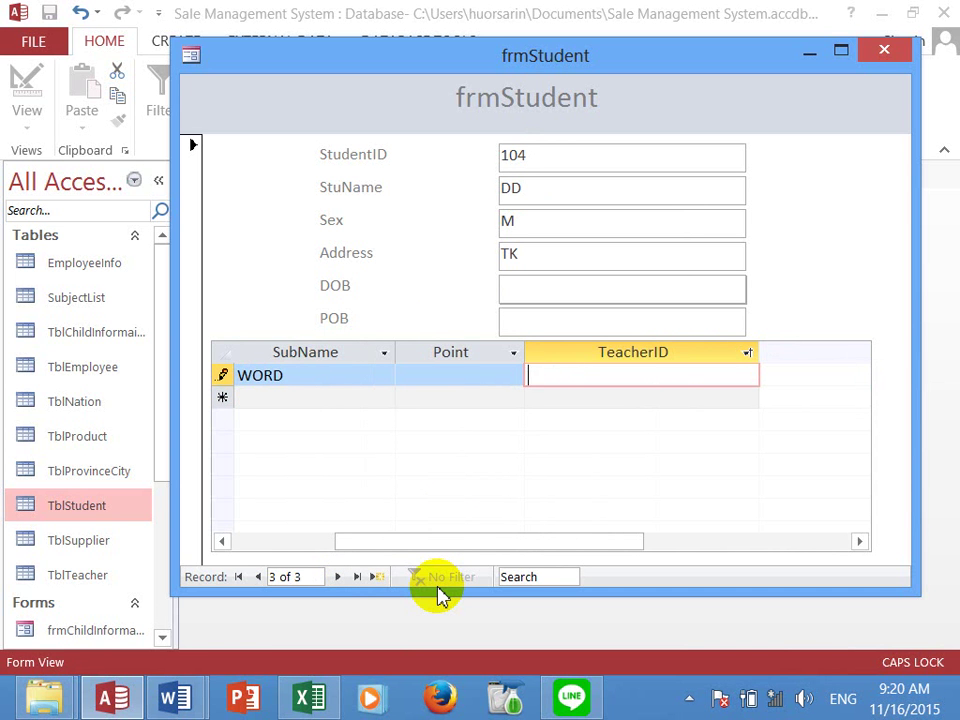
{"action": "type", "text": "500"}
{"action": "key", "text": "Tab"}
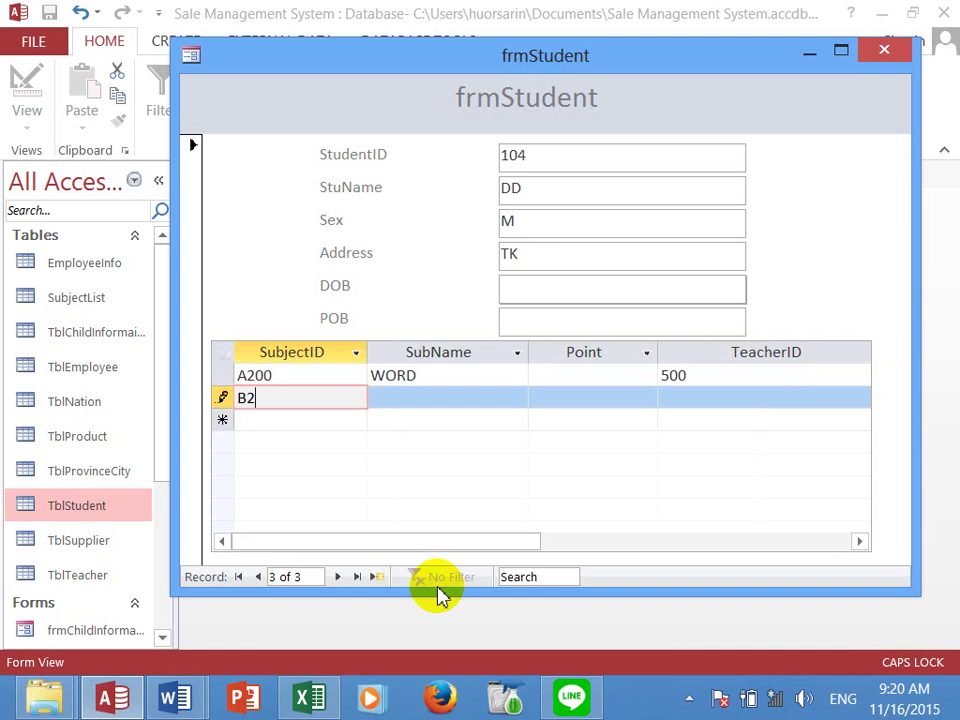
- Add a second subject for student 104 with SubjectID B200, SubName EXCEL and TeacherID 501
{"action": "key", "text": "Tab"}
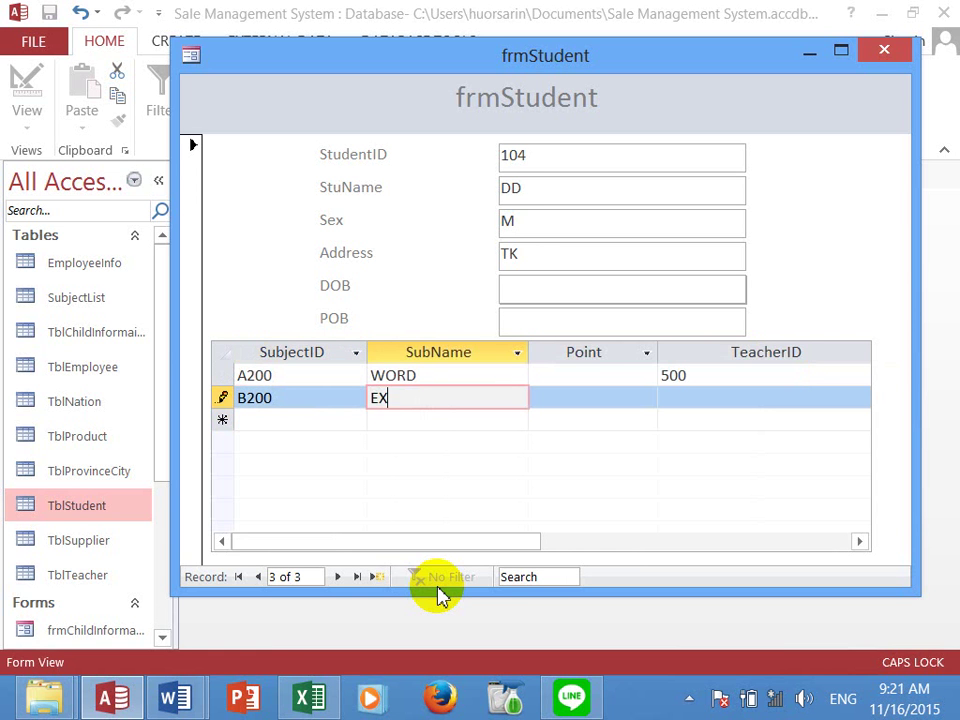
{"action": "key", "text": "Tab"}
{"action": "key", "text": "Tab"}
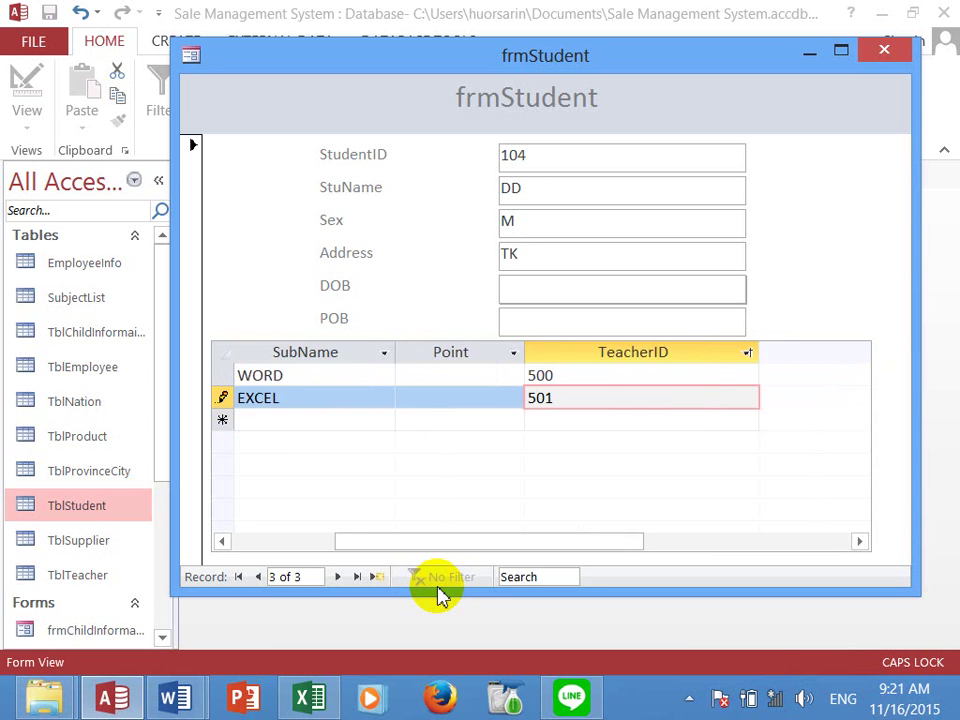
{"action": "type", "text": "501"}
{"action": "key", "text": "Tab"}
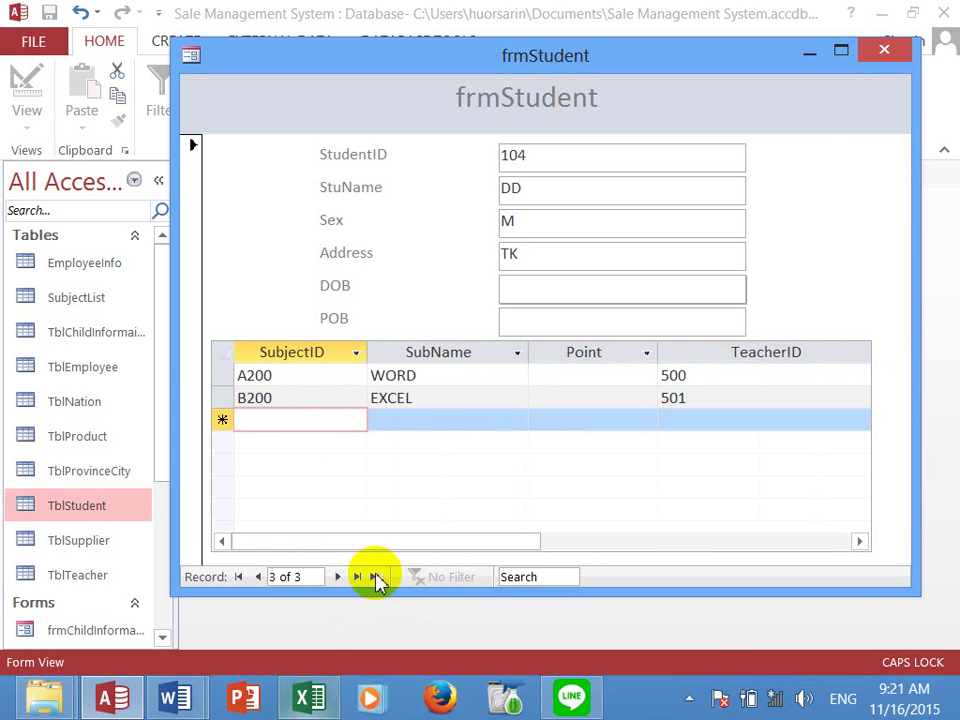
- Close frmStudent and open the SubjectList table to check the subject records entered through the subform
{"action": "left_click", "coordinate": [336, 580]}
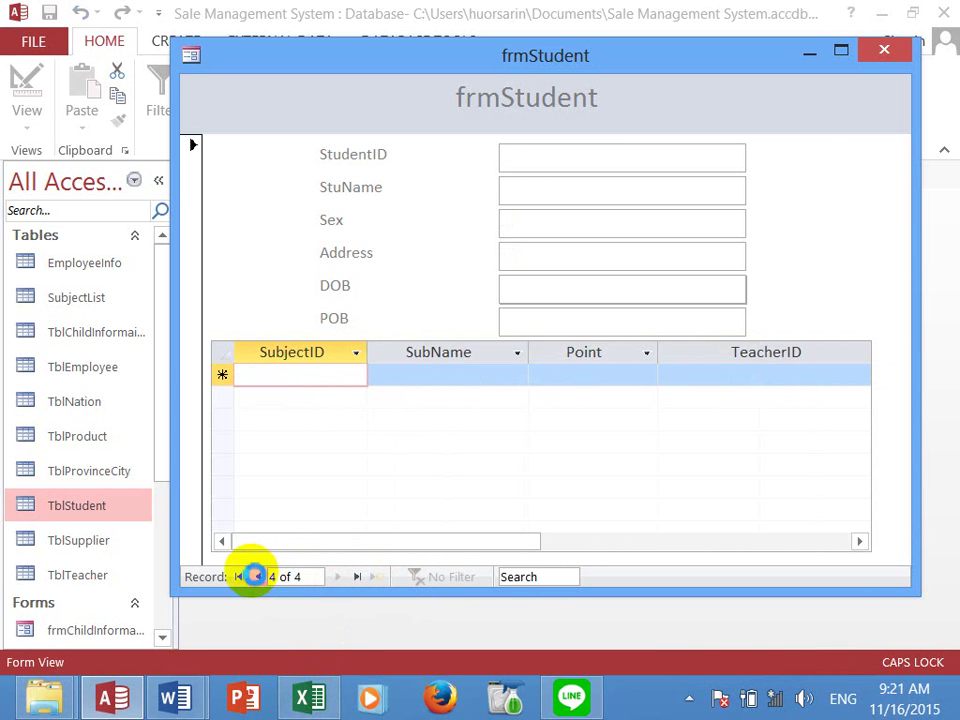
{"action": "left_click", "coordinate": [258, 577]}
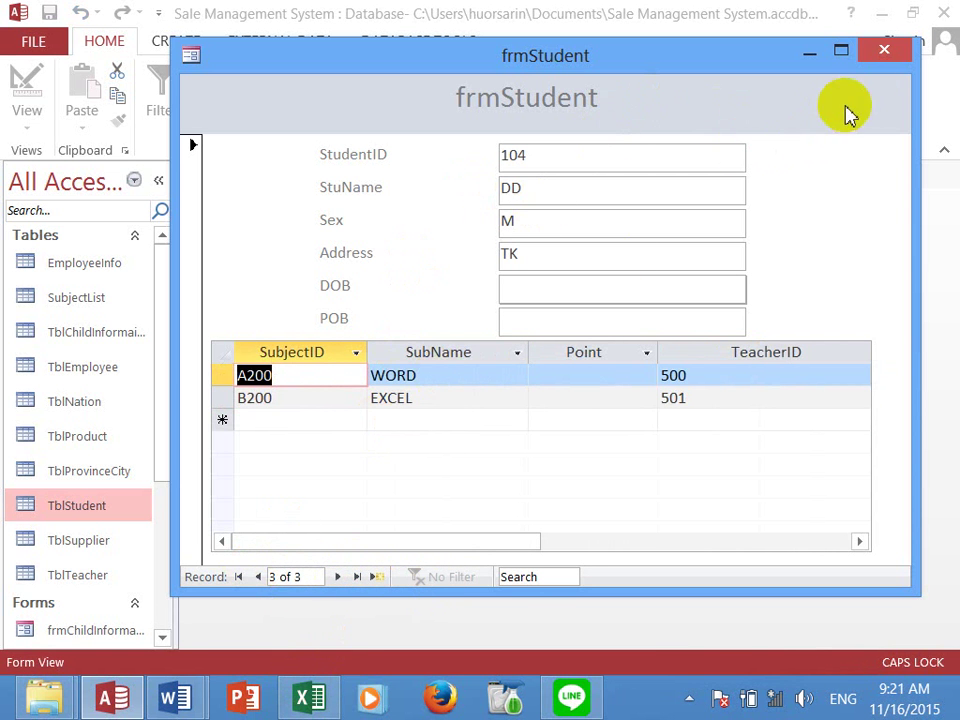
{"action": "left_click", "coordinate": [884, 50]}
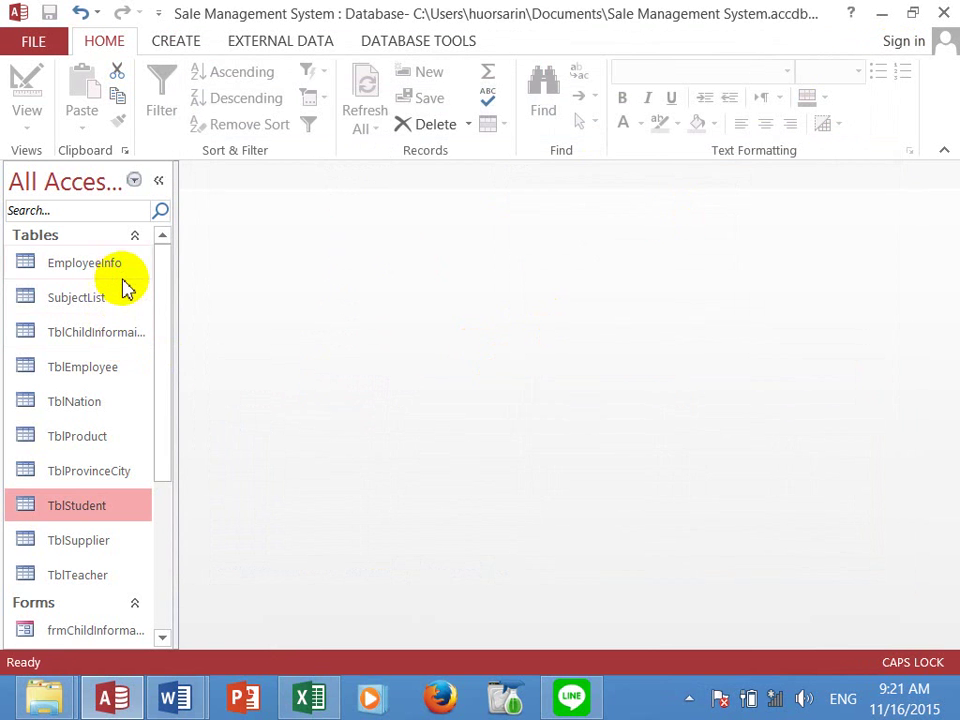
{"action": "double_click", "coordinate": [95, 300]}
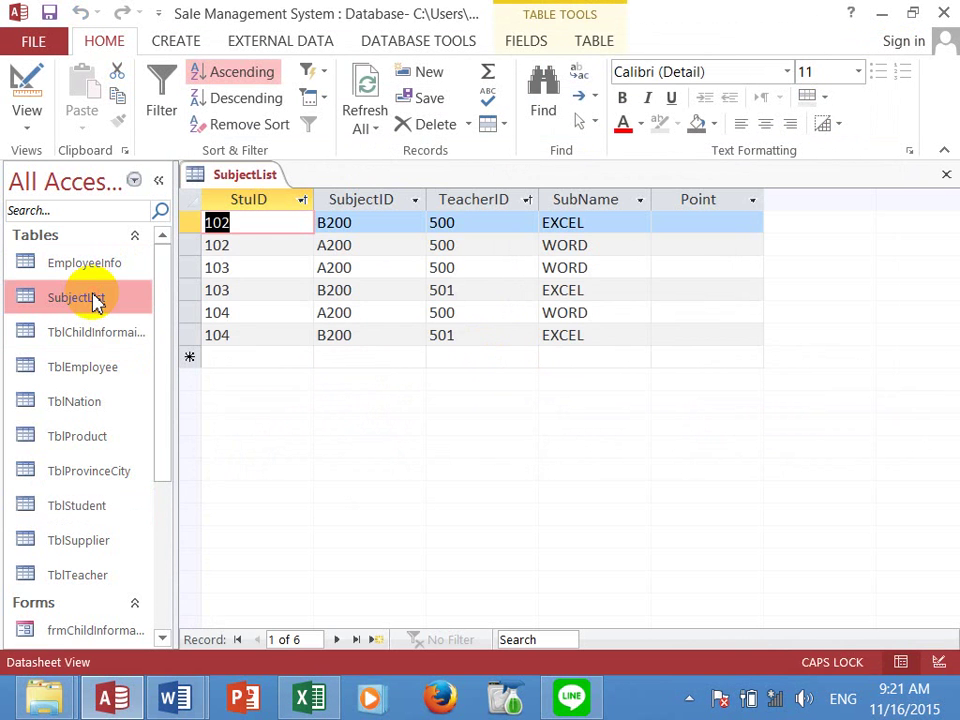
- Compare the SubjectList records of students 104, 103 and 102 by selecting each student's pair of rows, and close the table
{"action": "left_click_drag", "start_coordinate": [189, 311], "coordinate": [189, 332]}
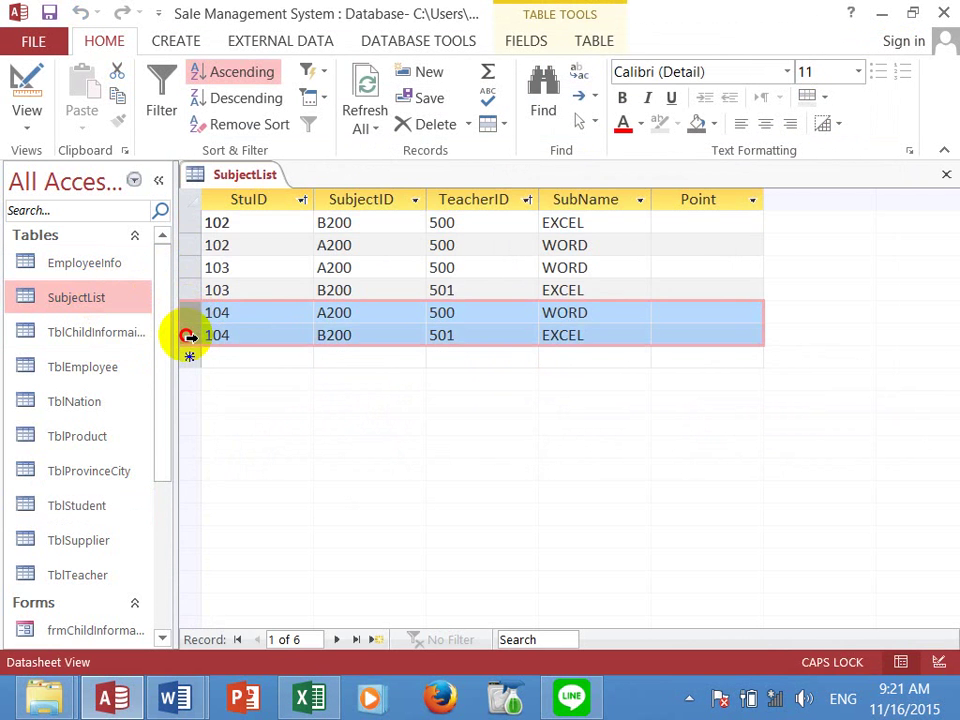
{"action": "left_click_drag", "start_coordinate": [189, 270], "coordinate": [189, 290]}
{"action": "left_click_drag", "start_coordinate": [189, 224], "coordinate": [189, 245]}
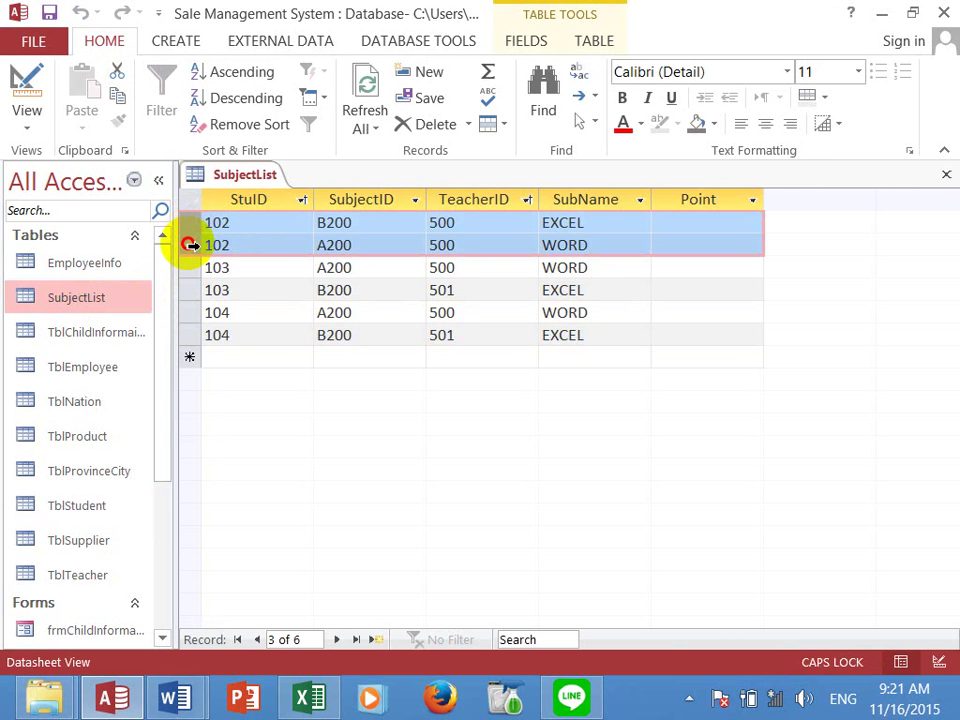
{"action": "left_click", "coordinate": [946, 175]}
- Open TblStudent, expand the related subject records of students 102, 103 and 104 to check them, and close the table
{"action": "double_click", "coordinate": [100, 506]}
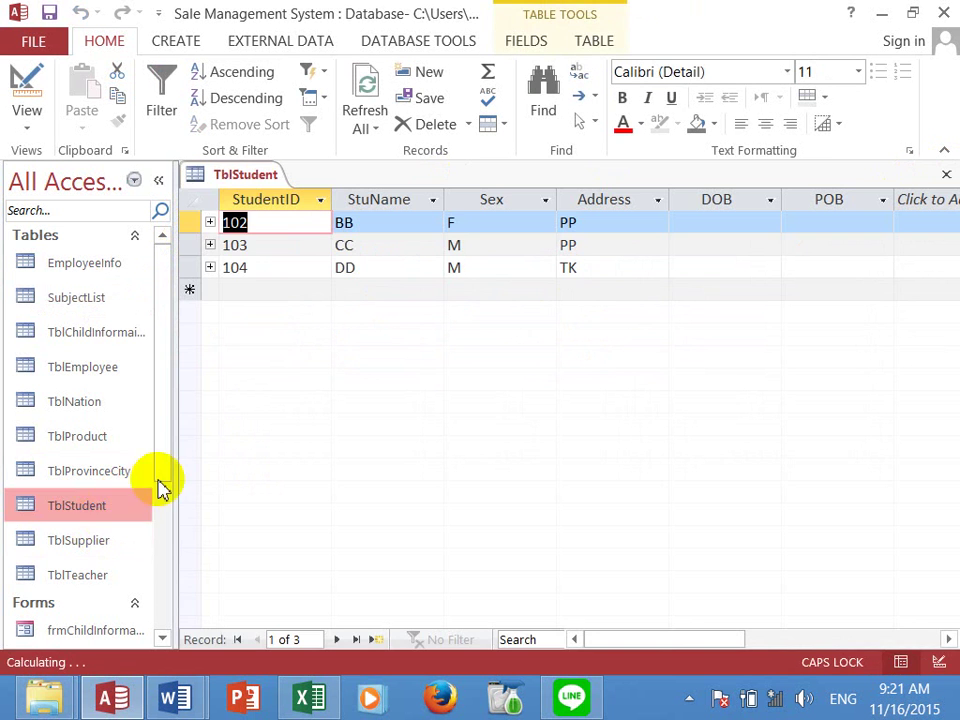
{"action": "left_click", "coordinate": [210, 223]}
{"action": "left_click", "coordinate": [210, 337]}
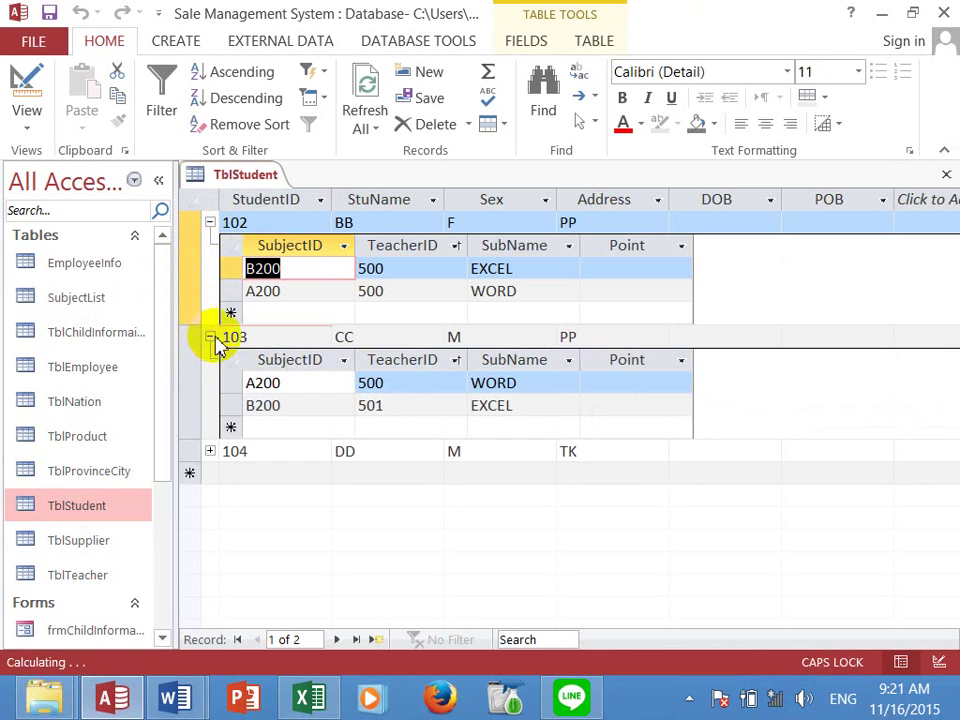
{"action": "left_click", "coordinate": [210, 452]}
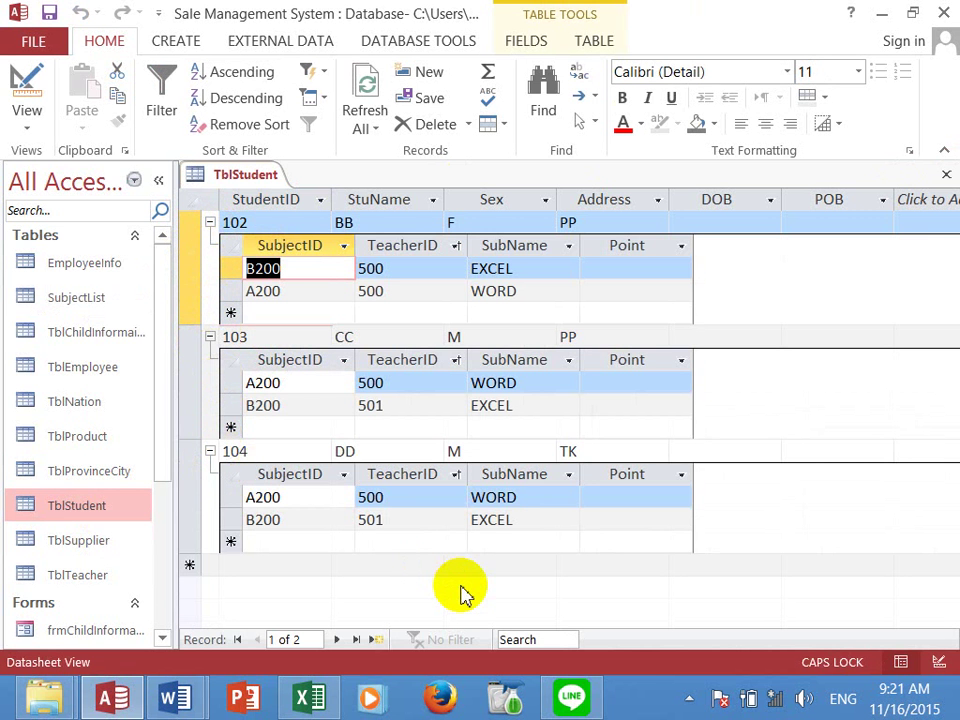
{"action": "left_click", "coordinate": [946, 174]}
- Reopen frmStudent and review student 102's details together with the SubjectID entries in the subform
{"action": "left_click_drag", "start_coordinate": [165, 444], "coordinate": [165, 540]}
{"action": "double_click", "coordinate": [80, 597]}
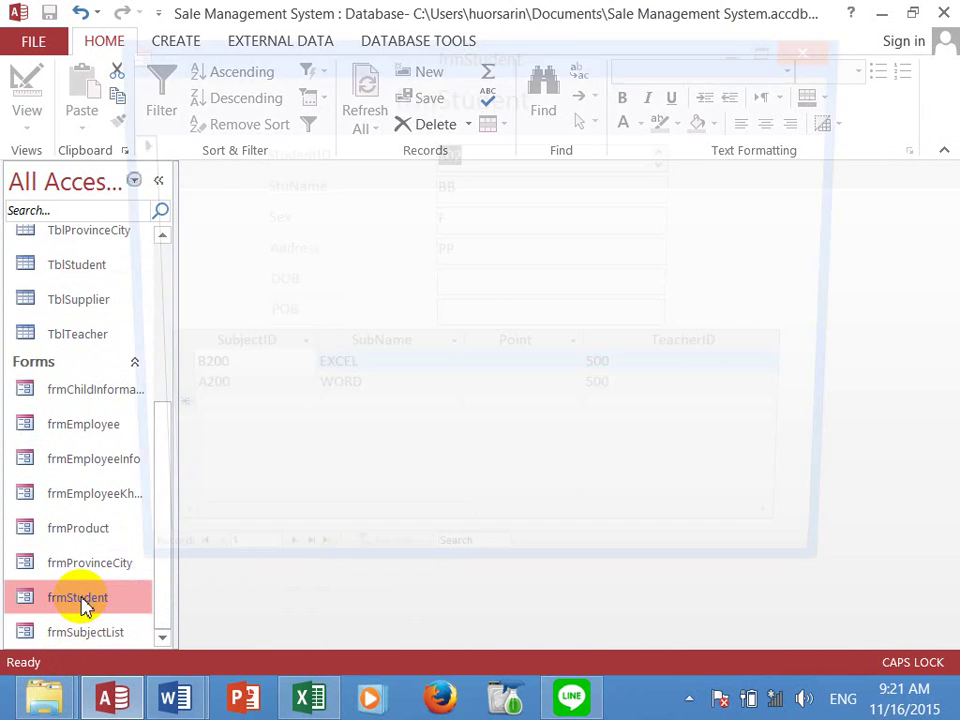
{"action": "left_click", "coordinate": [523, 152]}
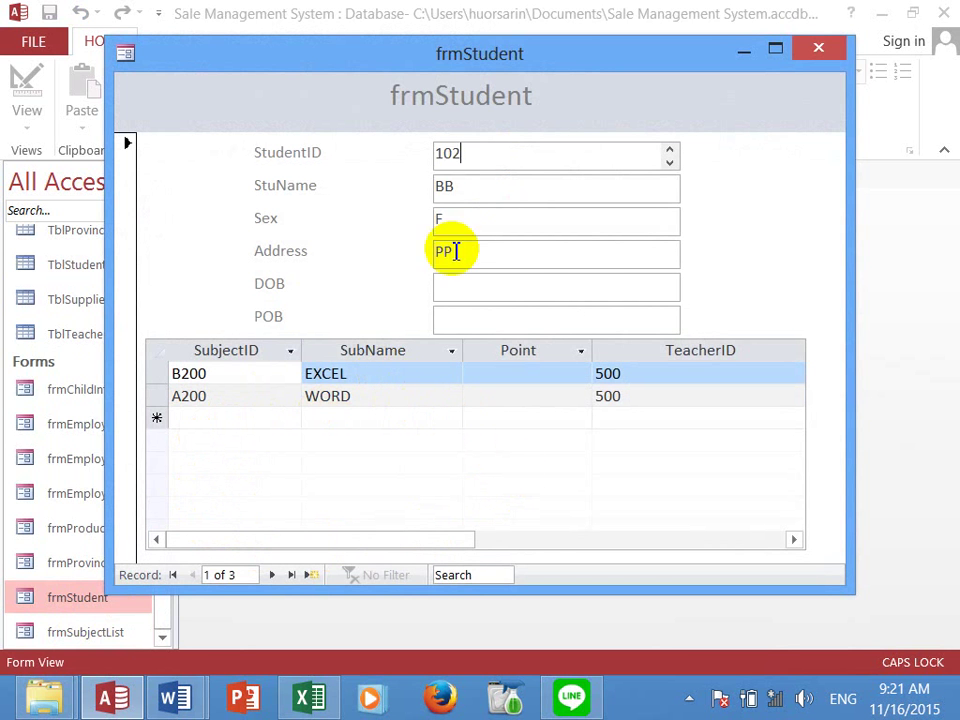
{"action": "left_click", "coordinate": [388, 151]}
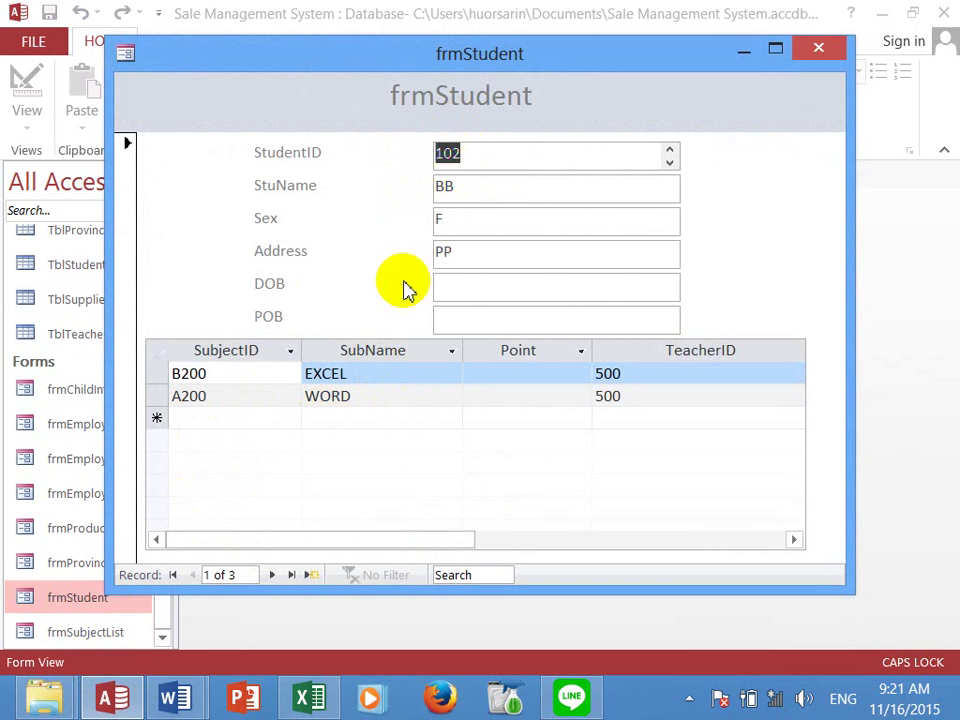
{"action": "left_click", "coordinate": [173, 372]}
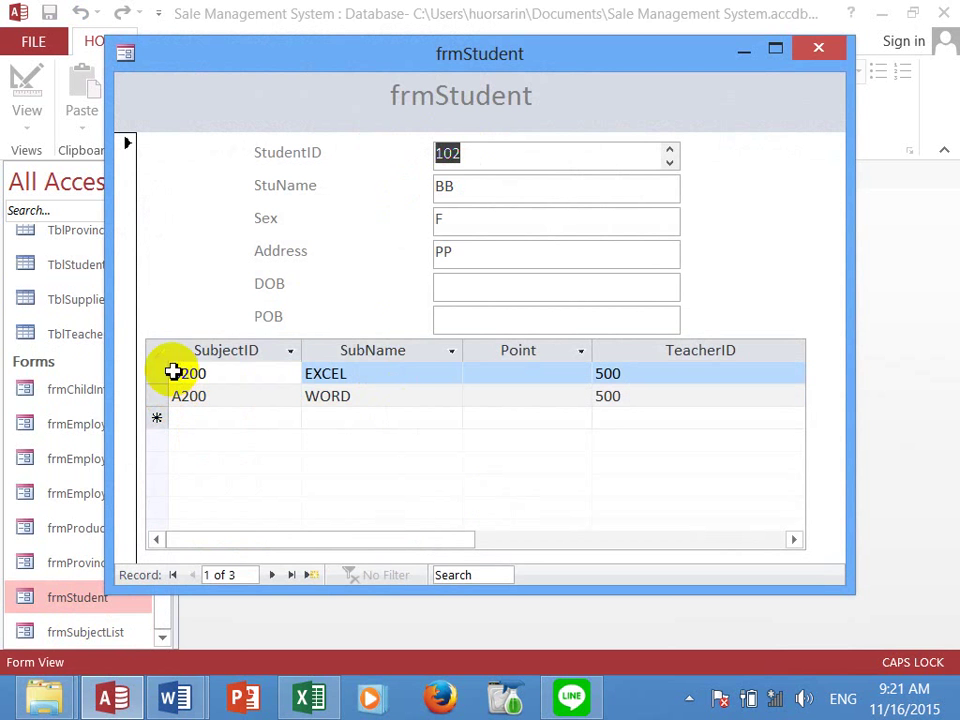
{"action": "left_click", "coordinate": [225, 375]}
{"action": "key", "text": "Down"}
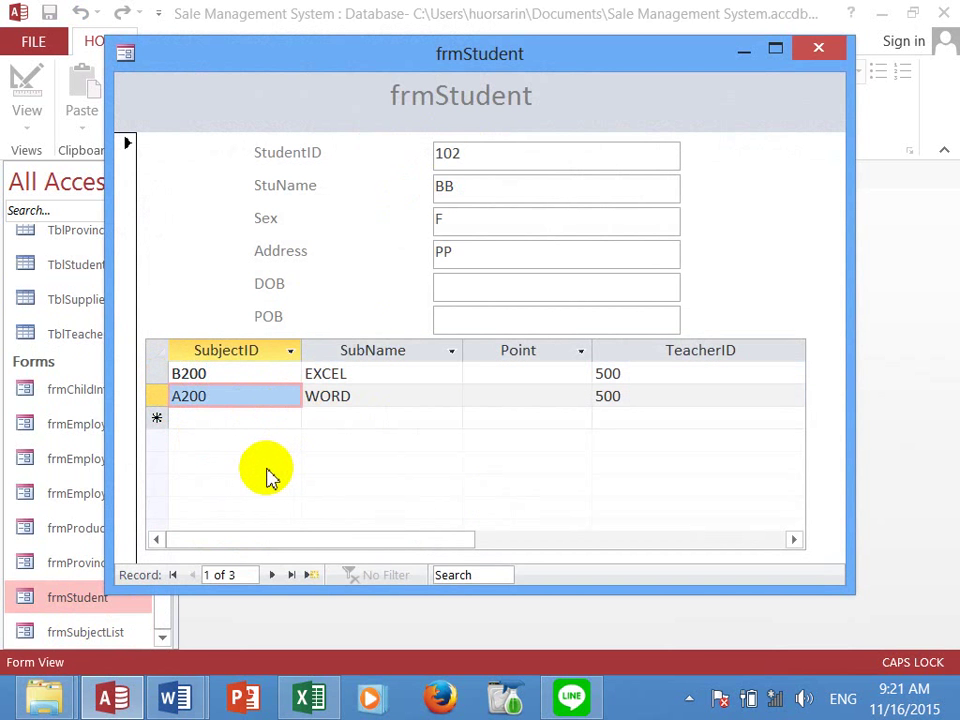
{"action": "left_click", "coordinate": [690, 700]}
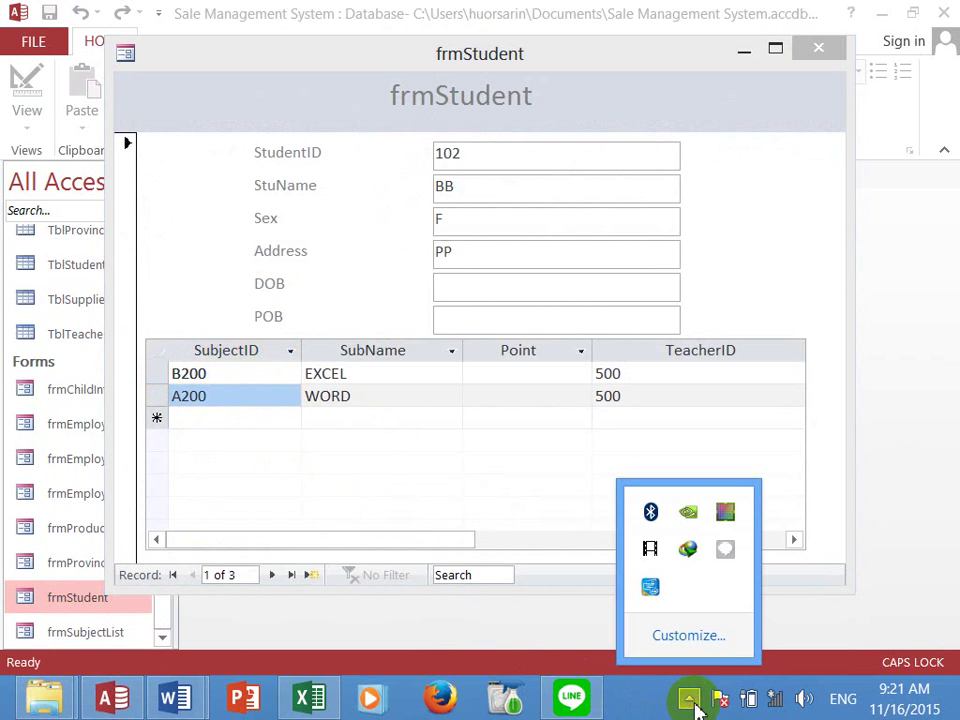